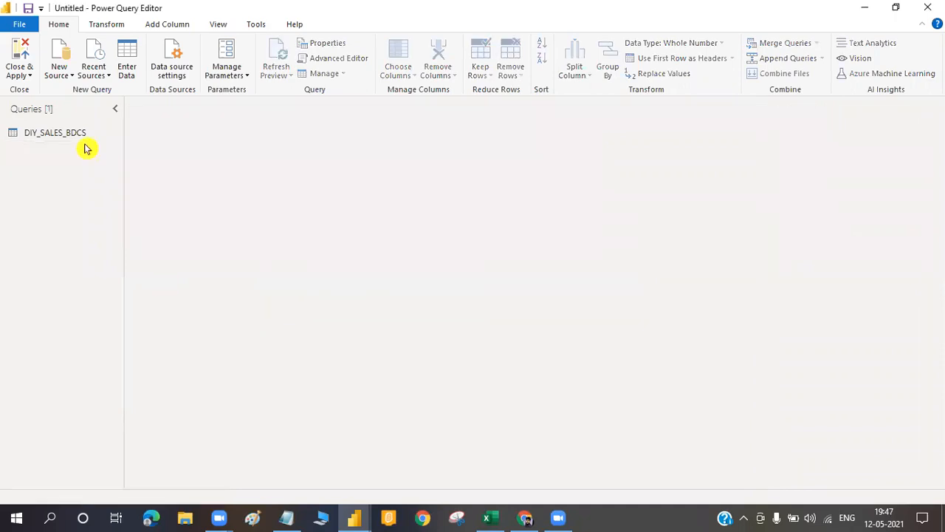
- Preview the DIY_SALES_BDCS query in Power Query Editor and switch to the Daily_Notes evening3 file in Notepad
click(66, 133)
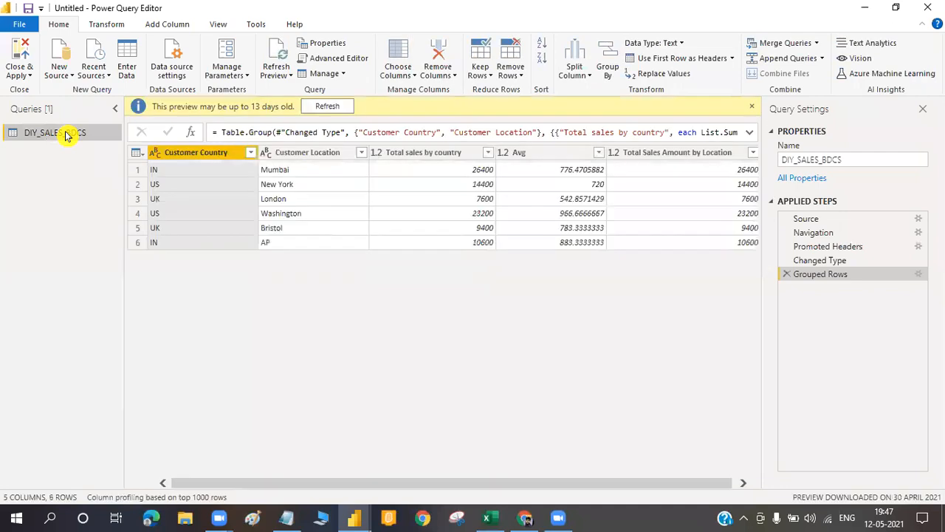
click(292, 520)
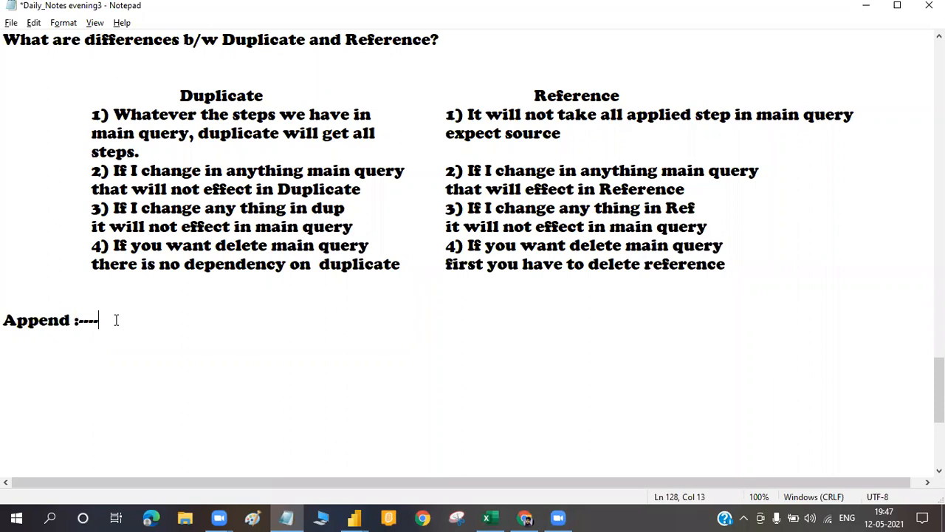
- Switch to the Explaination_Merge_append workbook in Excel and open its Append sheet
click(498, 521)
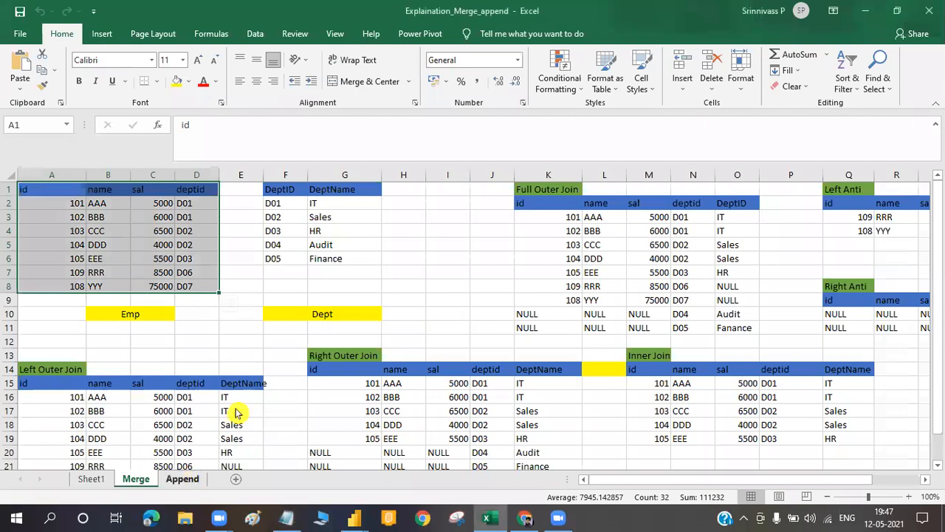
click(183, 480)
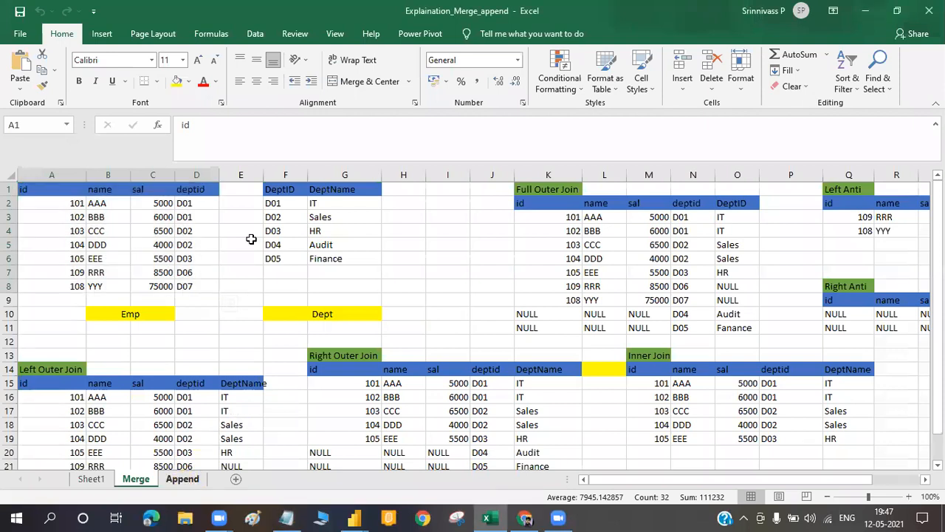
click(616, 484)
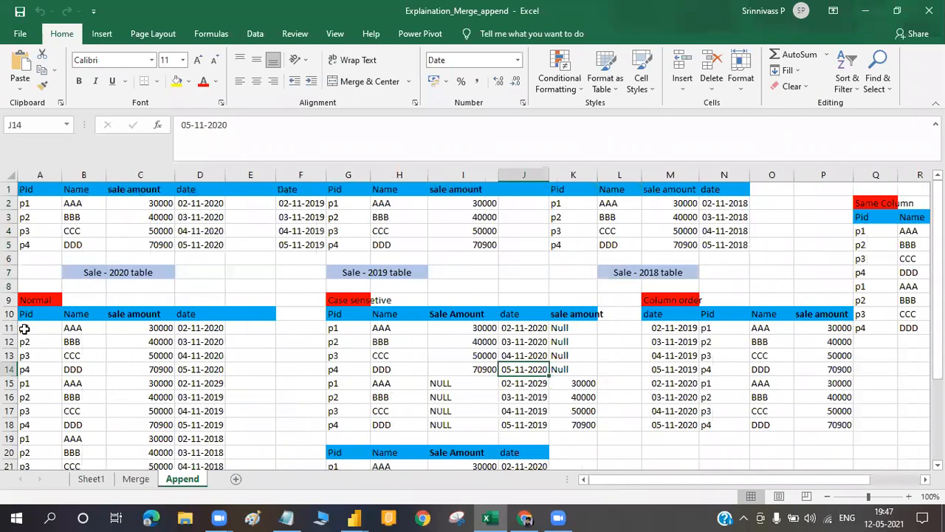
- Clear the sample rows below the headers of the Normal table (A11:D23)
scroll(114, 390, down, 1)
drag(40, 286, 221, 460)
key(Delete)
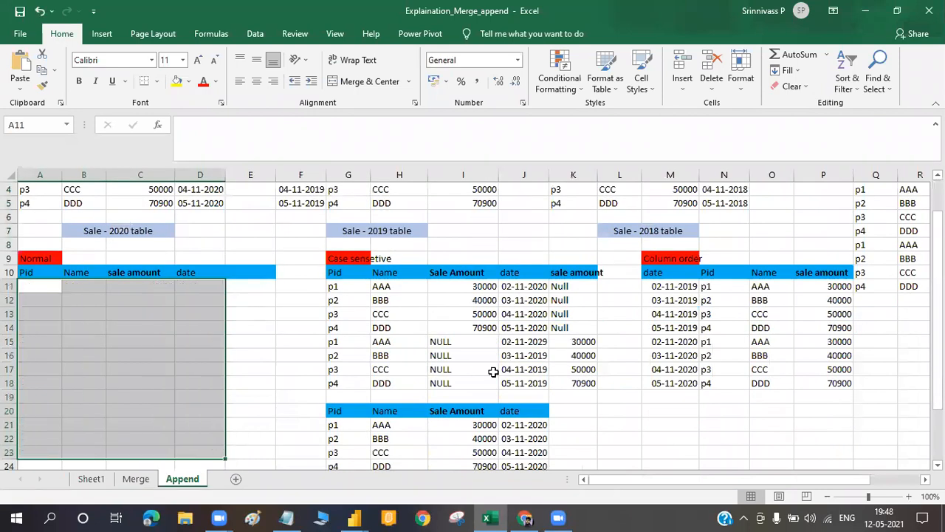
- Clear the rows of the Case sensetive table (G11:K18) and of the table beneath it (G21:J32)
drag(334, 290, 579, 375)
key(Delete)
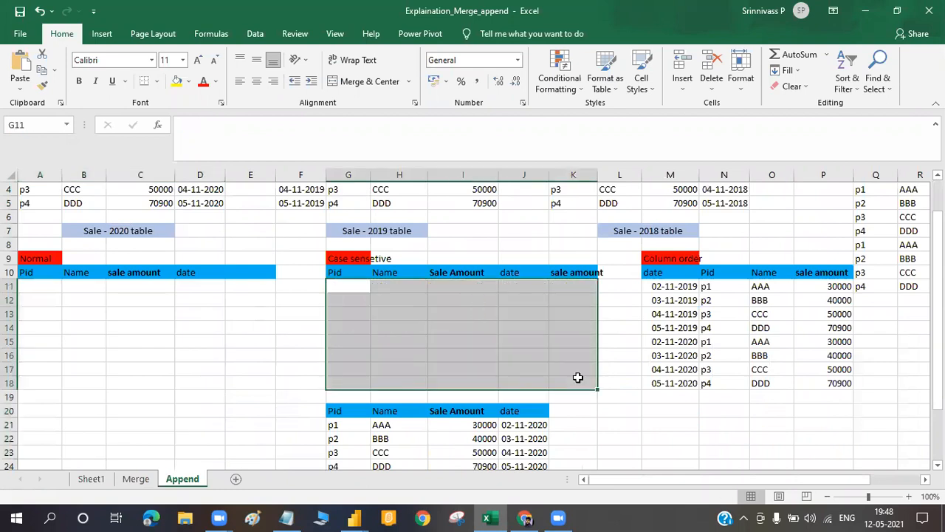
drag(341, 426, 529, 440)
key(Delete)
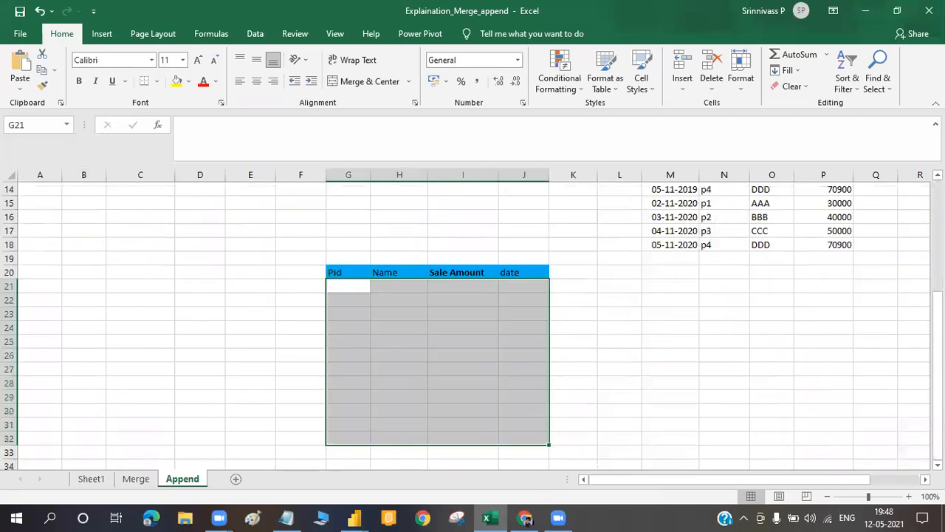
scroll(609, 227, up, 5)
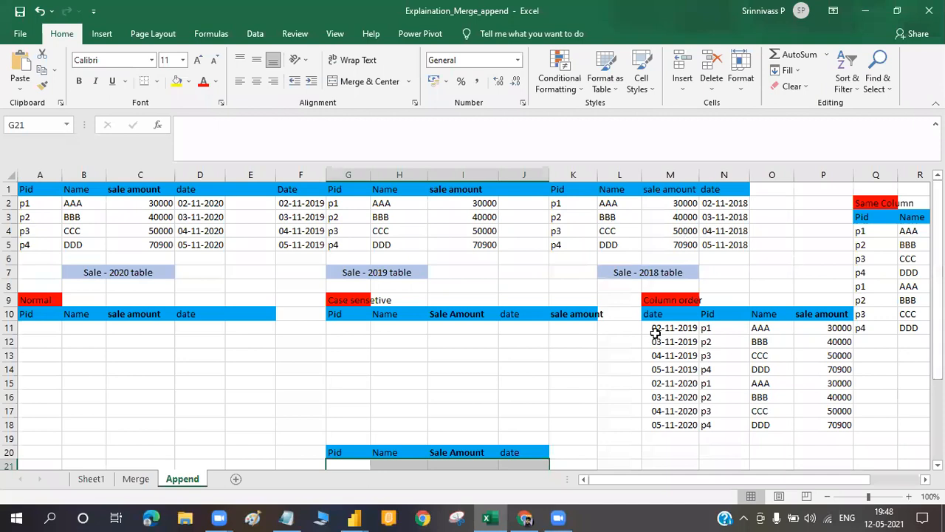
- Clear the rows below the headers of the Column order table (M11:P19) and the Same Column table (Q4:T12)
drag(670, 328, 844, 434)
key(Delete)
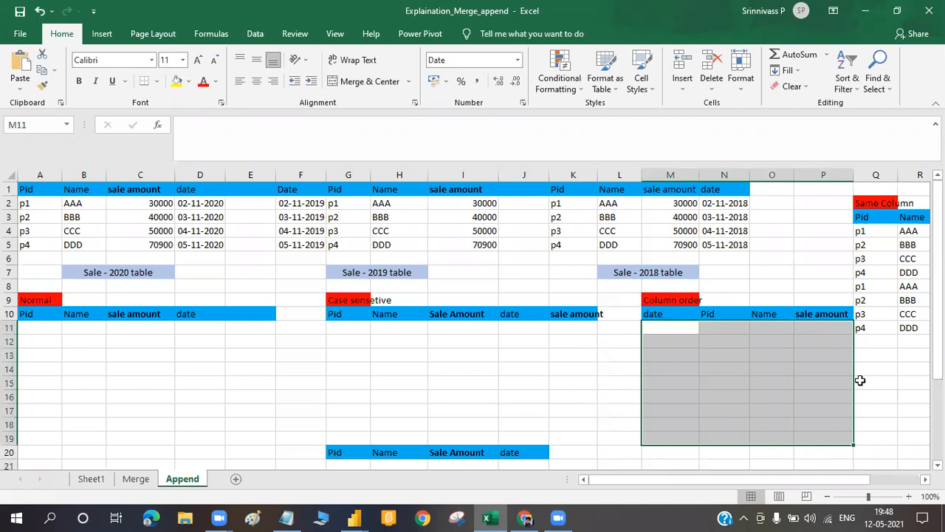
click(862, 242)
click(862, 230)
key(Right)
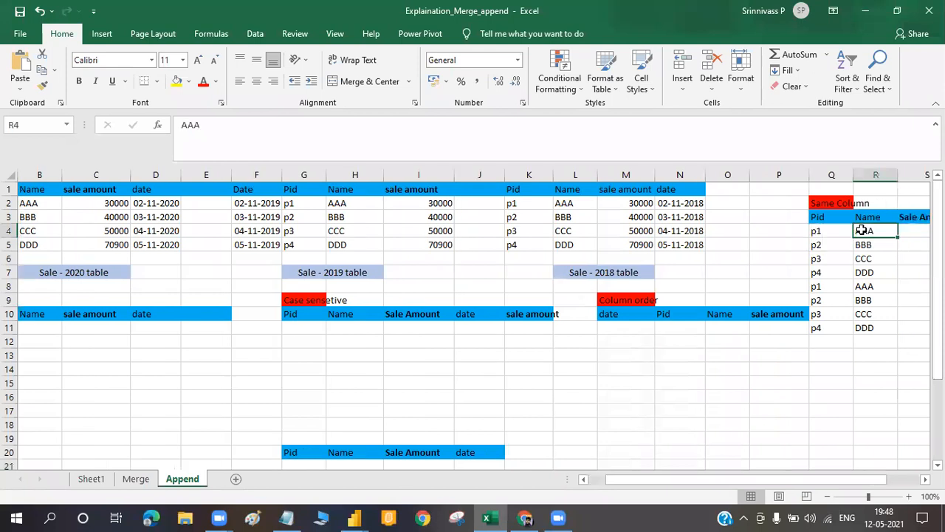
drag(832, 230, 862, 230)
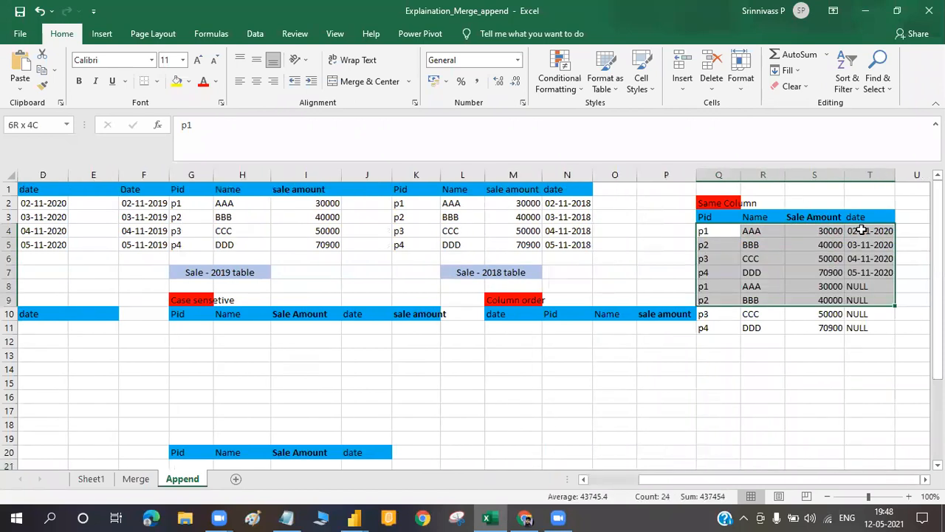
key(shift+Down)
key(shift+Down)
key(shift+Down)
key(Delete)
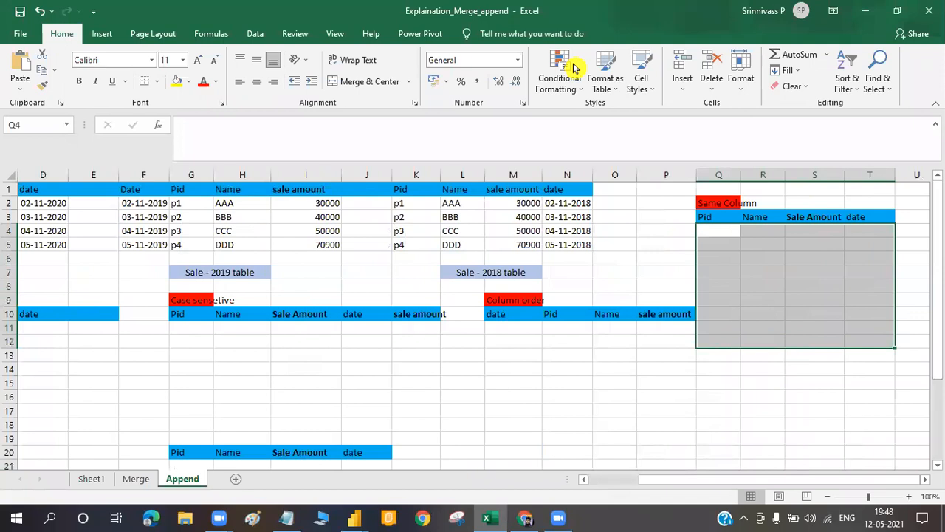
- Examine the rows and labels of the Sale - 2020, Sale - 2019 and Sale - 2018 source tables
click(574, 67)
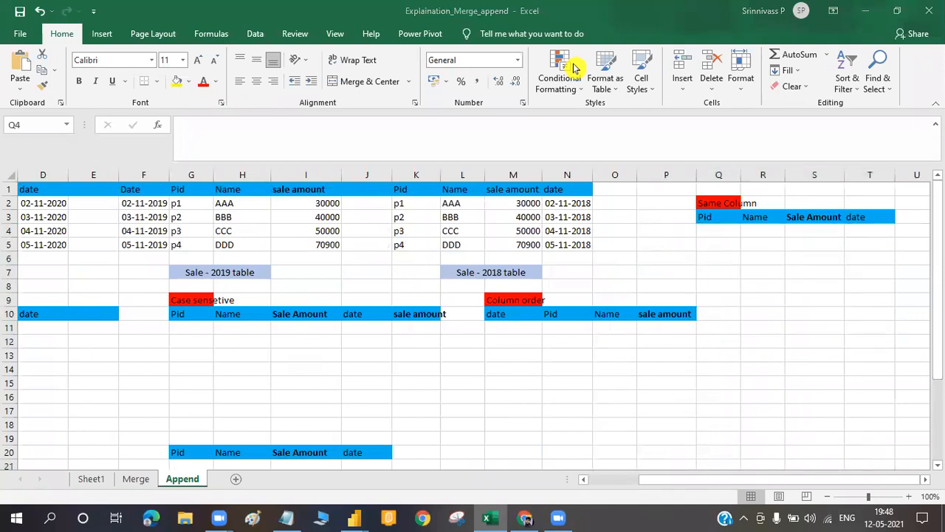
click(619, 481)
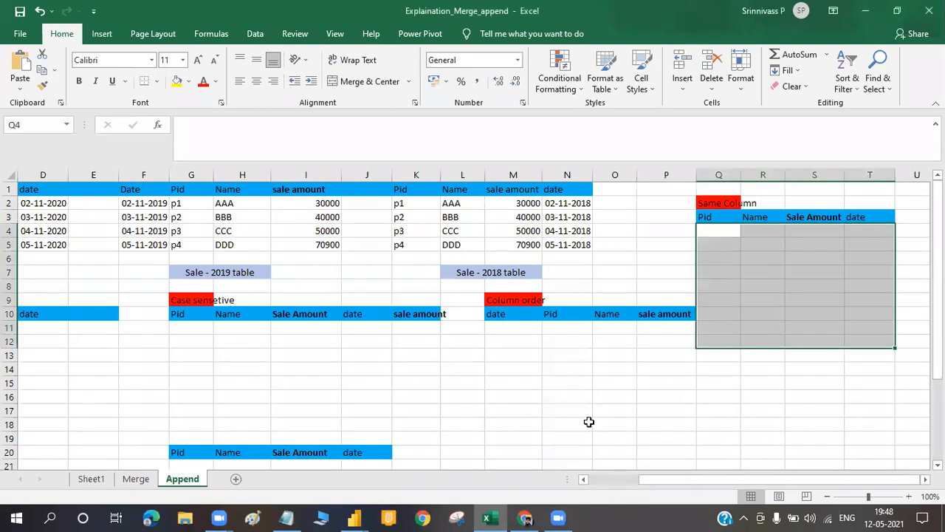
click(568, 424)
drag(671, 480, 196, 235)
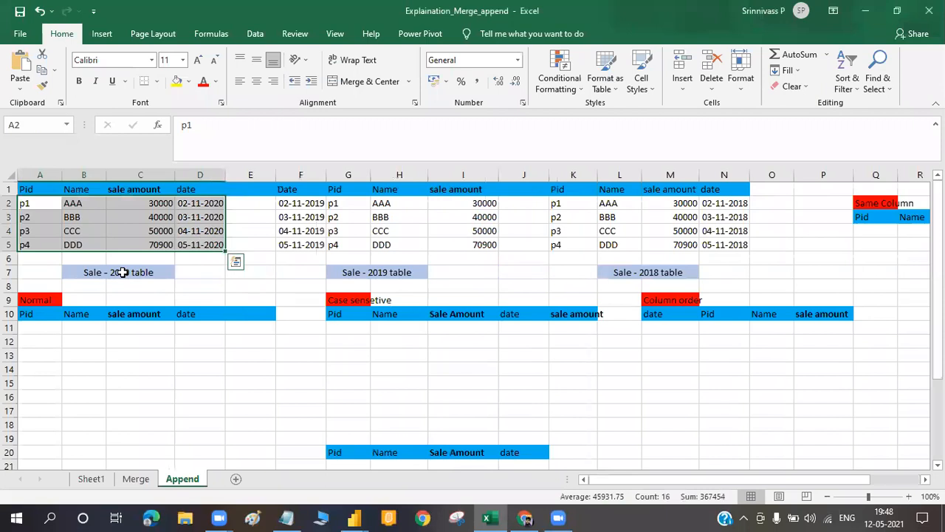
click(122, 272)
drag(284, 198, 476, 245)
click(377, 272)
drag(565, 207, 716, 243)
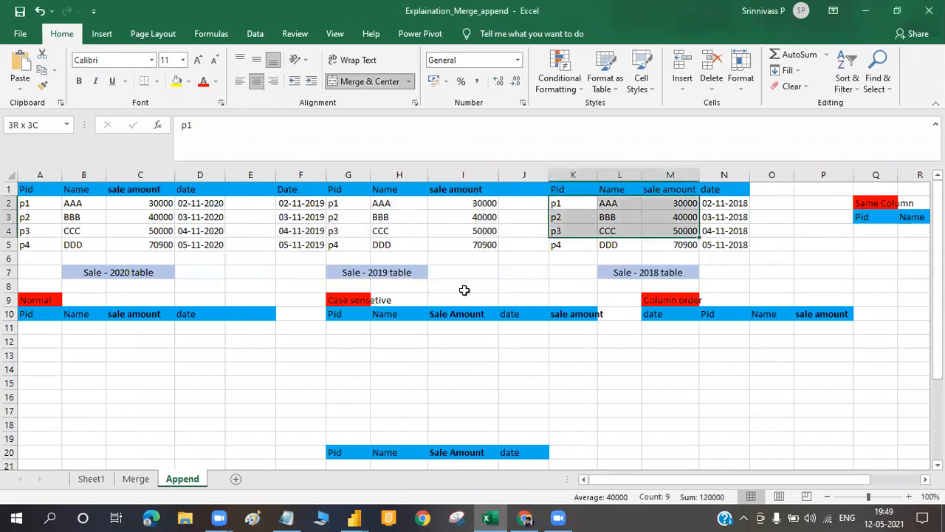
drag(27, 202, 198, 237)
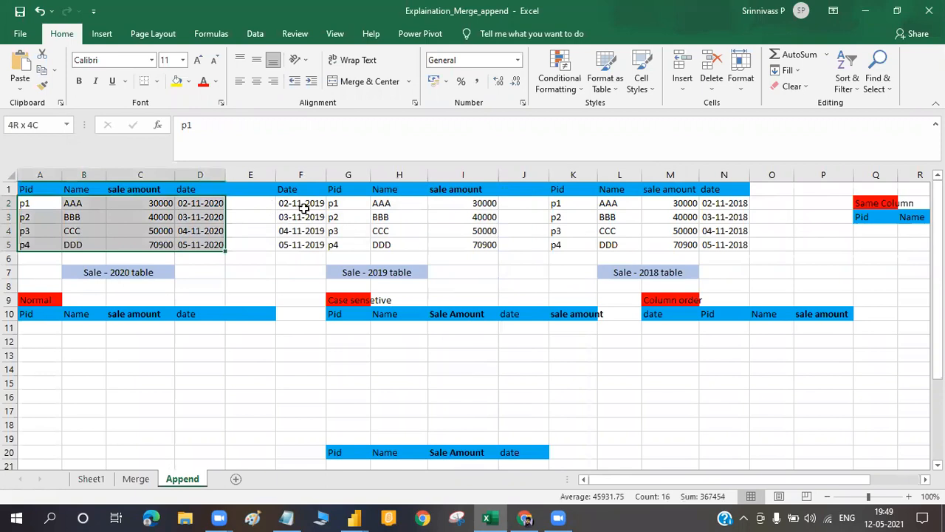
drag(303, 209, 439, 243)
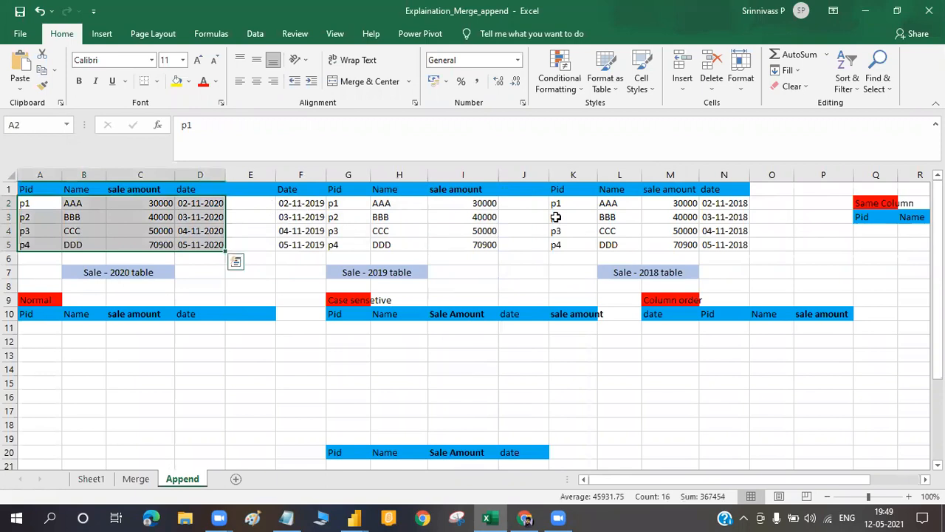
drag(571, 206, 709, 251)
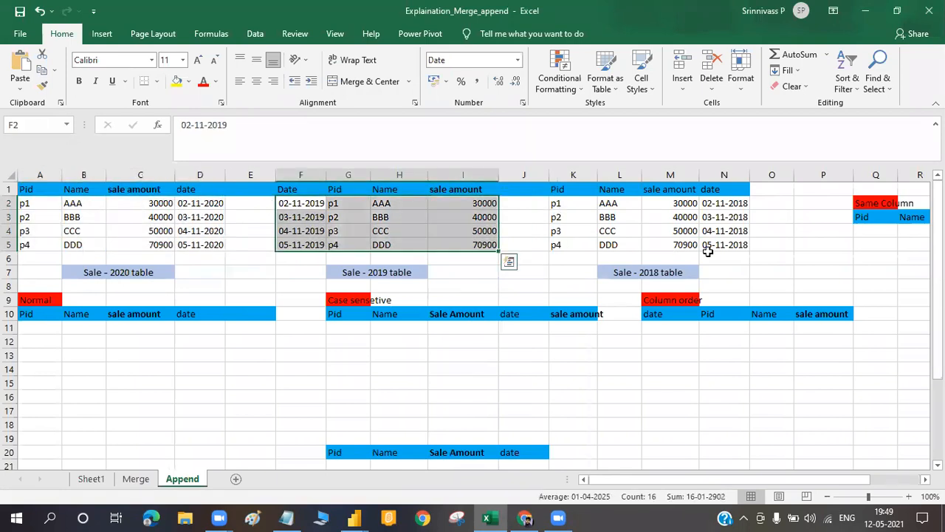
click(278, 288)
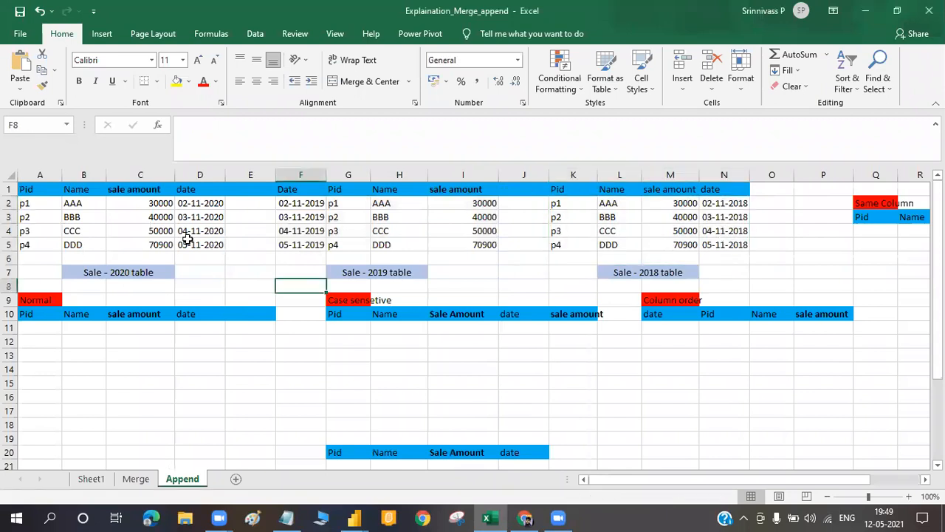
- Copy the Sale - 2020 rows (A2:D5) into the Normal table starting at cell A11
drag(26, 203, 202, 245)
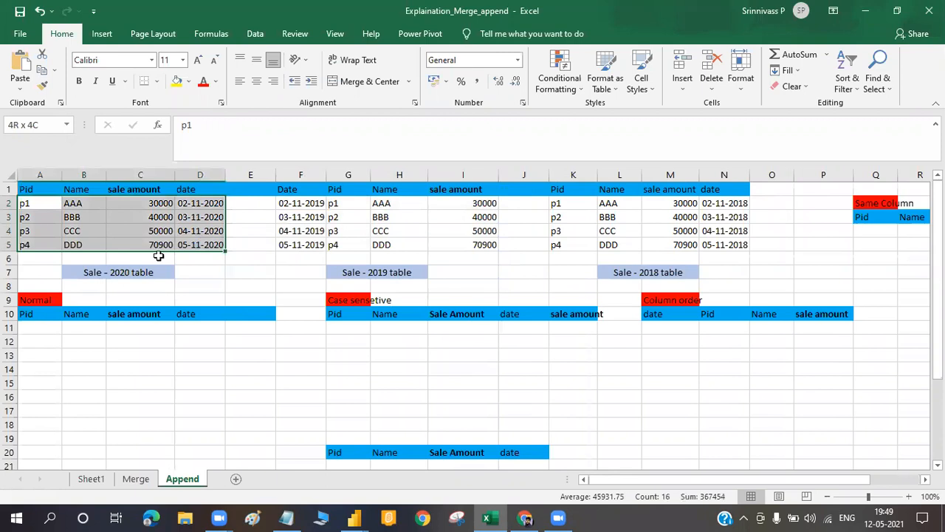
key(ctrl+c)
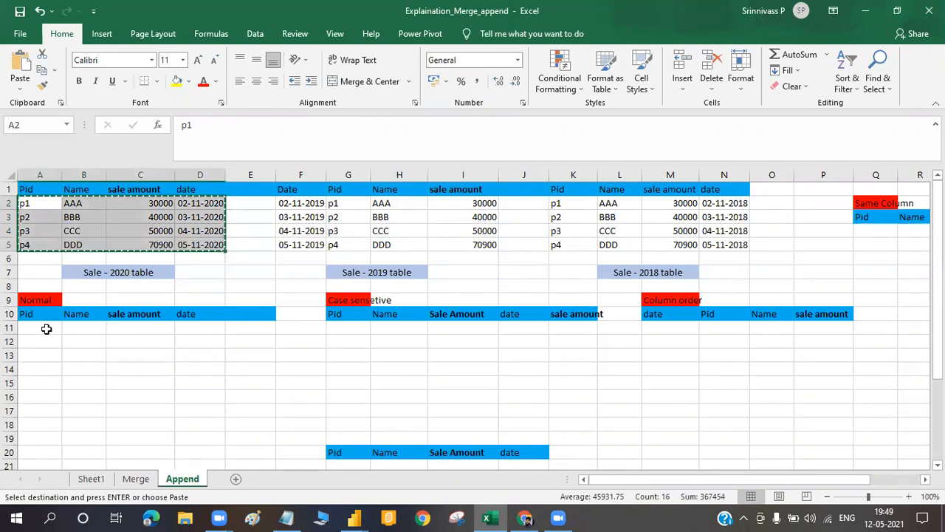
click(46, 329)
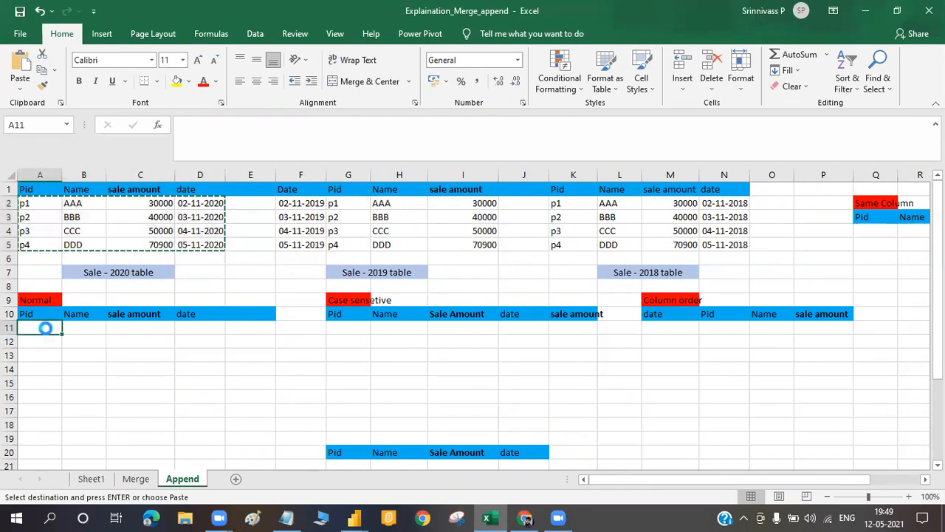
key(ctrl+v)
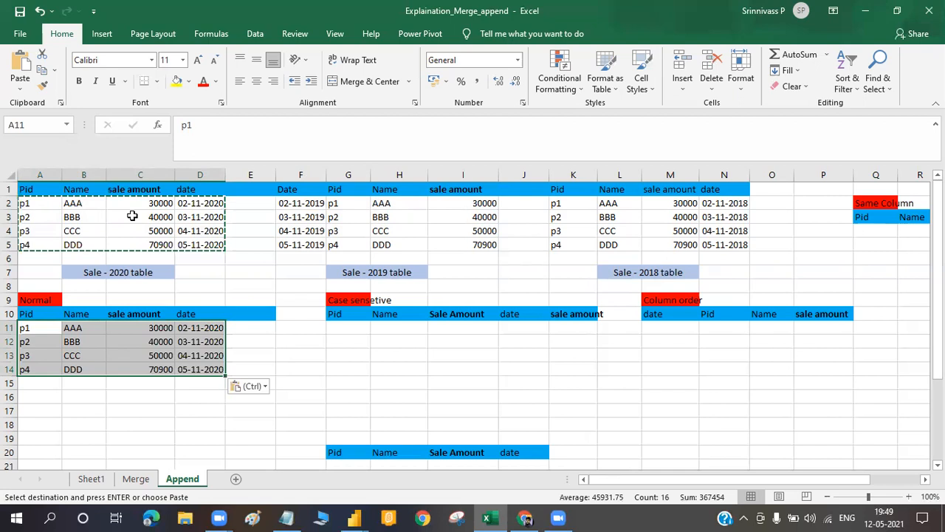
- Copy the Pid, Name and sale amount values of the Sale - 2019 table (G2:I5) into the Normal table at A15
click(200, 231)
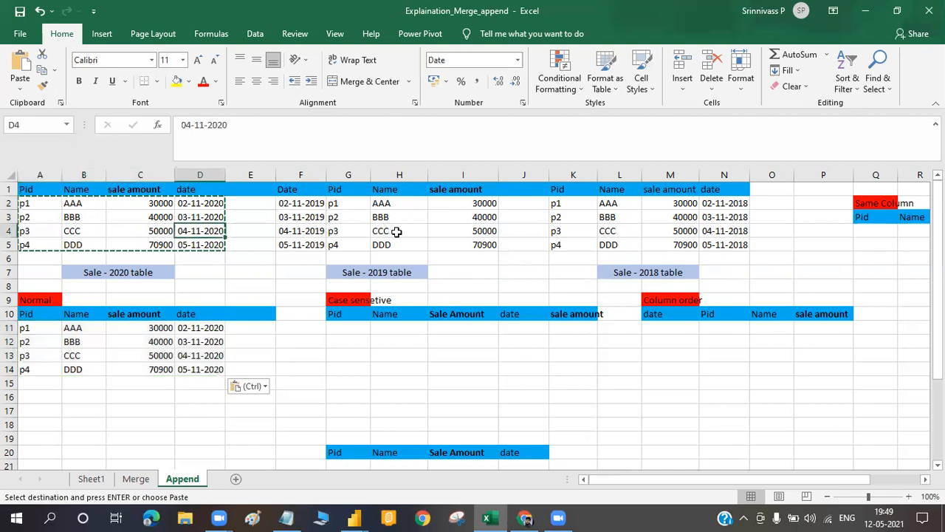
drag(333, 203, 467, 246)
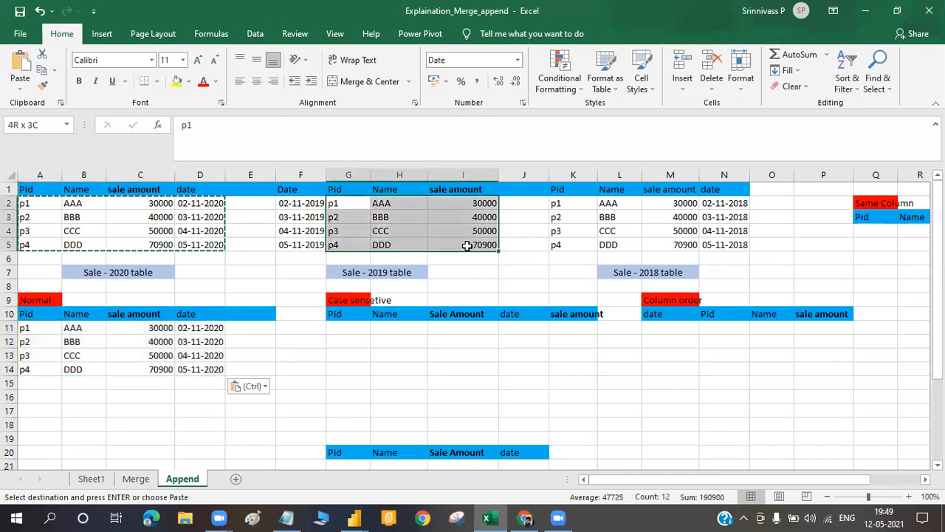
key(ctrl+c)
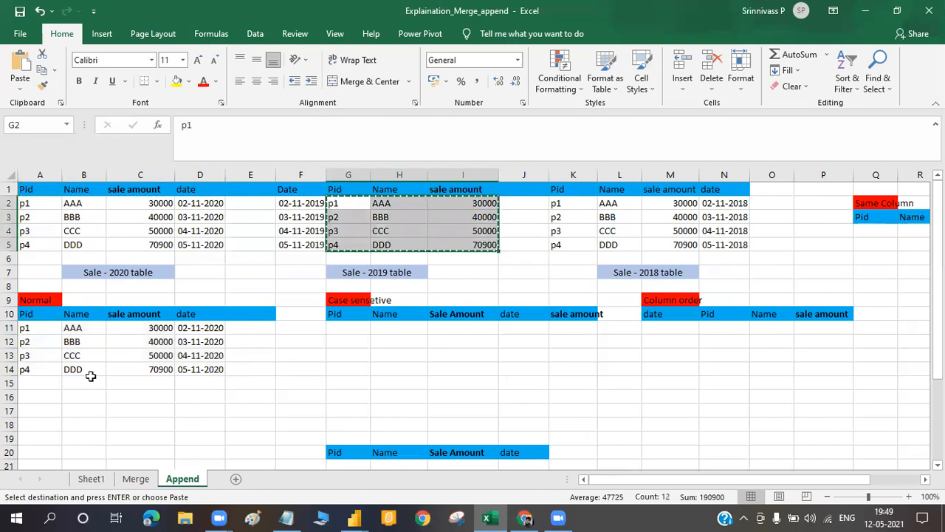
click(25, 379)
key(ctrl+v)
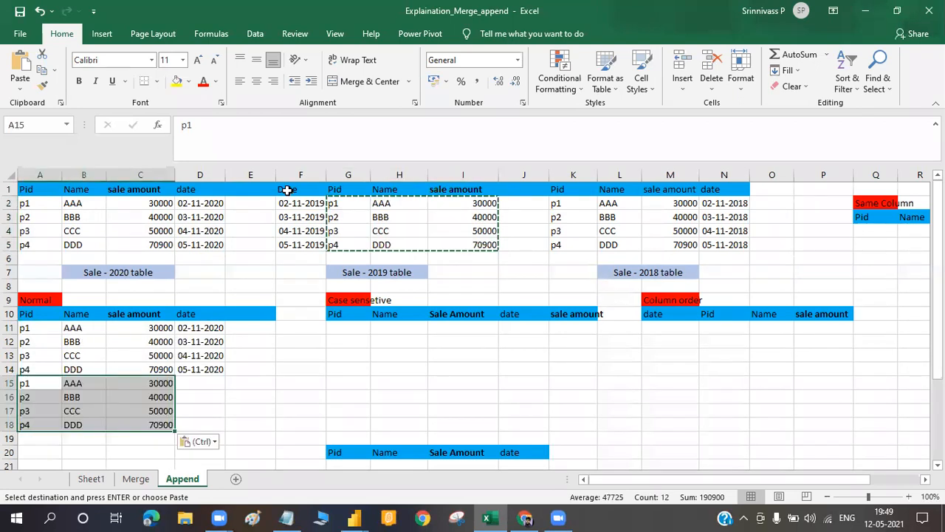
- Move the Sale - 2019 table's Date column from F1:F5 to J1:J5, directly after its sale amount column
drag(301, 189, 295, 245)
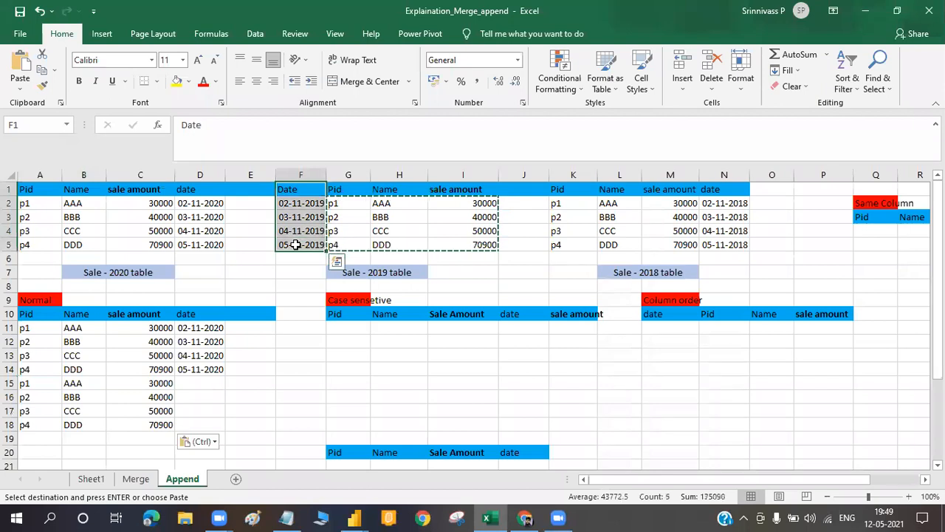
key(ctrl+c)
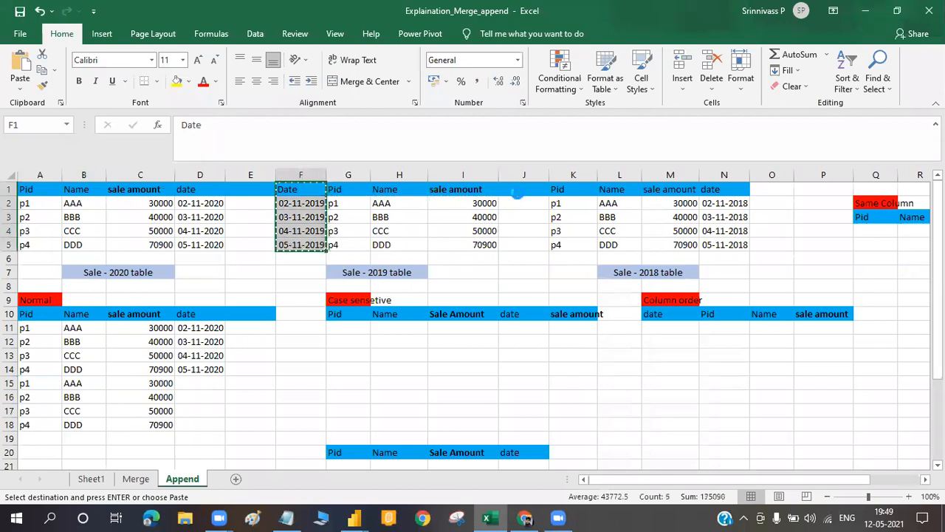
click(520, 192)
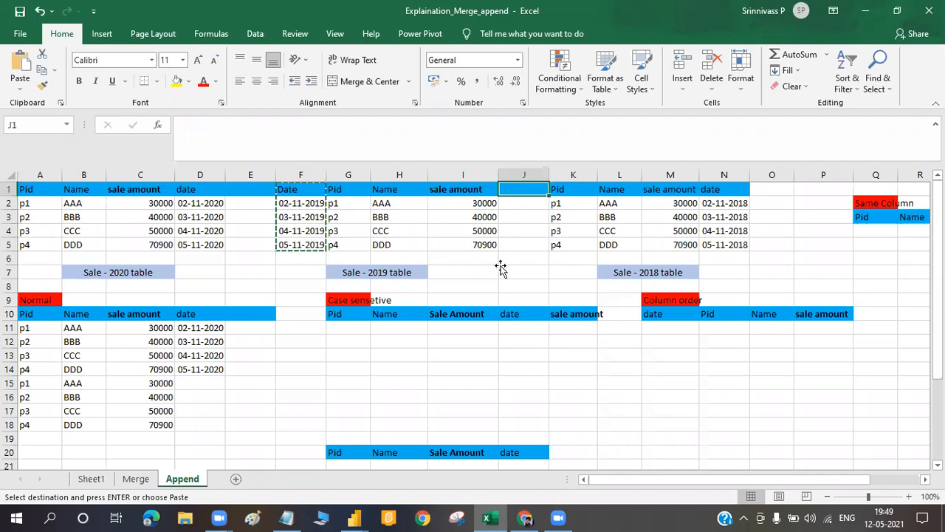
key(Return)
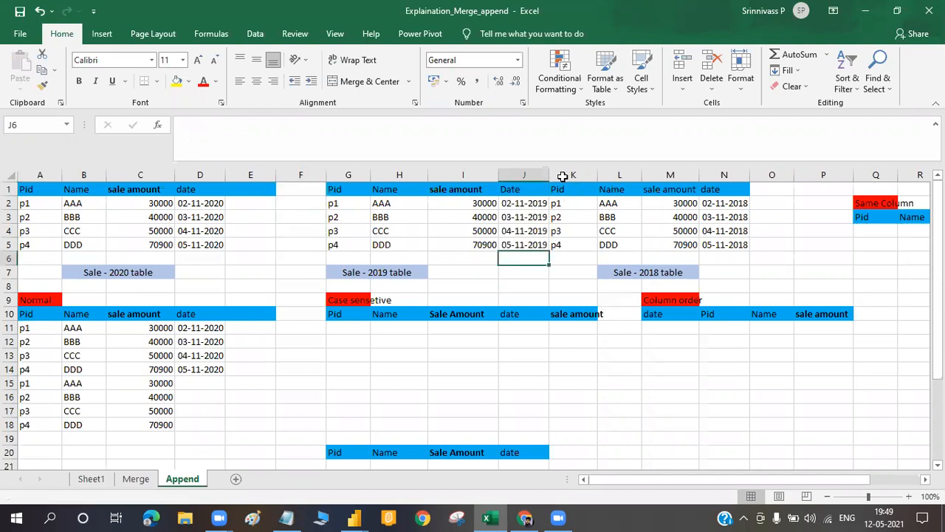
- Copy the Sale - 2019 dates (J2:J5) into the Normal table's date column starting at D15
click(577, 231)
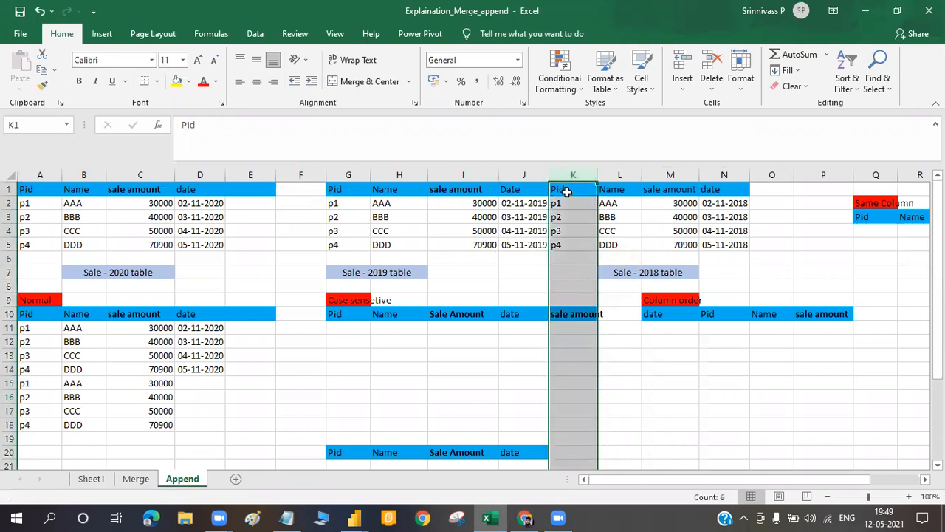
drag(561, 191, 728, 246)
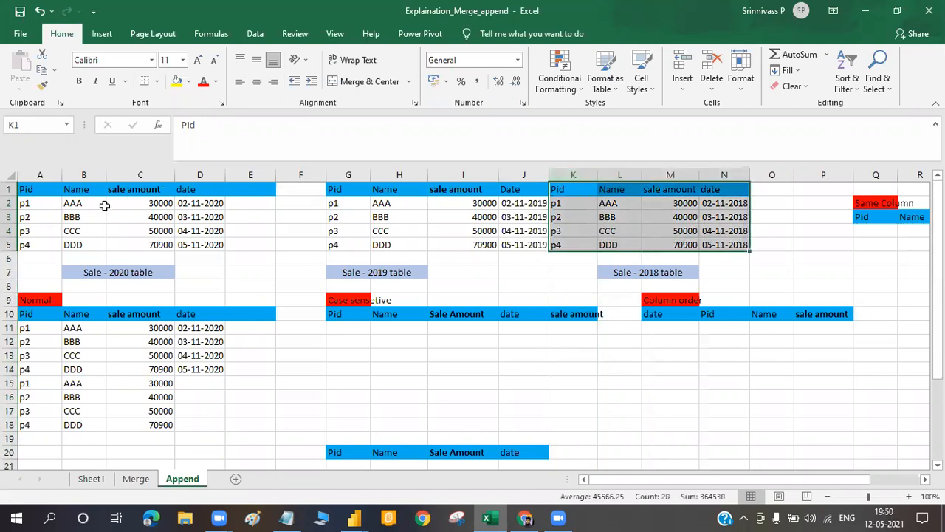
click(35, 202)
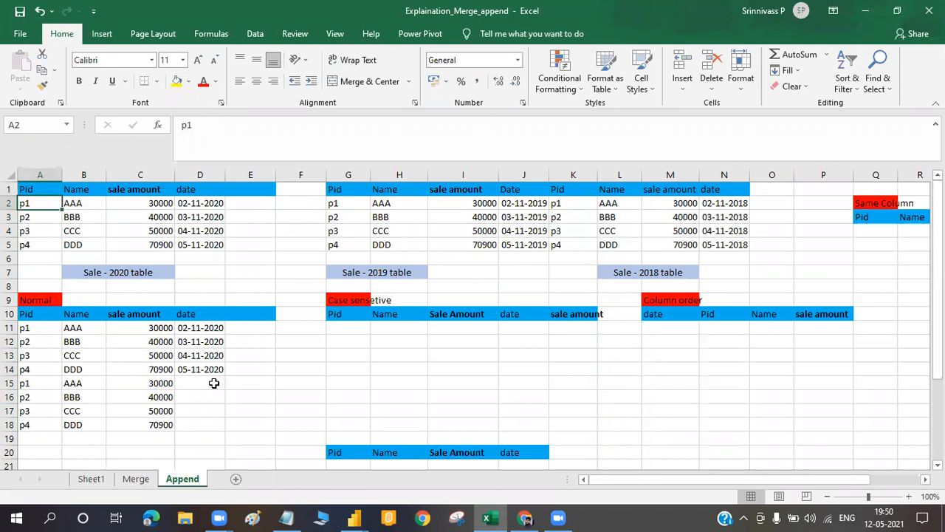
drag(508, 202, 529, 246)
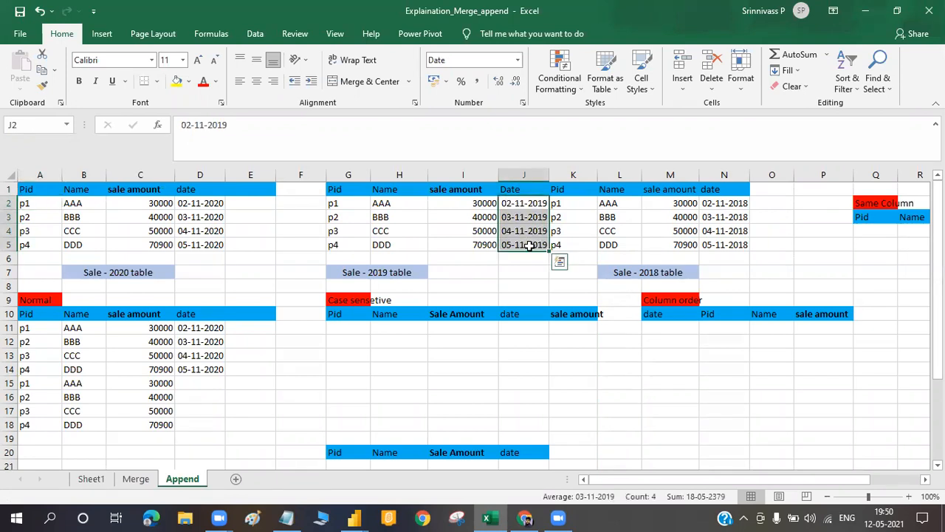
key(ctrl+c)
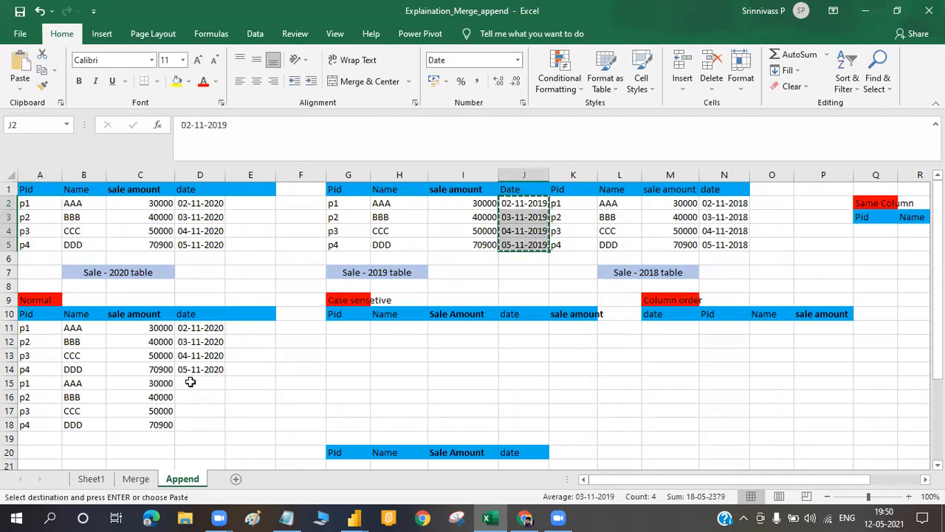
click(189, 382)
key(ctrl+v)
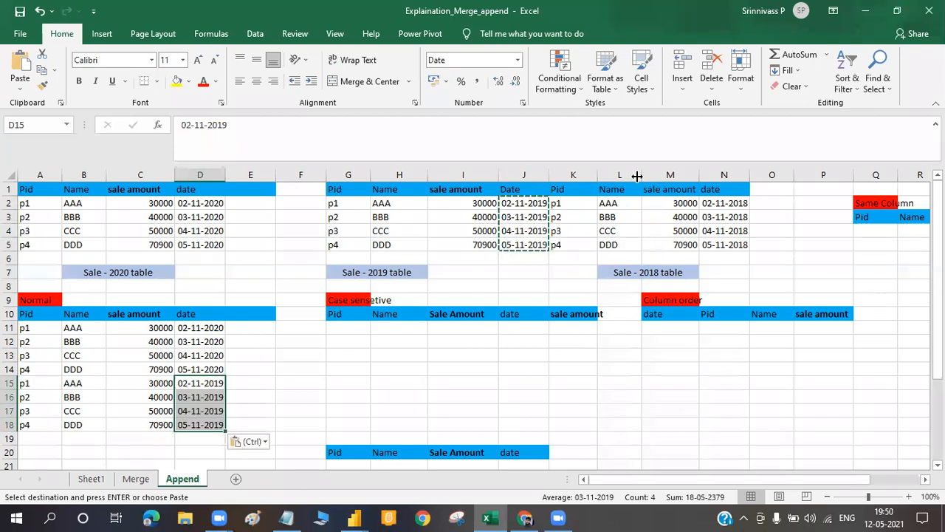
- Copy the Sale - 2018 rows (K2:N5) into the Normal table starting at cell A19
drag(562, 204, 724, 240)
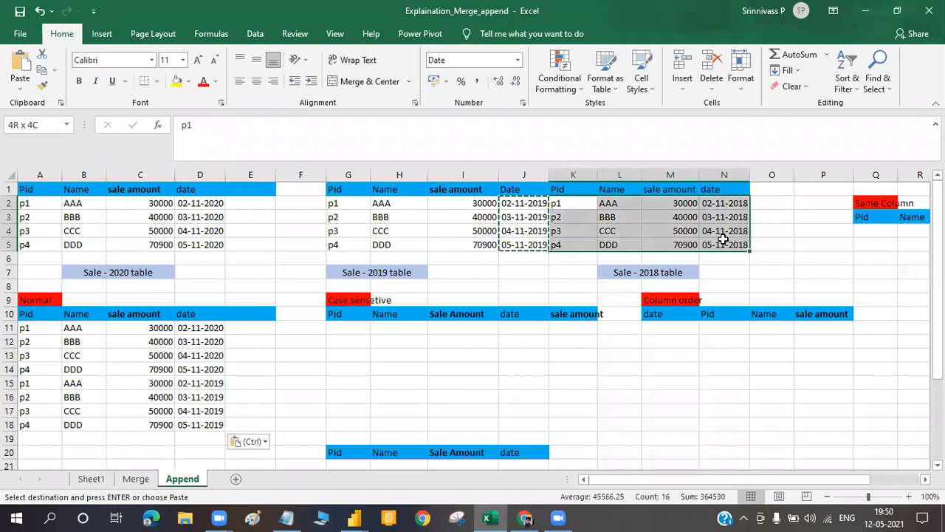
drag(724, 240, 724, 243)
key(ctrl+c)
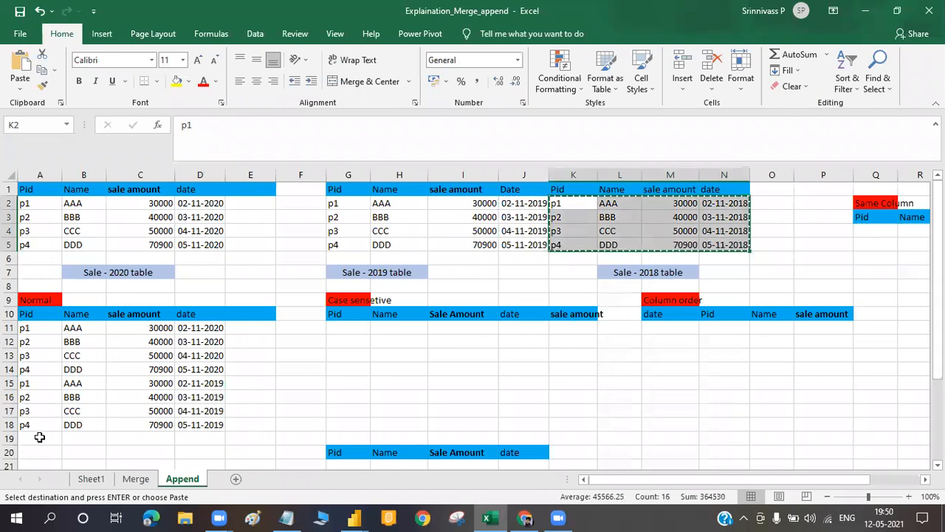
click(39, 438)
key(ctrl+v)
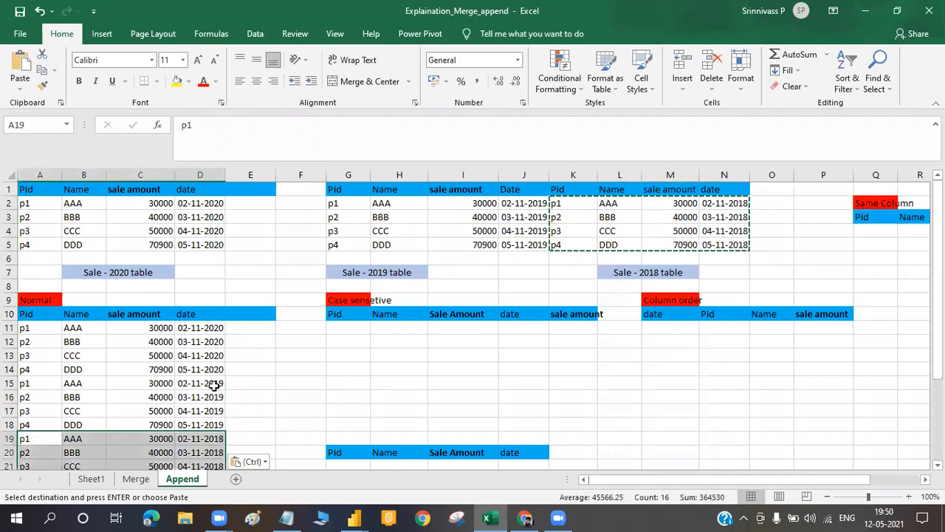
- Examine the stacked yearly rows in the Normal table and compare its headers with those of the Sale - 2020 and Sale - 2019 tables
click(271, 386)
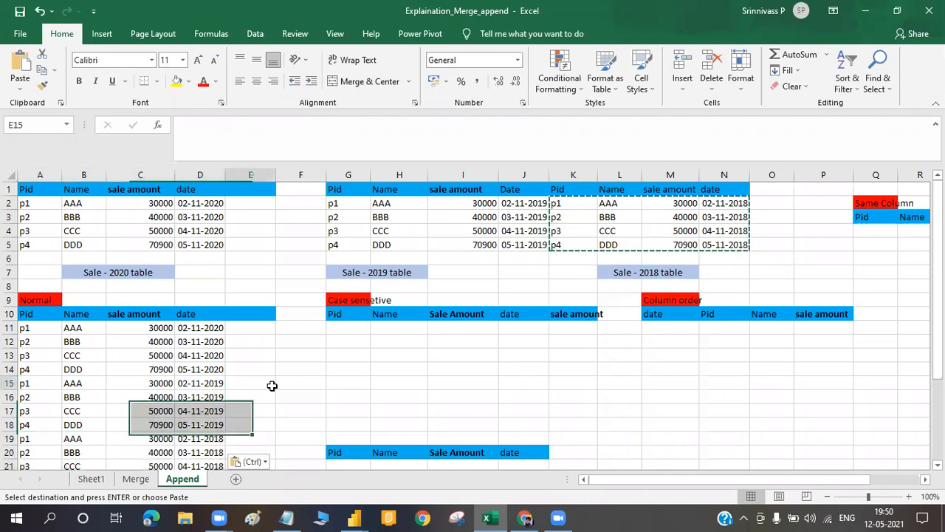
key(Down)
key(Down)
key(Down)
key(Down)
key(Down)
key(Down)
key(Down)
key(Down)
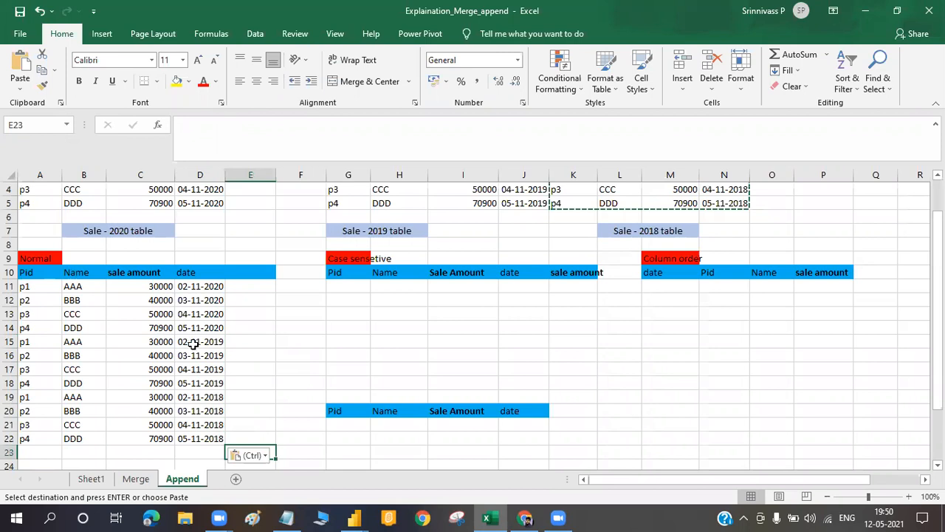
drag(38, 286, 195, 343)
drag(39, 356, 204, 393)
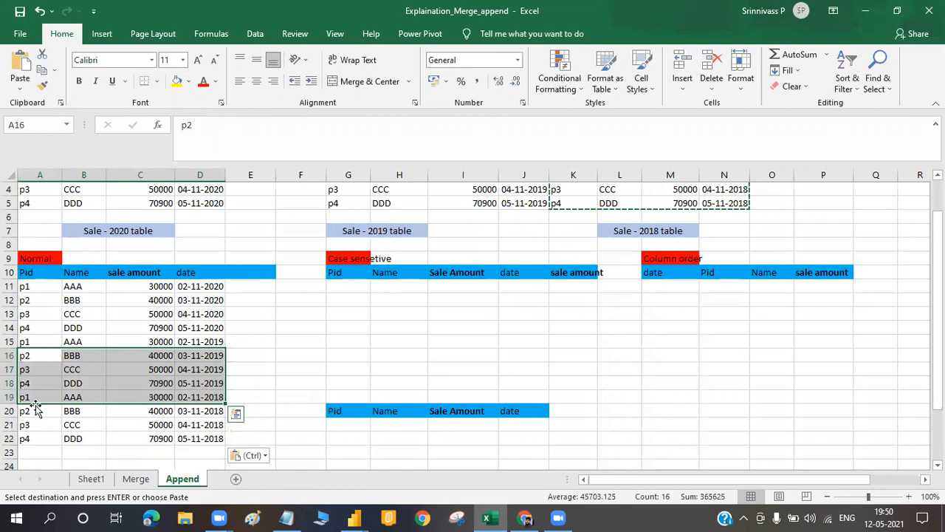
drag(25, 397, 211, 440)
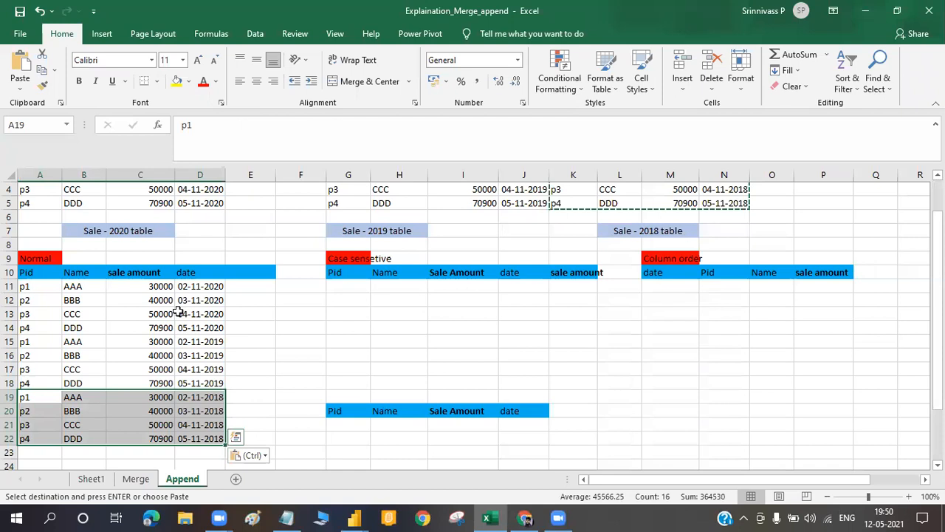
click(311, 342)
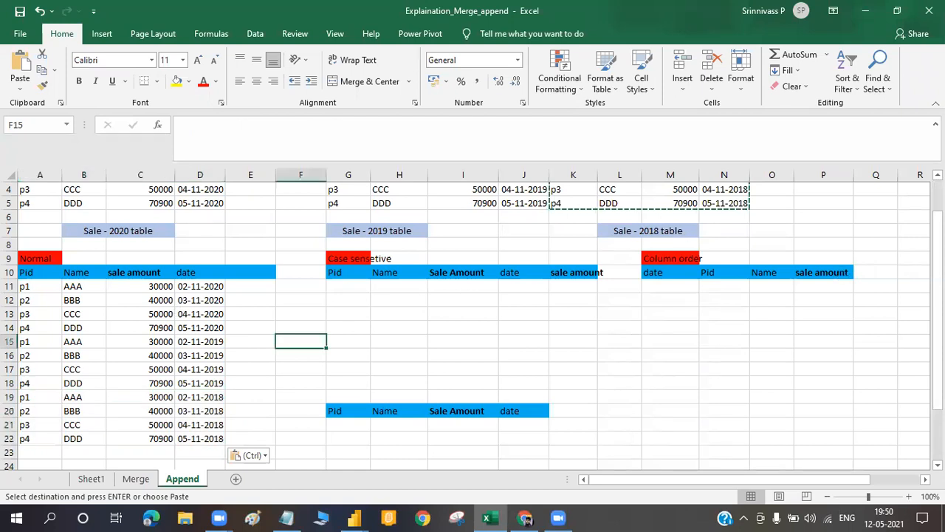
scroll(477, 340, up, 1)
drag(36, 328, 214, 466)
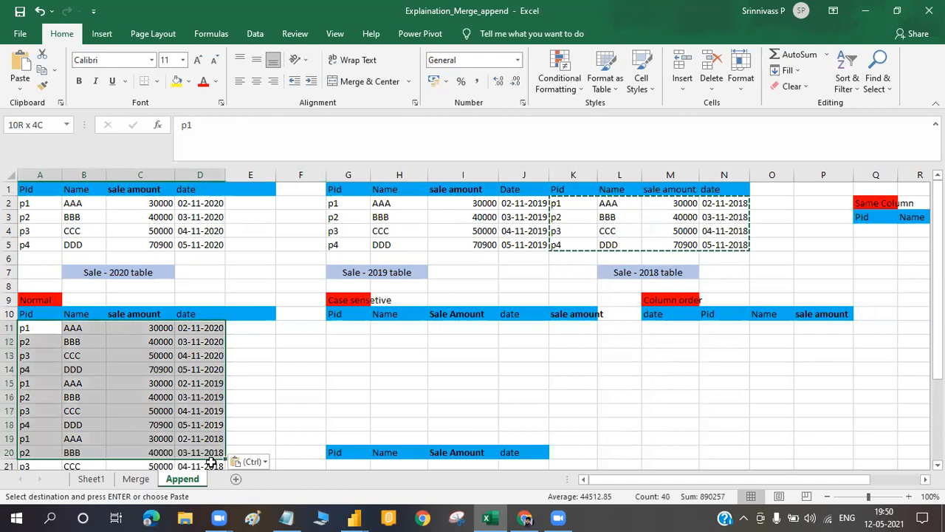
click(343, 380)
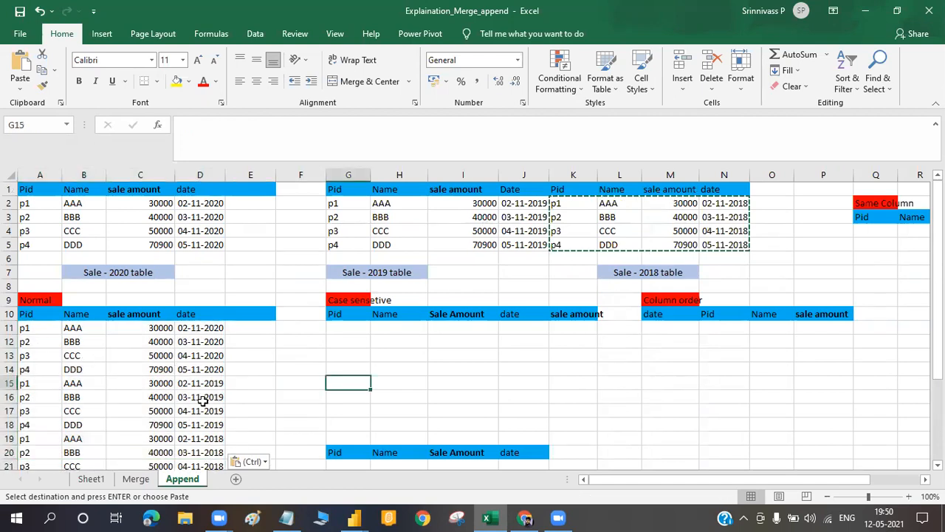
click(306, 381)
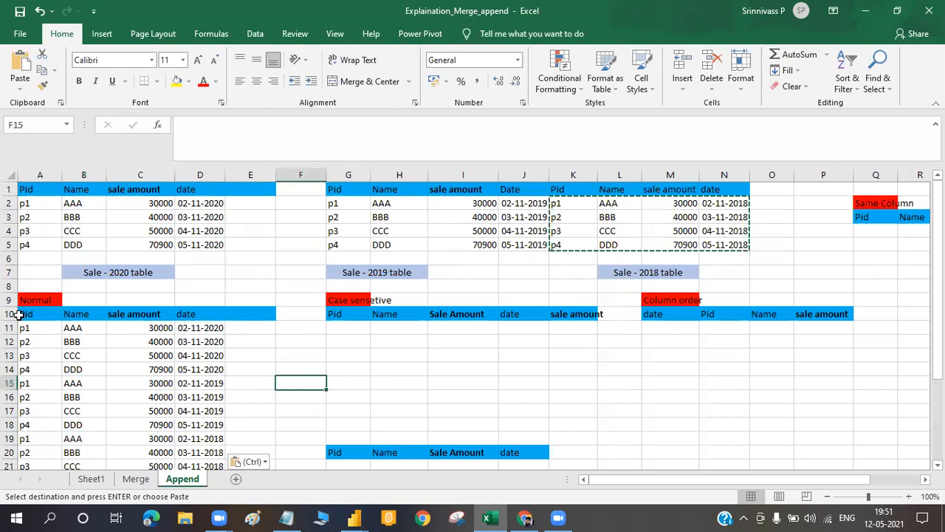
drag(30, 314, 148, 314)
drag(46, 188, 243, 189)
drag(349, 193, 518, 193)
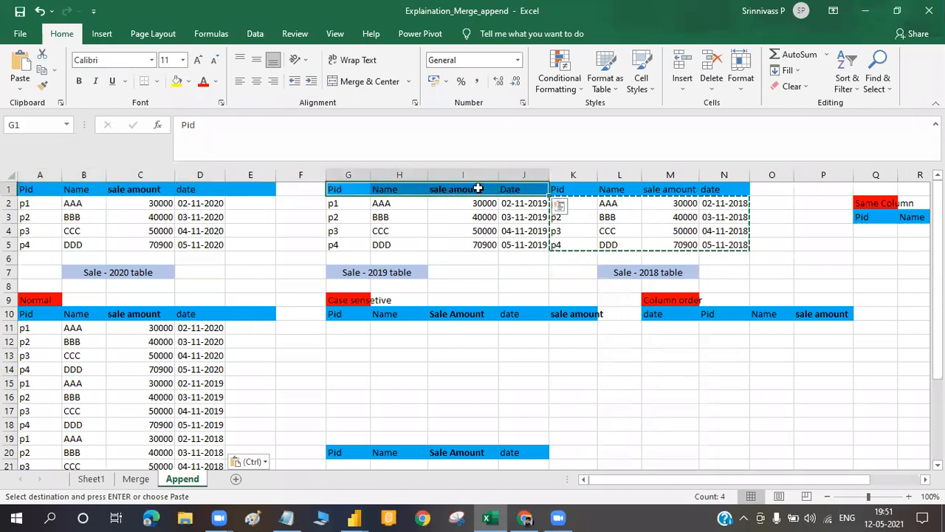
- Rename the Sale - 2019 table's amount header in I1 as Sale Amount
double_click(439, 191)
double_click(440, 192)
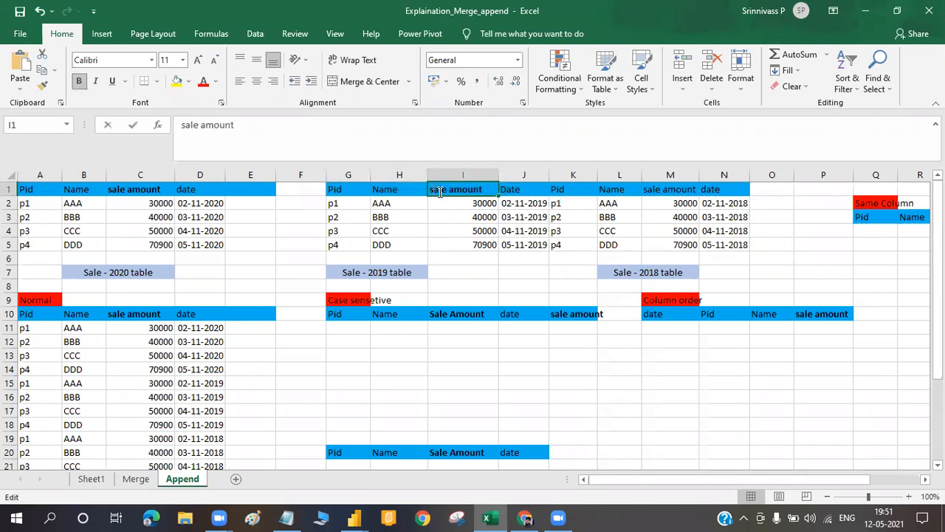
text(S)
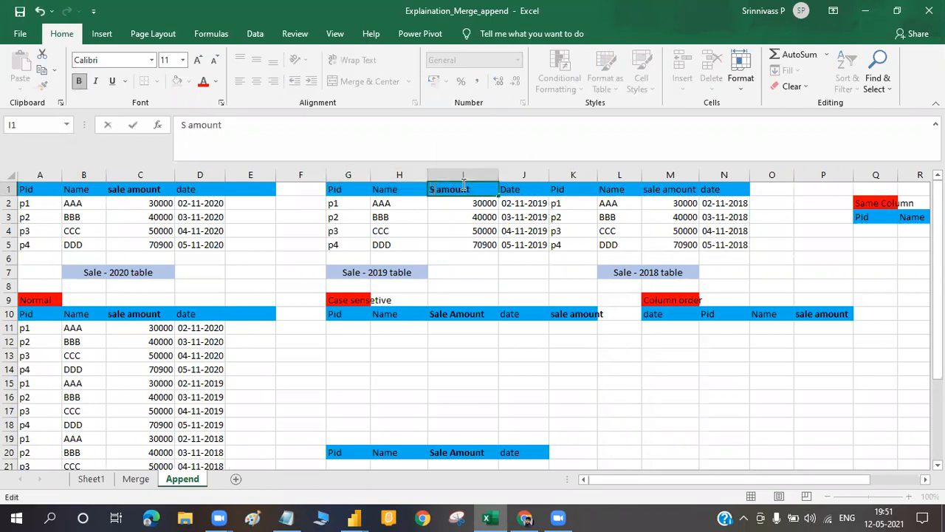
text(ao)
key(BackSpace)
text(le)
click(143, 190)
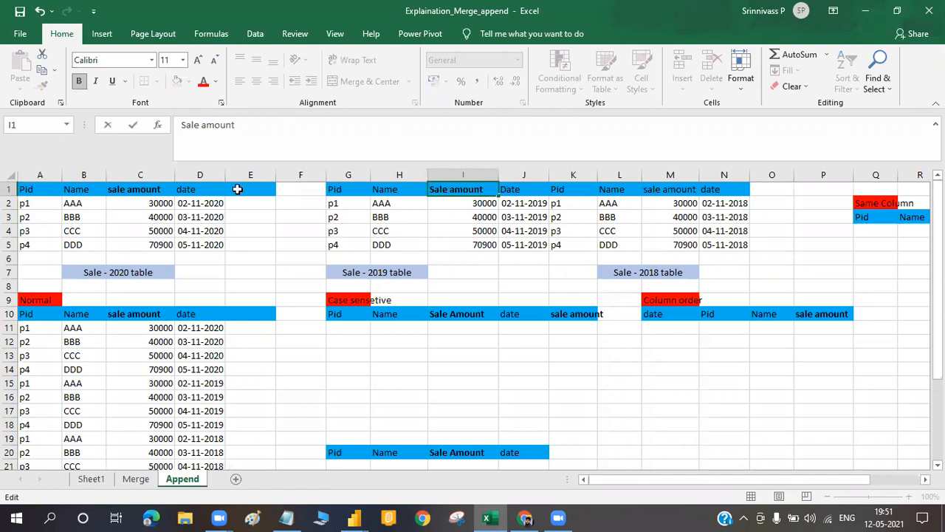
click(473, 190)
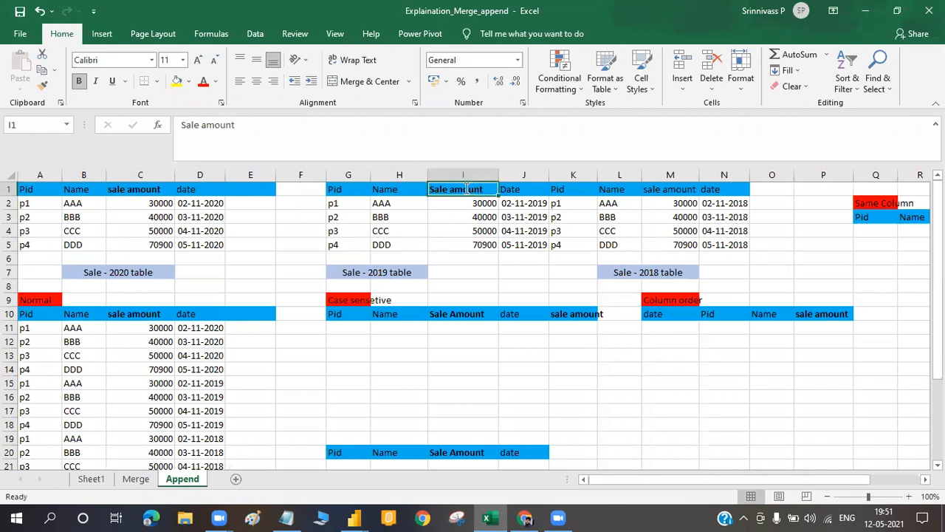
double_click(466, 189)
key(BackSpace)
text(A)
click(461, 227)
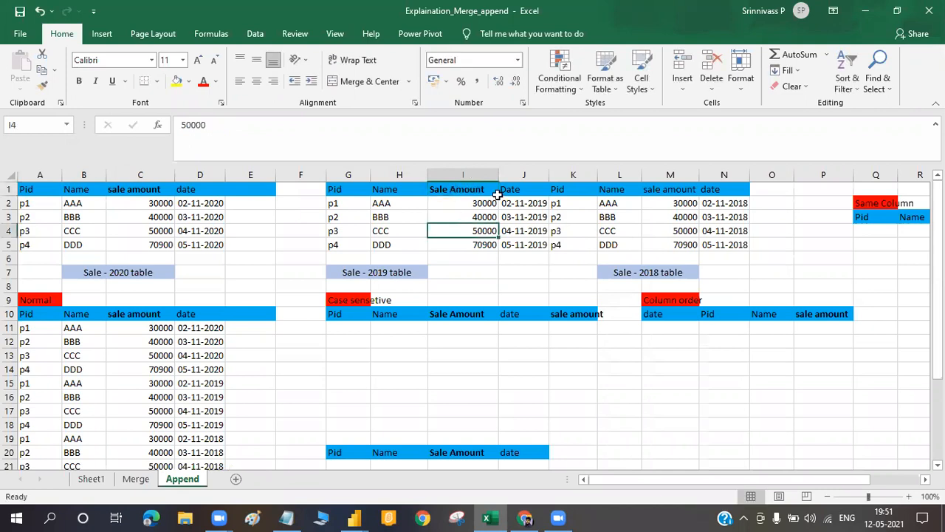
key(Down)
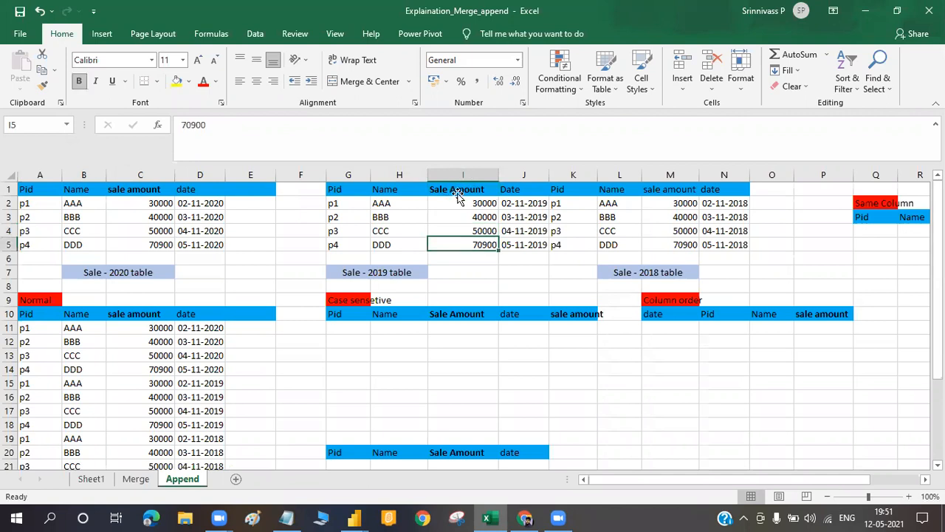
- Restore the lowercase header in I1 by copying the sale amount header from C1 over it
click(131, 194)
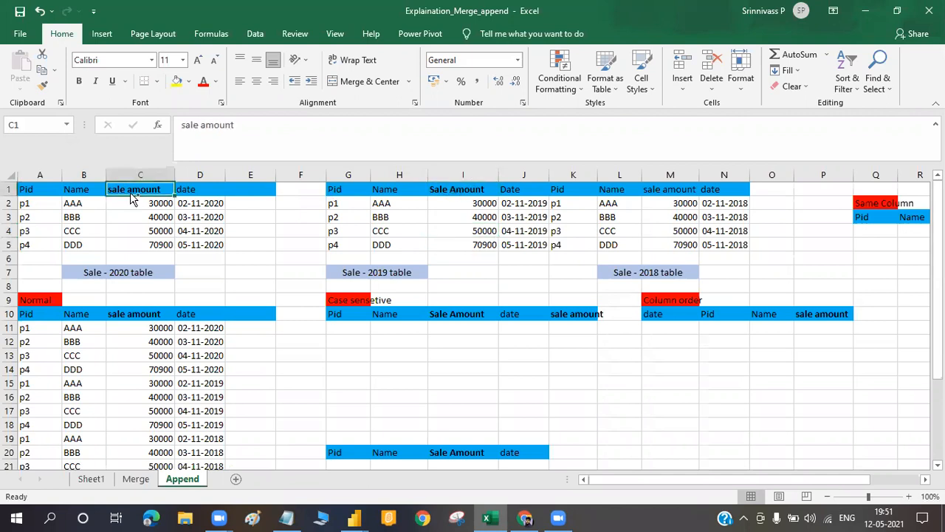
key(ctrl+c)
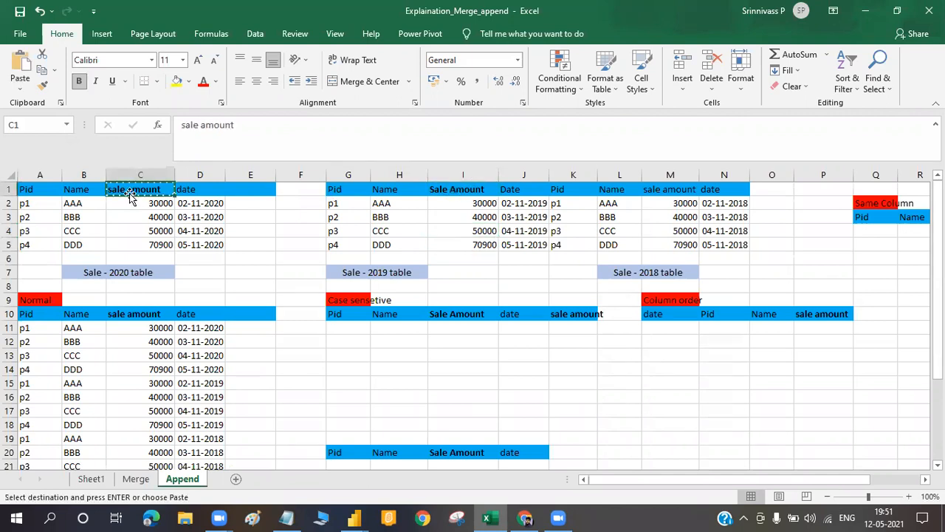
click(455, 190)
key(ctrl+v)
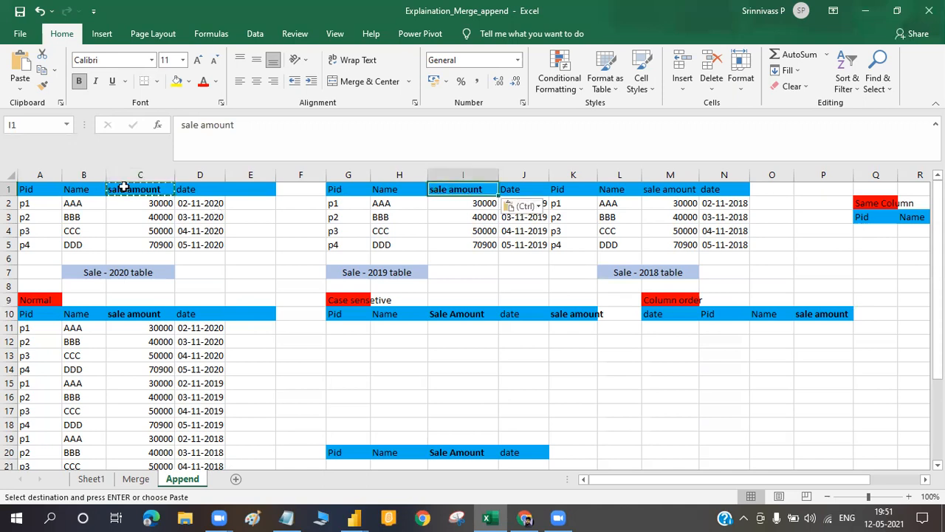
- Rename the Sale - 2020 table's amount header in C1 as Sale Amount
click(124, 187)
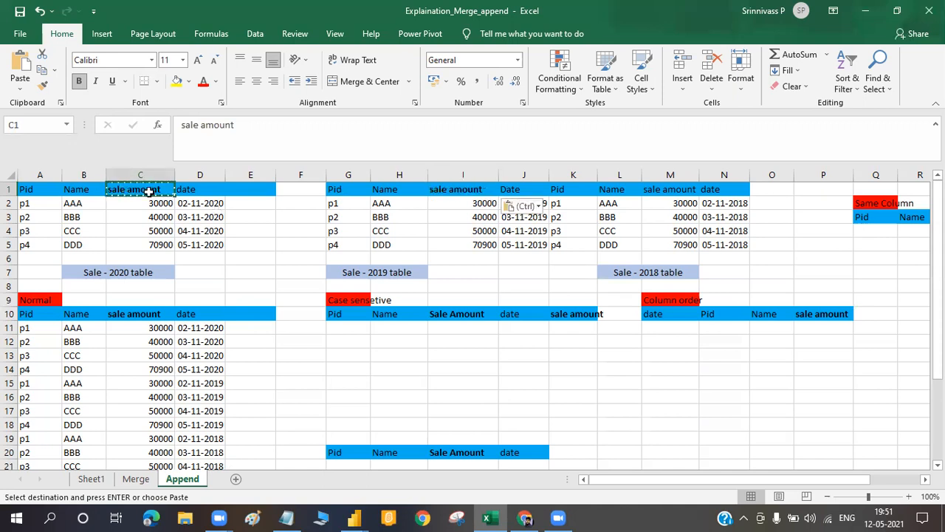
key(Escape)
double_click(113, 190)
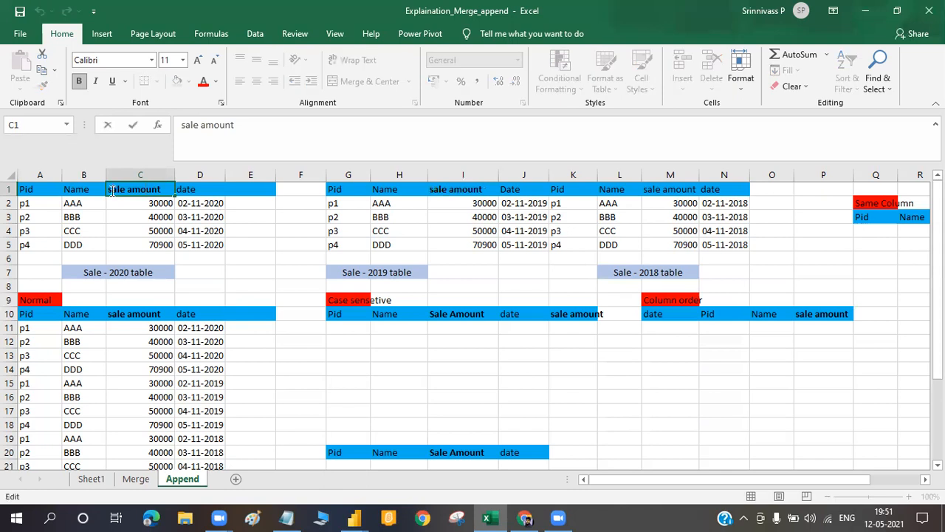
key(BackSpace)
text(S)
click(133, 190)
key(Delete)
text(A)
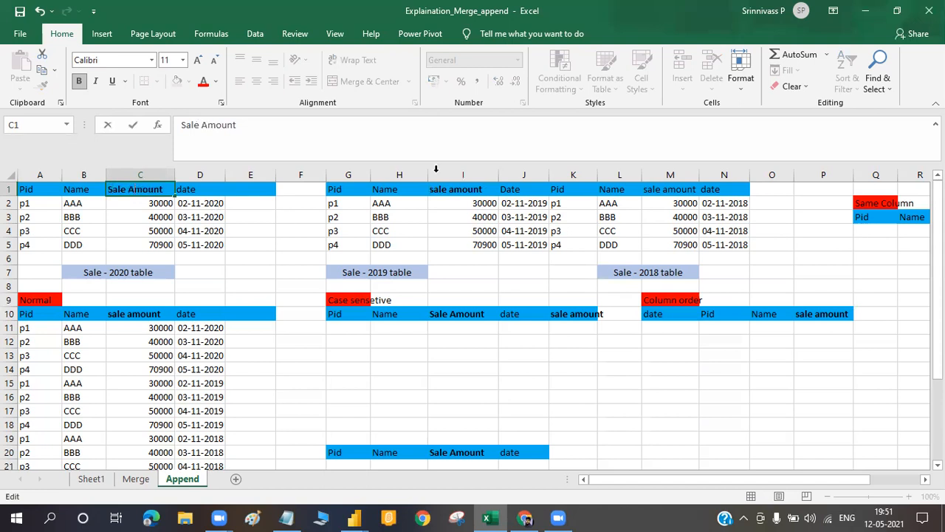
click(447, 191)
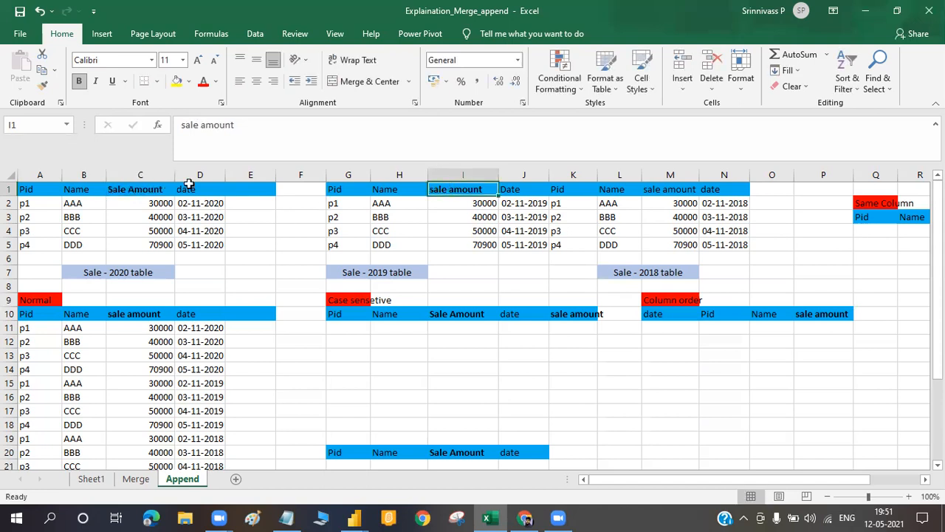
- Paste the copied Sale - 2019 dates (J2:J5) into the Case sensetive table's date column starting at J15
drag(22, 190, 212, 244)
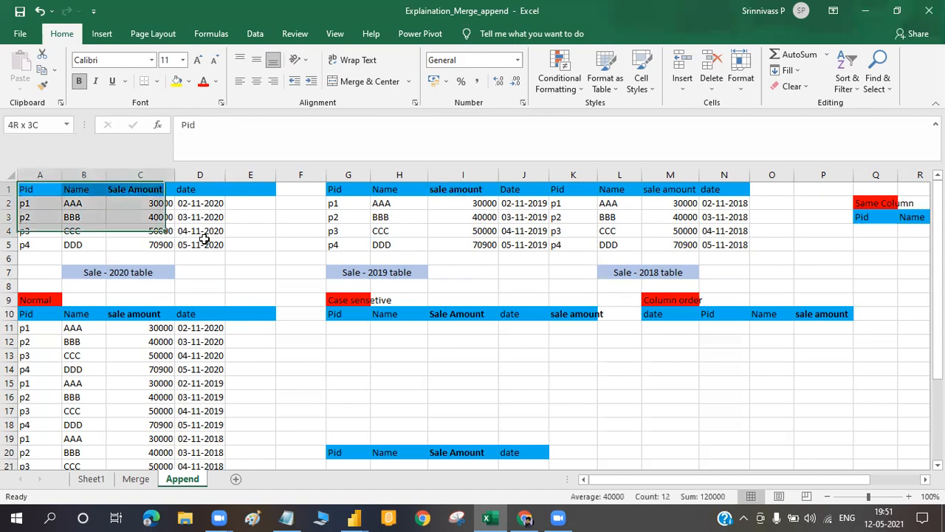
drag(341, 190, 532, 241)
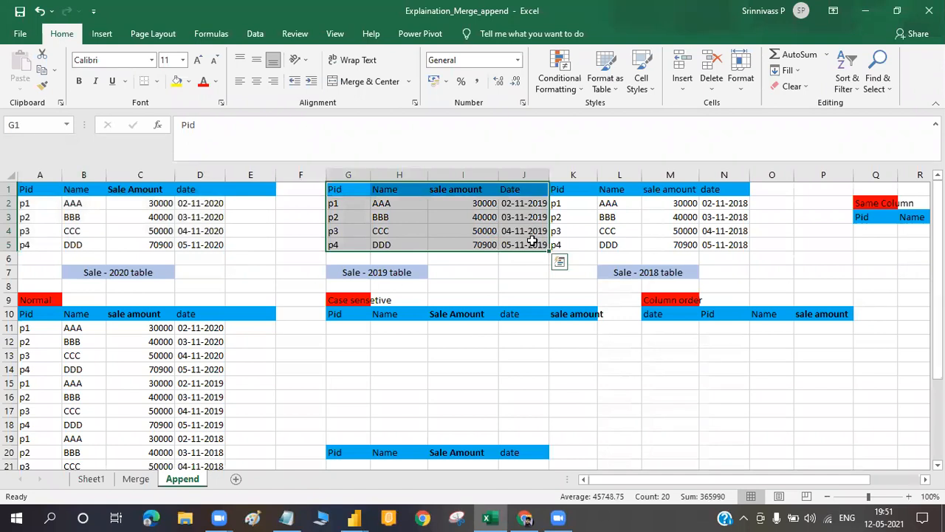
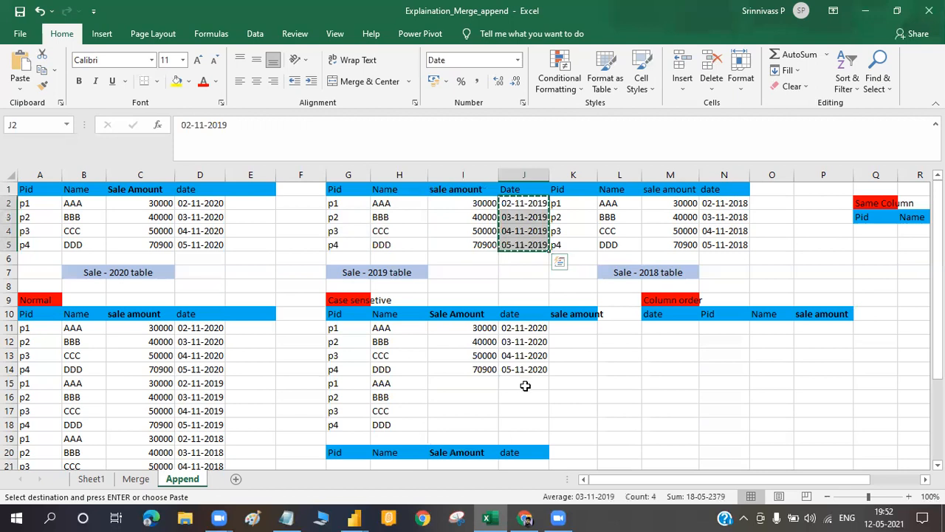
click(525, 386)
key(ctrl+v)
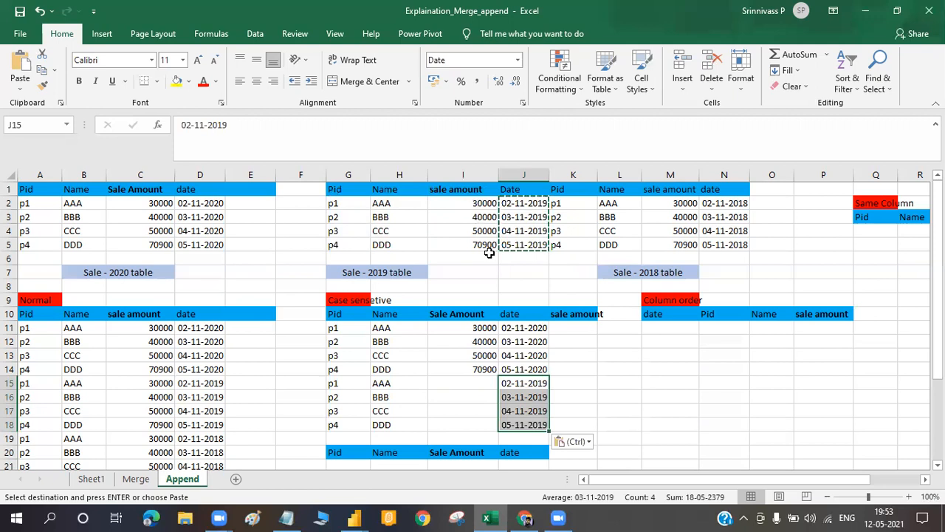
- Copy the Sale - 2019 amounts (I2:I5) into the Case sensetive table's lowercase sale amount column starting at K15
drag(472, 203, 488, 255)
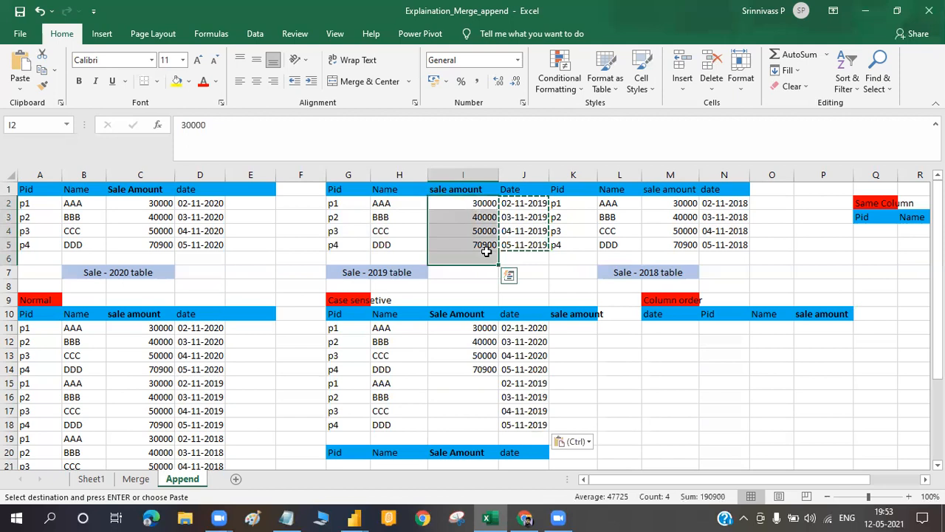
drag(482, 246, 485, 244)
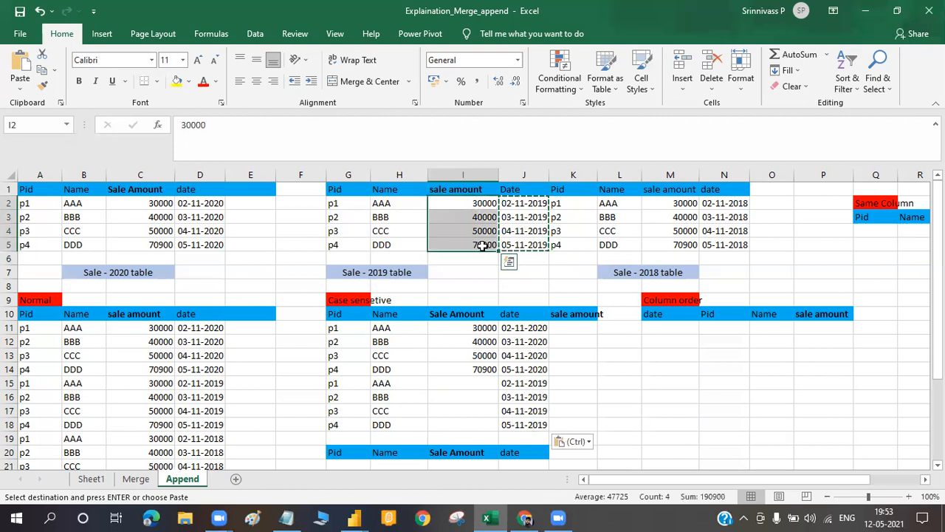
key(ctrl+c)
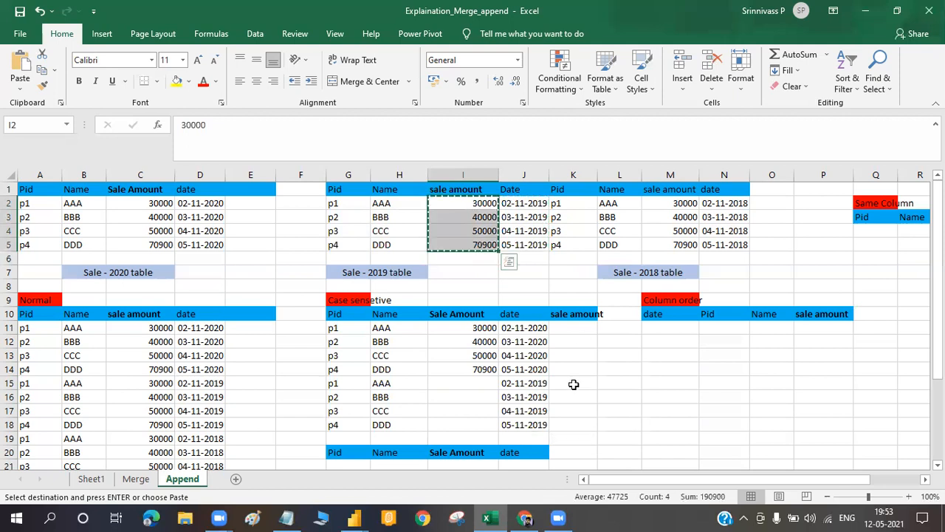
click(573, 384)
key(ctrl+v)
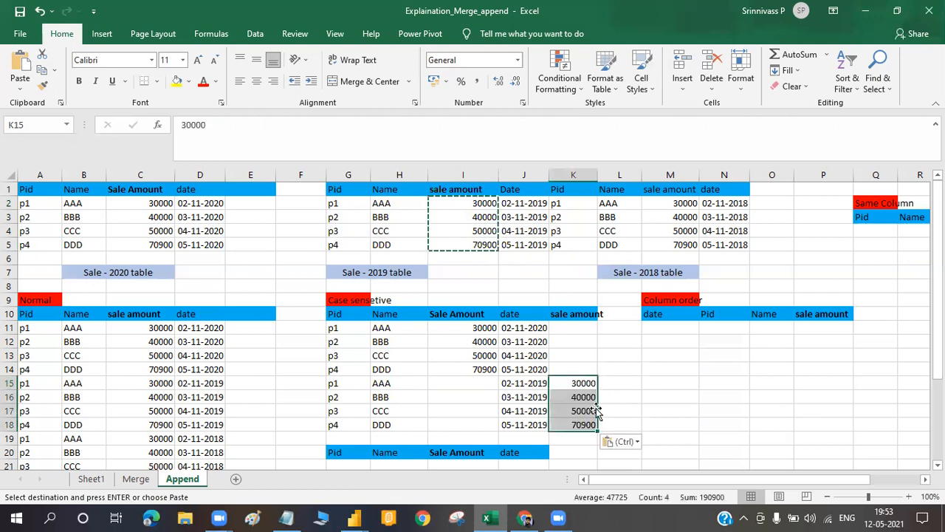
- Enter NULL in K11 and fill it down through K14 for the 2020 rows of the Case sensetive table
click(573, 327)
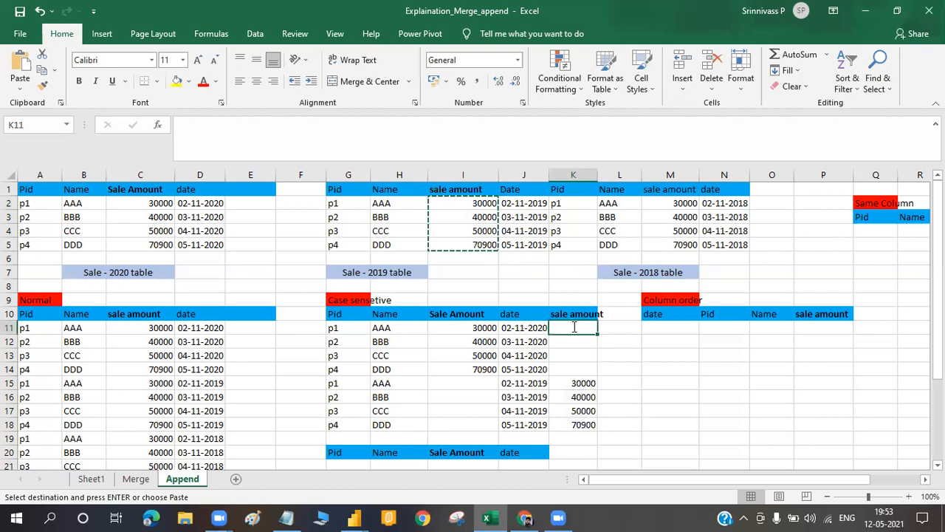
text(NULL)
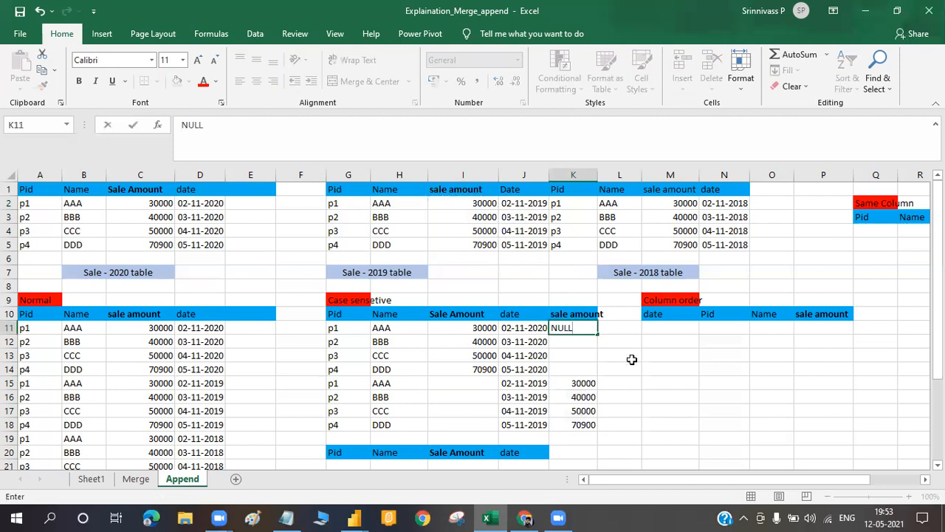
click(619, 354)
click(577, 323)
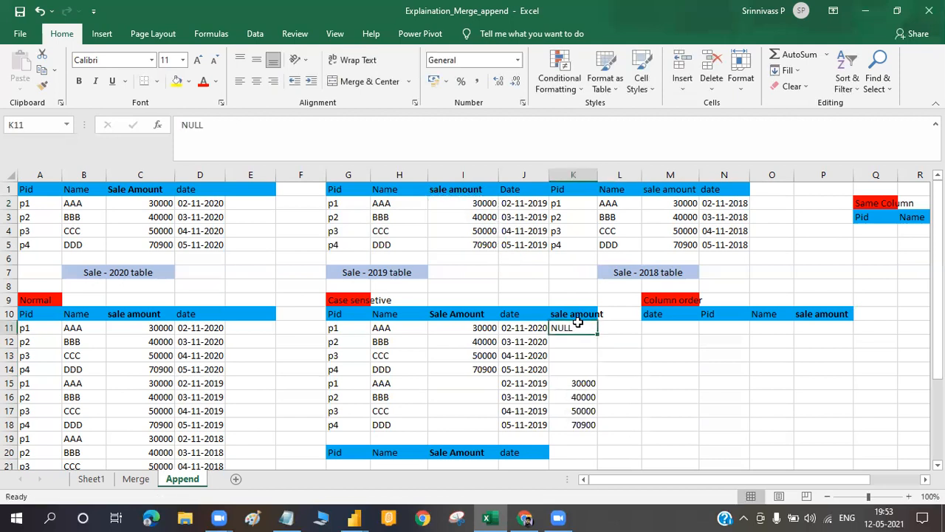
key(shift+Down)
key(shift+Down)
key(shift+Down)
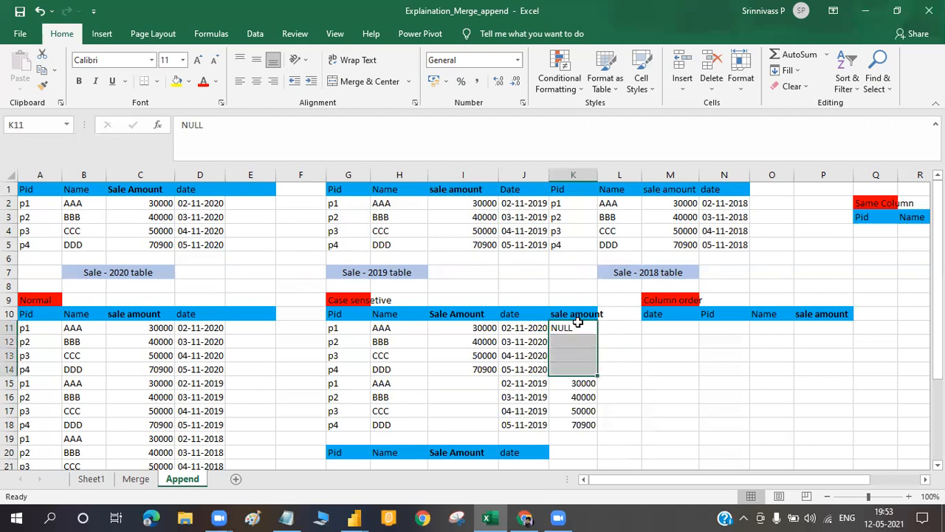
key(ctrl+d)
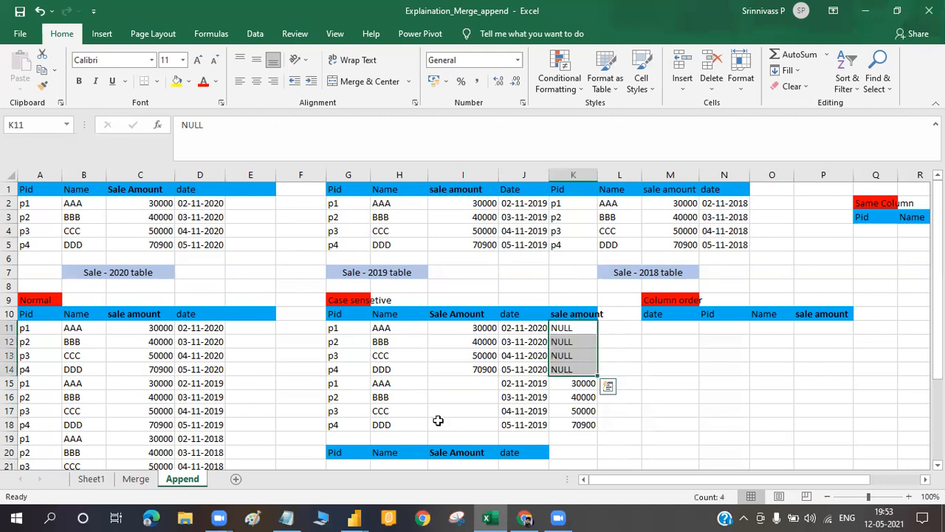
- Enter NULL in I15 and fill it down through I18 for the 2019 rows under Sale Amount
click(475, 390)
text(N)
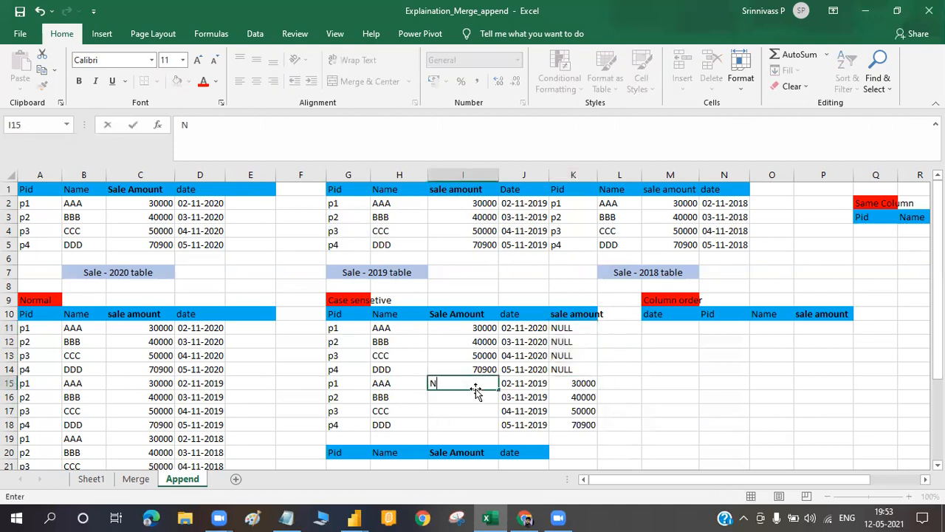
text(ULL)
click(575, 398)
click(453, 393)
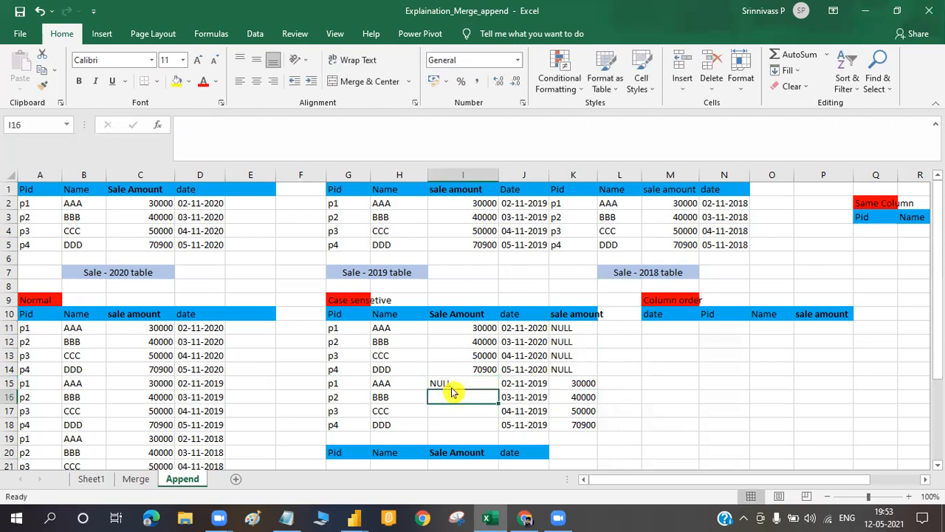
drag(460, 378, 460, 425)
key(ctrl+d)
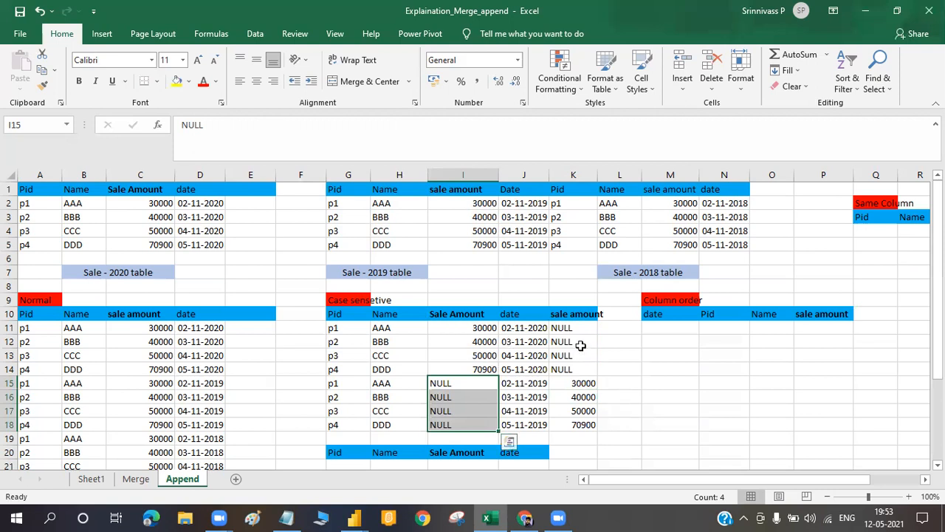
- Move the Sale - 2019 table's Date column from J1:J5 to F1:F5, directly before its Pid column
click(462, 313)
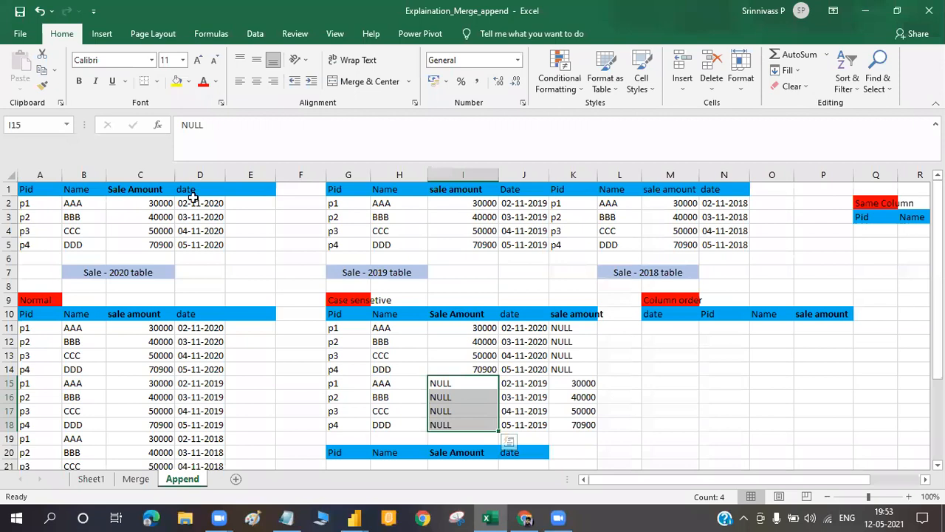
click(122, 189)
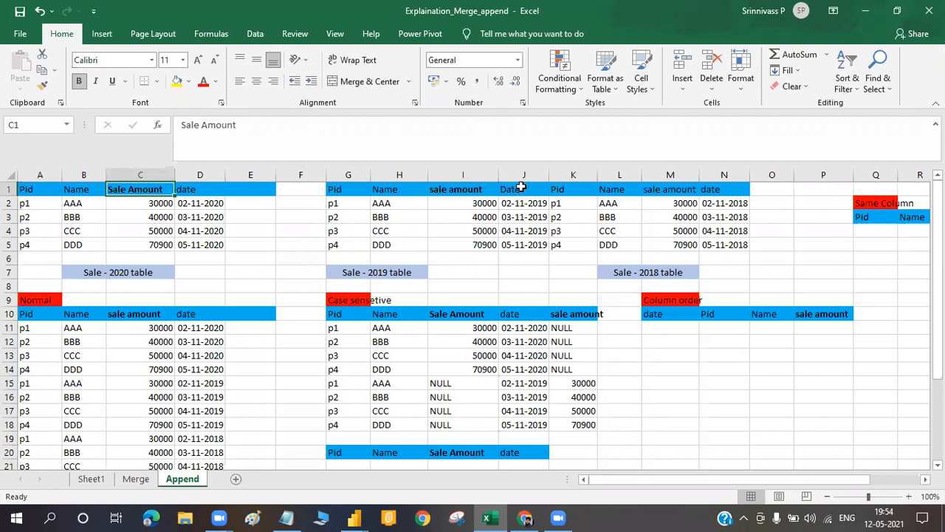
drag(521, 190, 529, 241)
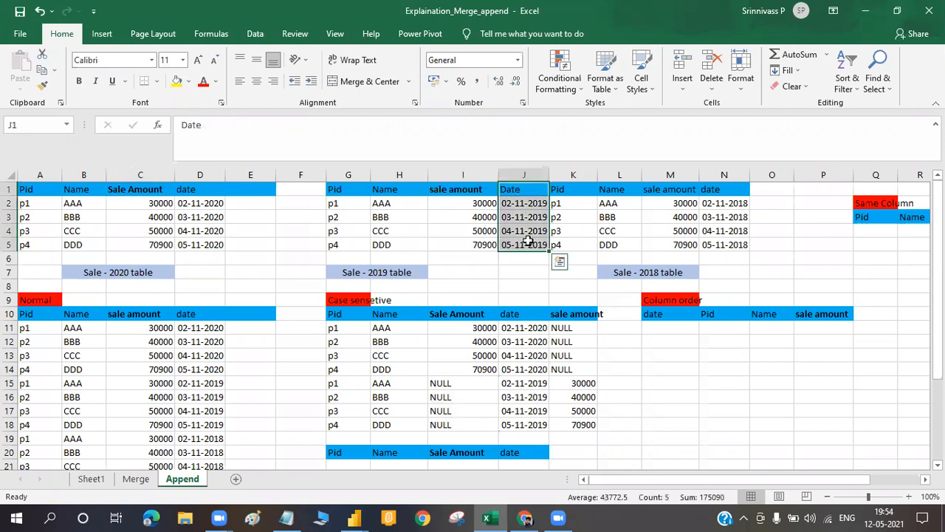
key(ctrl+c)
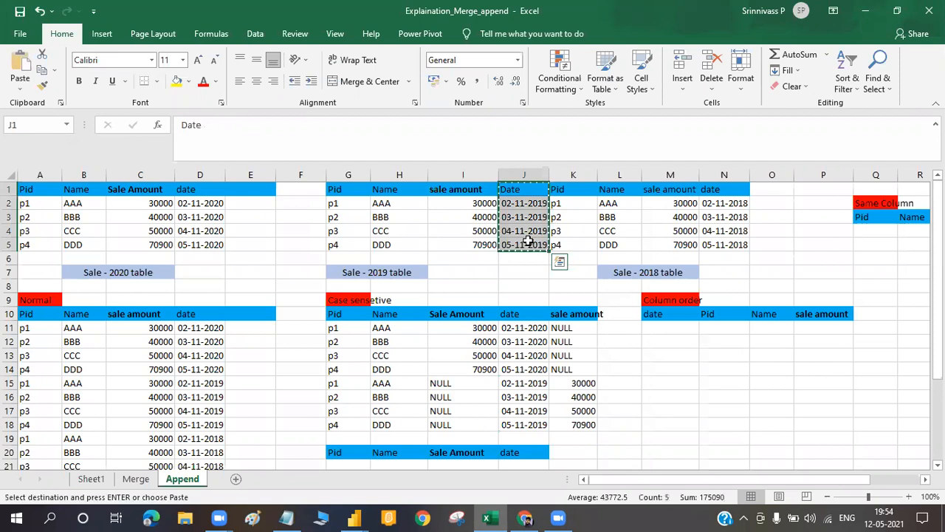
click(304, 188)
key(ctrl+v)
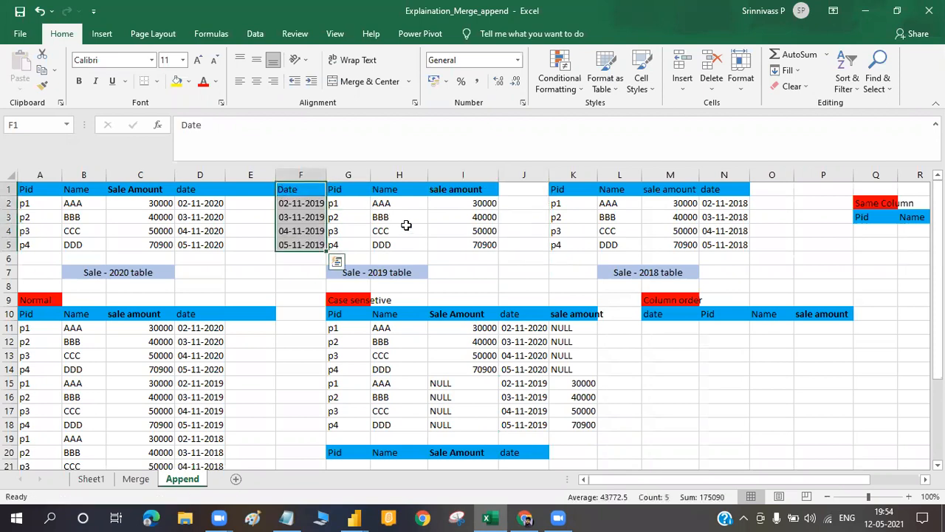
- Review the two amount columns in the Case sensetive result and compare the column layouts of the Sale - 2020 and Sale - 2019 tables
click(187, 190)
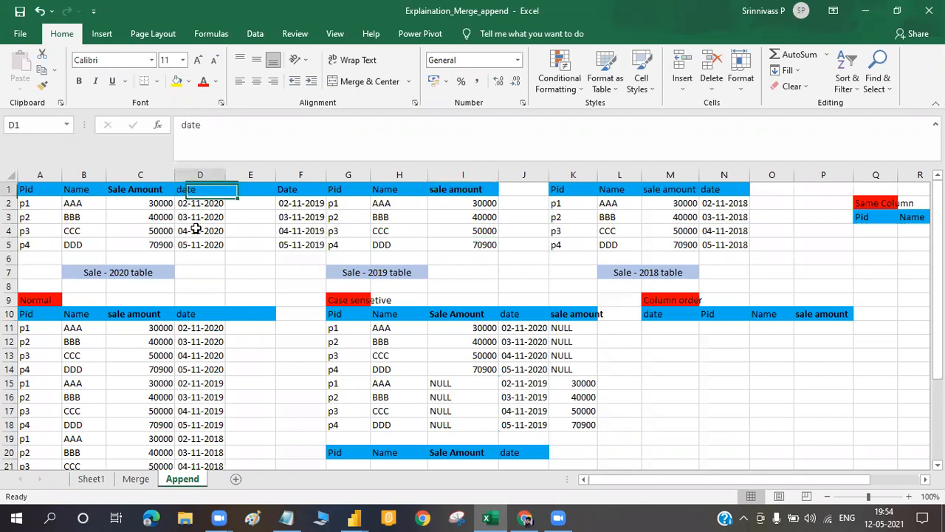
shift+click(197, 245)
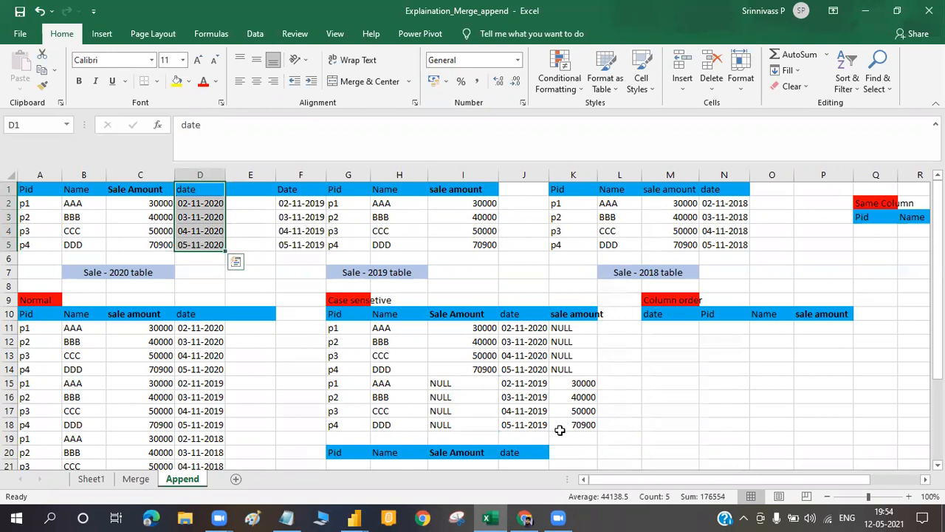
drag(337, 315, 574, 425)
click(642, 402)
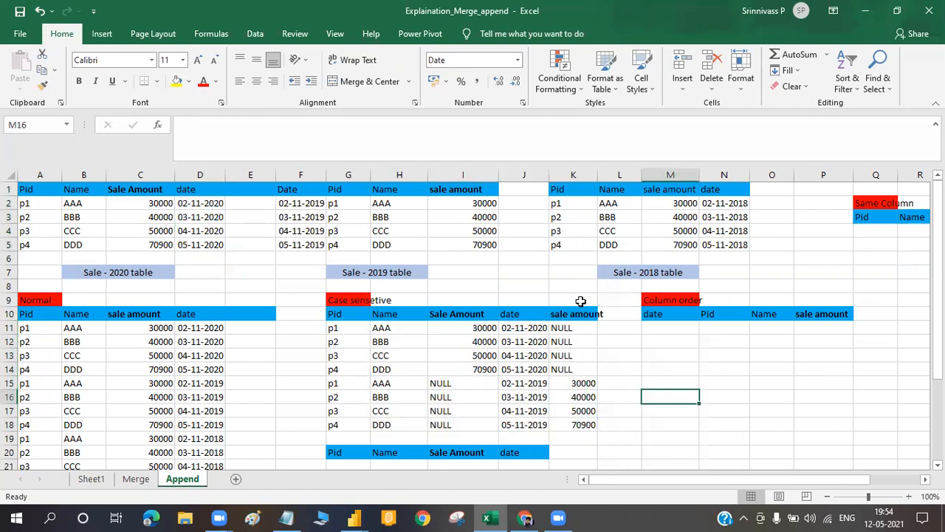
drag(473, 314, 480, 325)
click(448, 383)
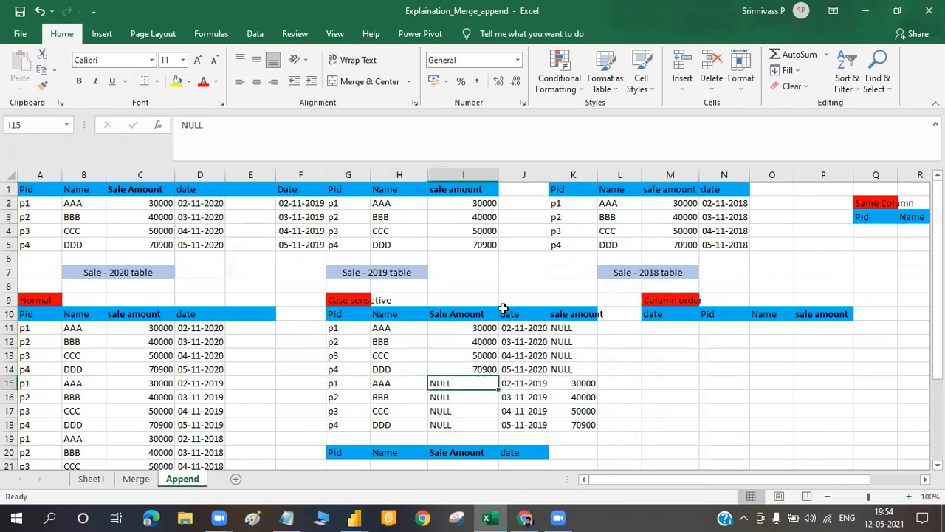
click(568, 326)
click(567, 319)
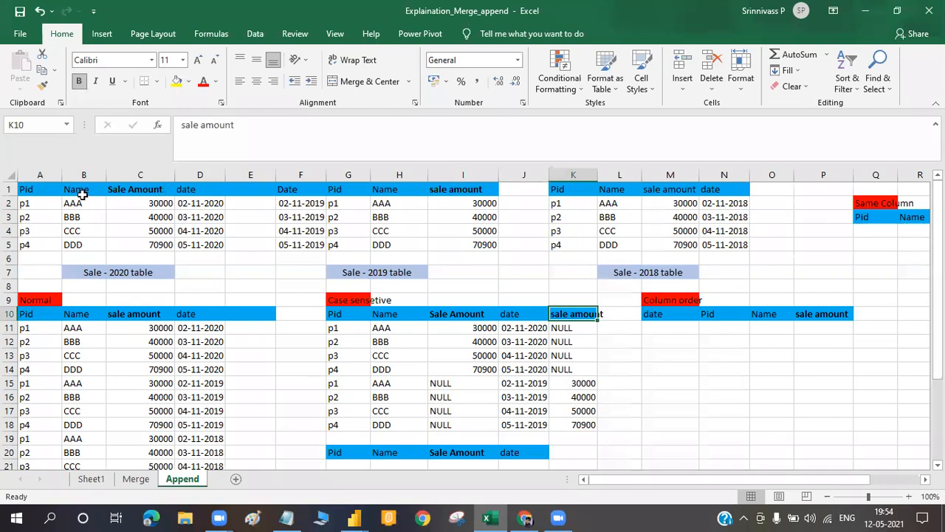
drag(23, 191, 201, 245)
drag(295, 188, 459, 242)
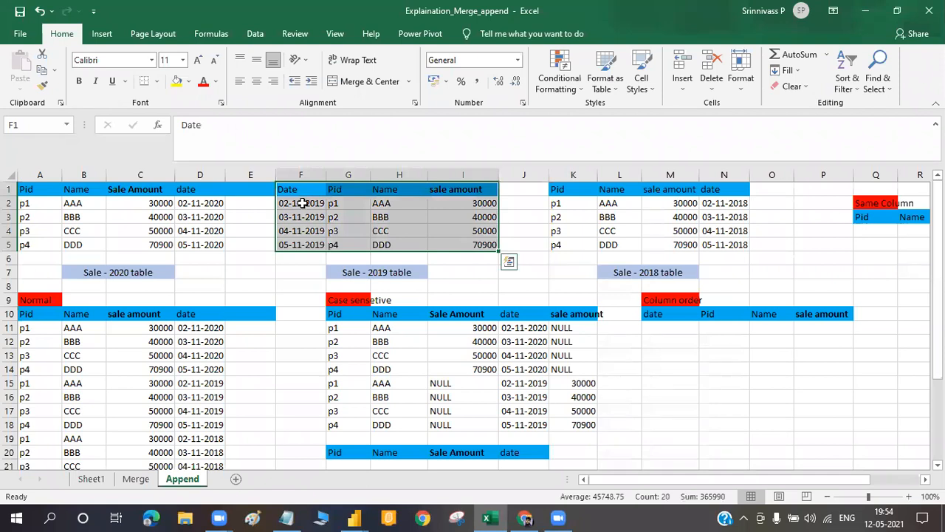
click(462, 244)
drag(340, 231, 464, 252)
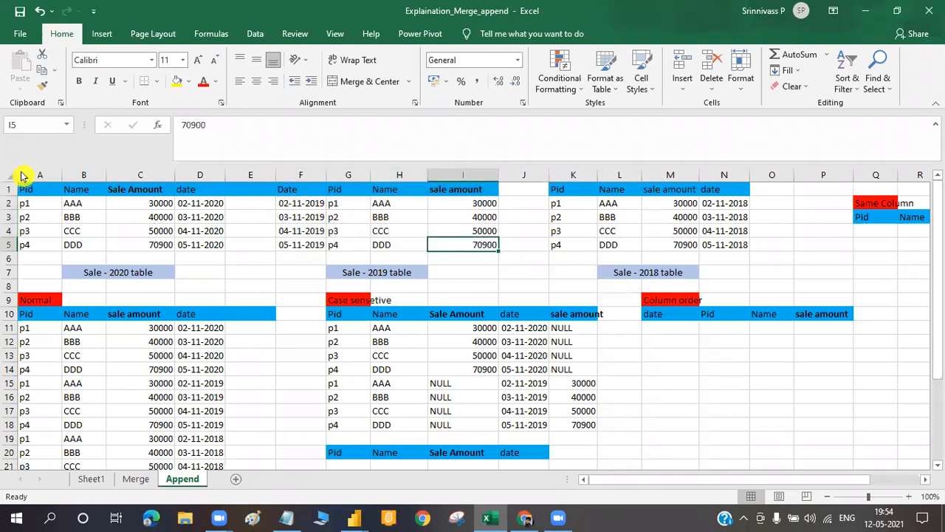
drag(102, 211, 195, 247)
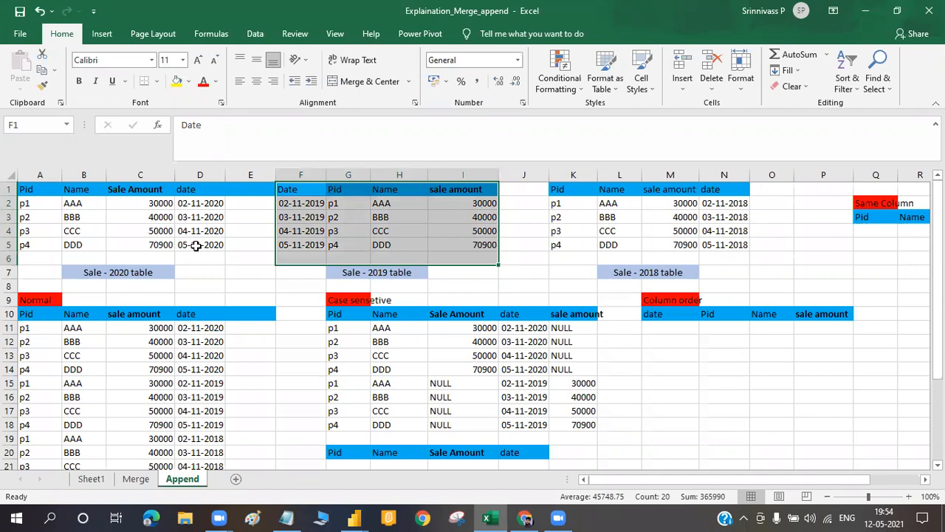
- Copy the lowercase sale amount header from I1 over the Sale - 2020 table's amount header in C1
click(467, 189)
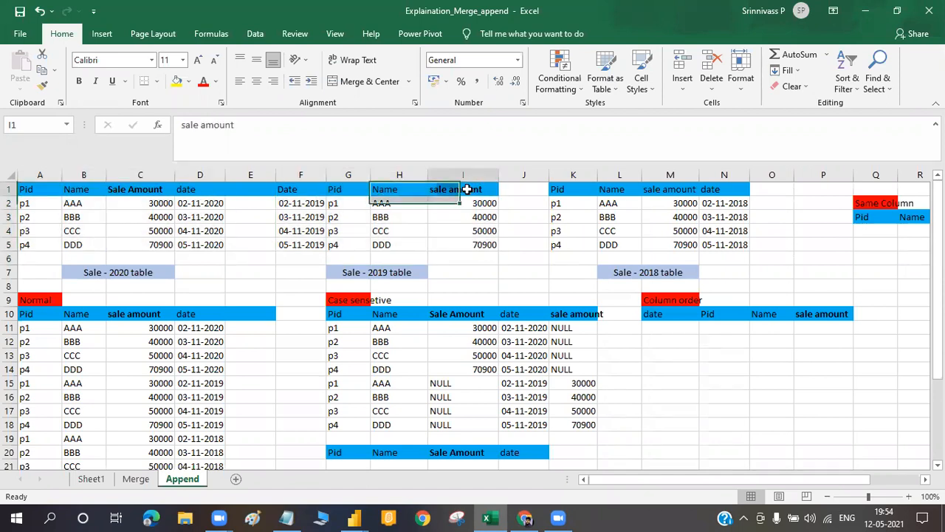
key(ctrl+c)
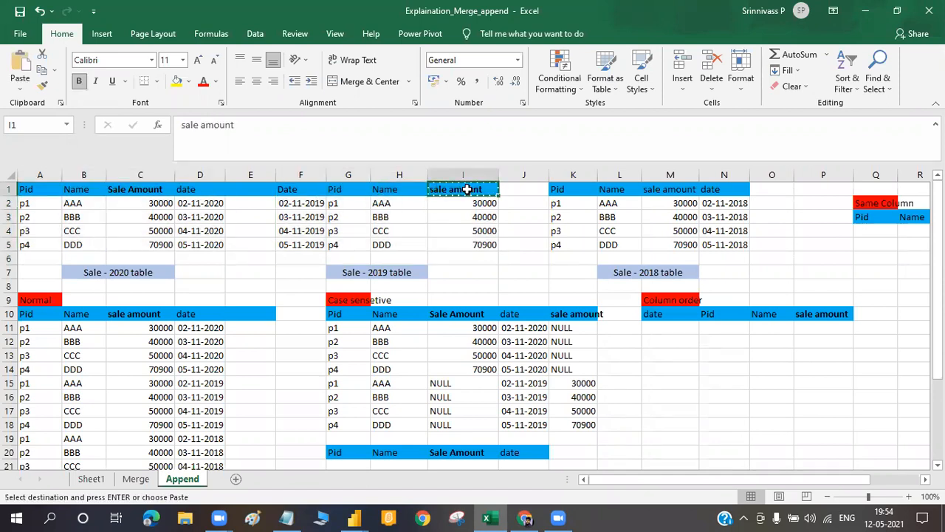
click(132, 192)
key(ctrl+v)
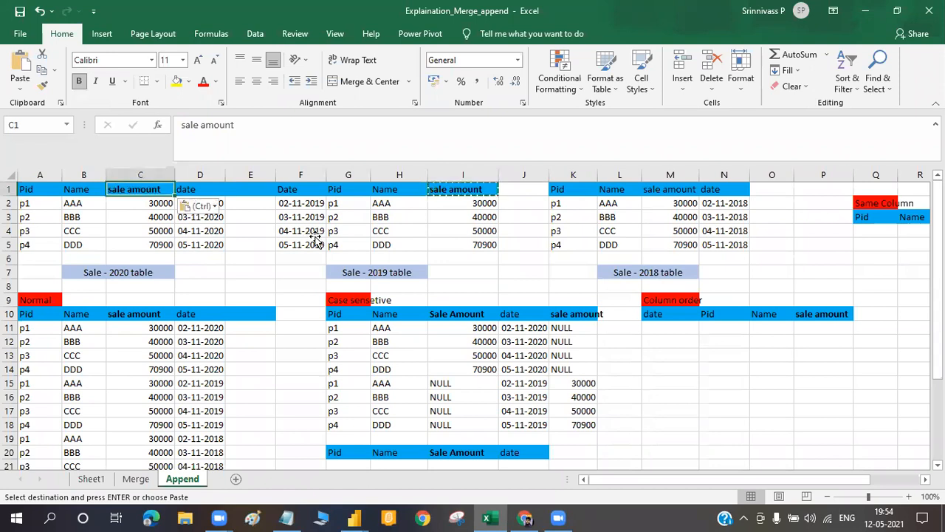
click(316, 238)
key(Escape)
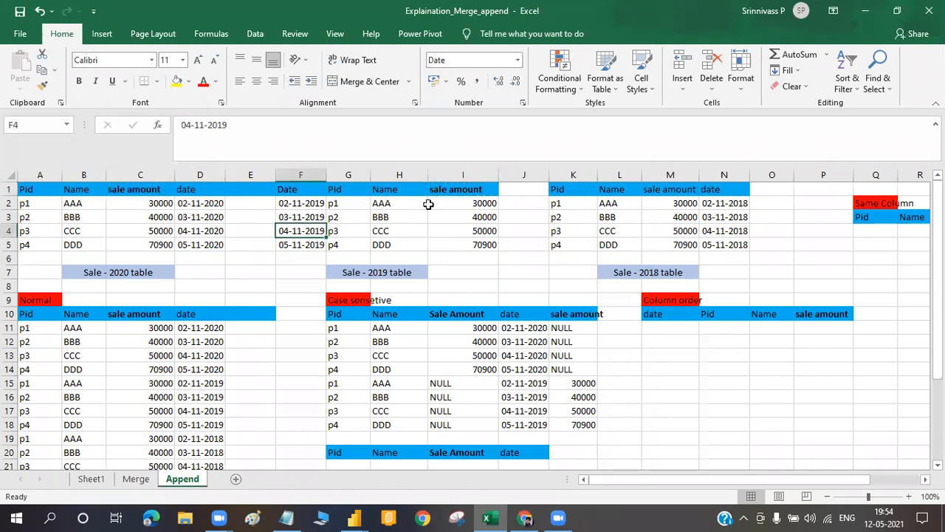
- Compare the column order of the Sale - 2019 table (F1:I5) with that of the Sale - 2020 table
drag(313, 196, 466, 246)
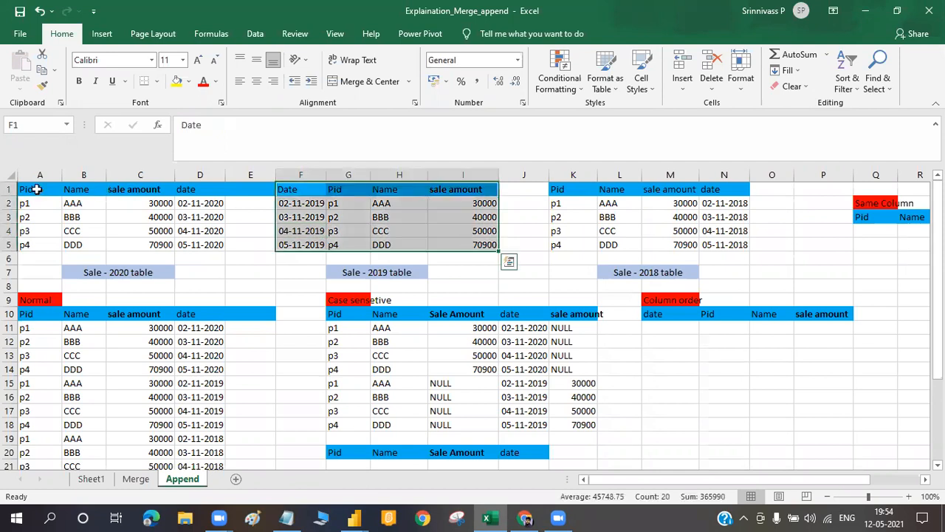
drag(40, 190, 183, 235)
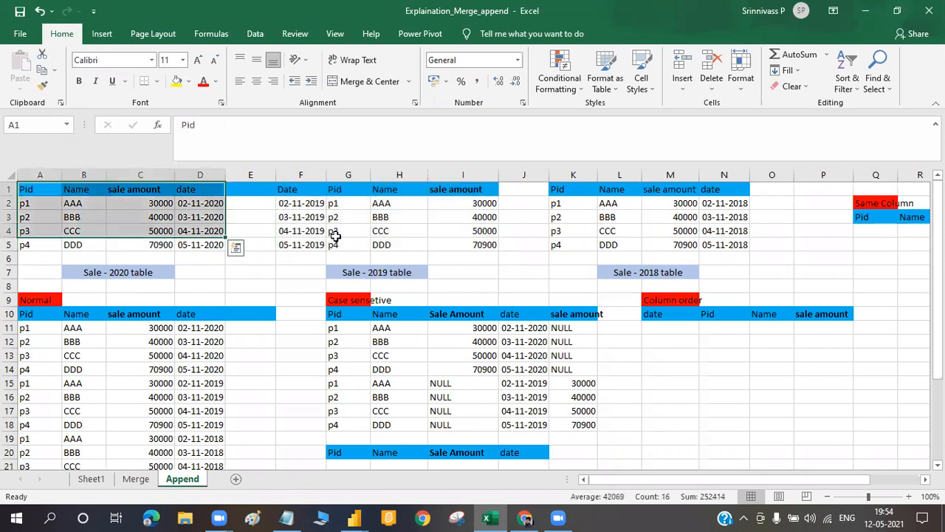
drag(300, 190, 461, 246)
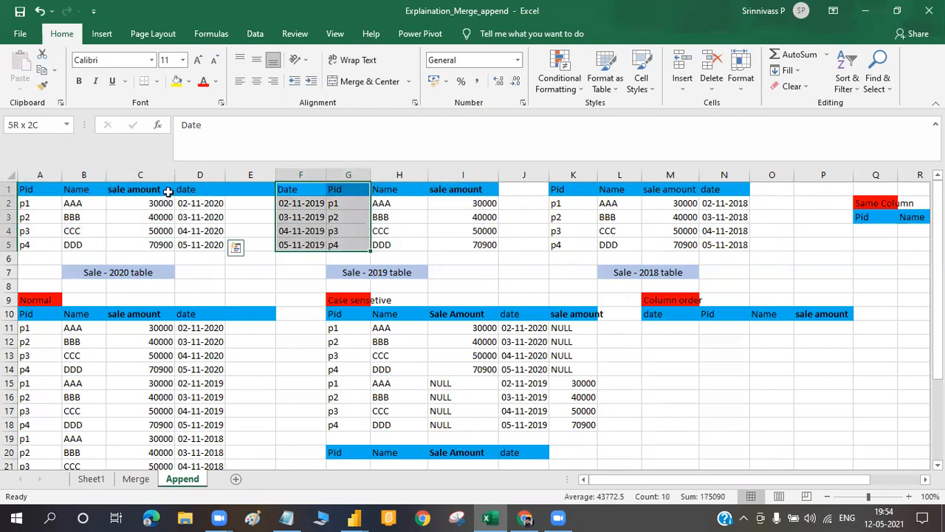
click(242, 240)
drag(301, 189, 481, 238)
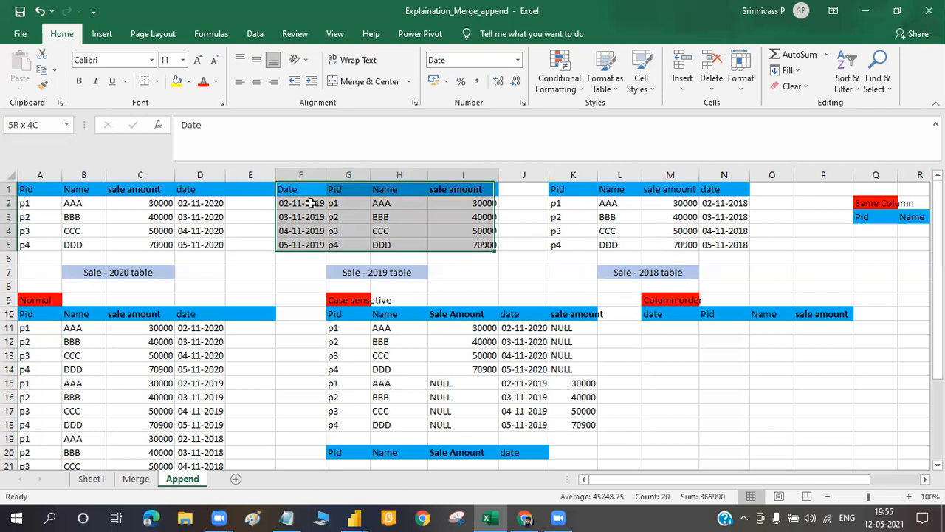
click(354, 192)
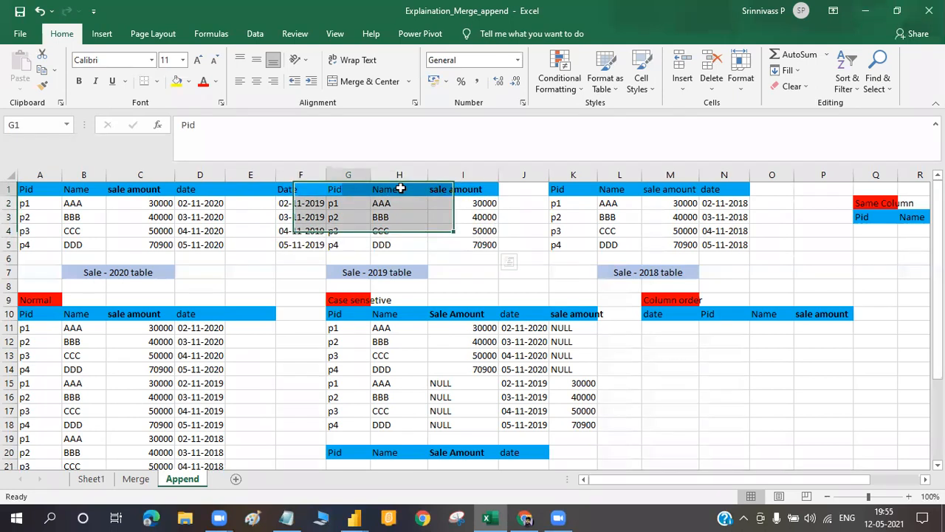
click(457, 193)
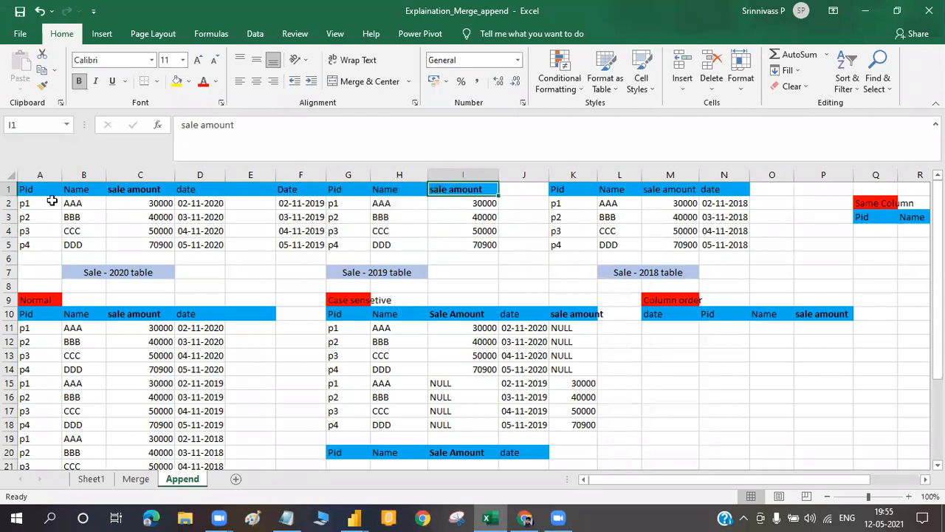
- Compare the full ranges of the Sale - 2020 table (A1:D5) and the Sale - 2019 table (F1:I5) as sources for appending
drag(37, 190, 203, 245)
drag(275, 189, 465, 244)
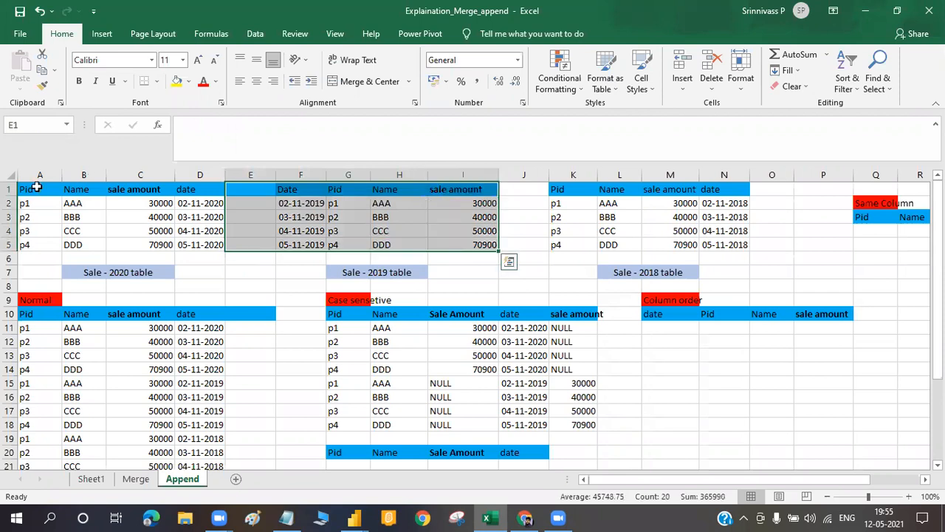
key(ctrl+Home)
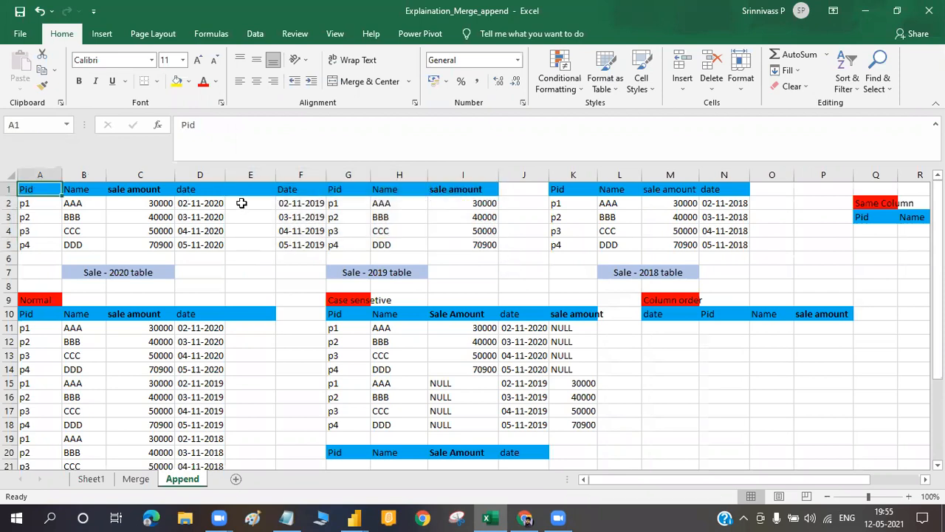
drag(288, 190, 458, 243)
drag(40, 190, 205, 243)
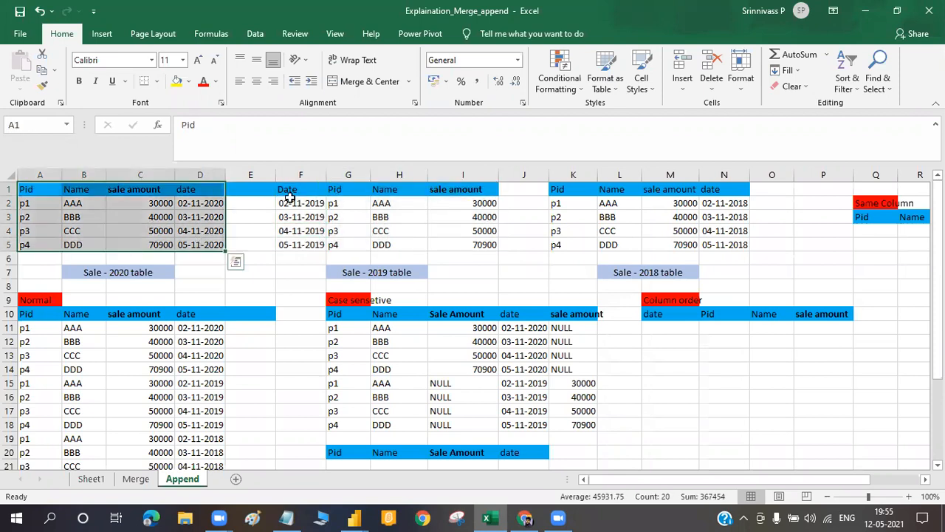
- Copy the Sale - 2019 data rows F2:I5 into the Column order result, starting at M11
click(338, 203)
key(Left)
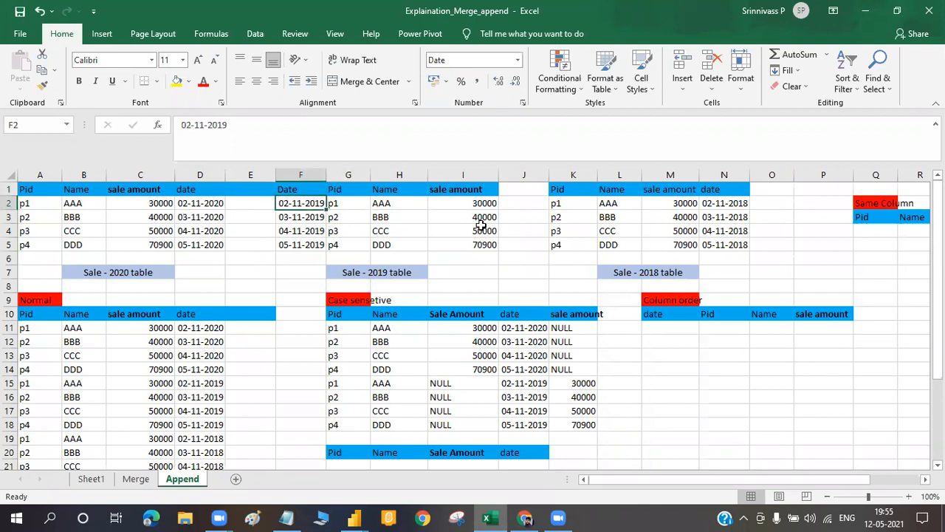
shift+click(491, 245)
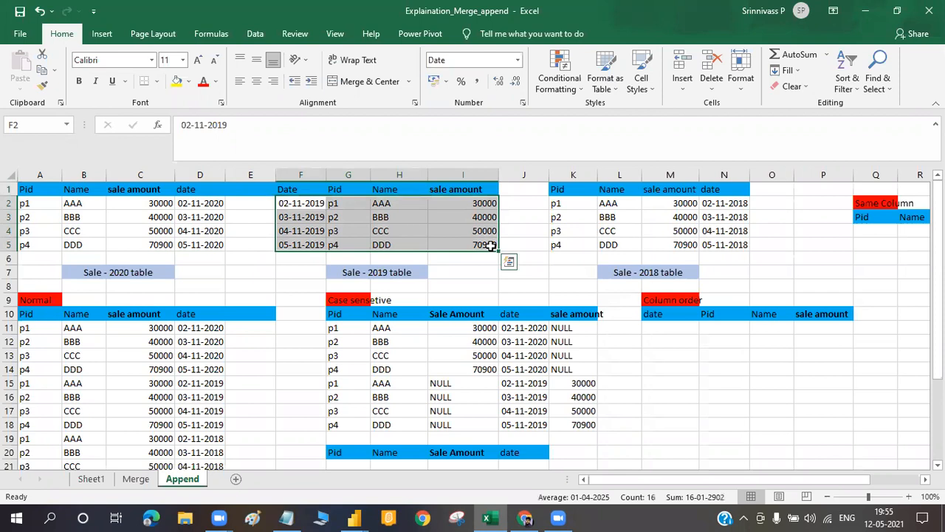
key(ctrl+c)
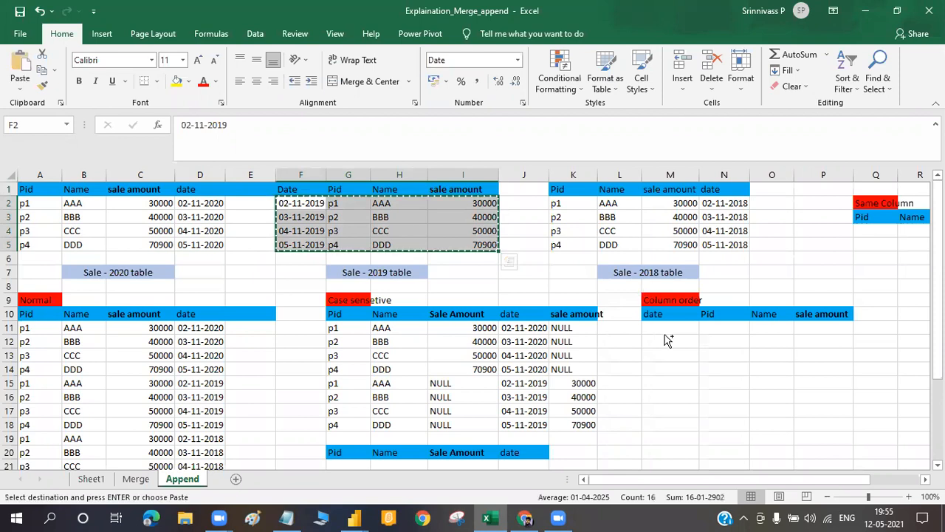
click(661, 338)
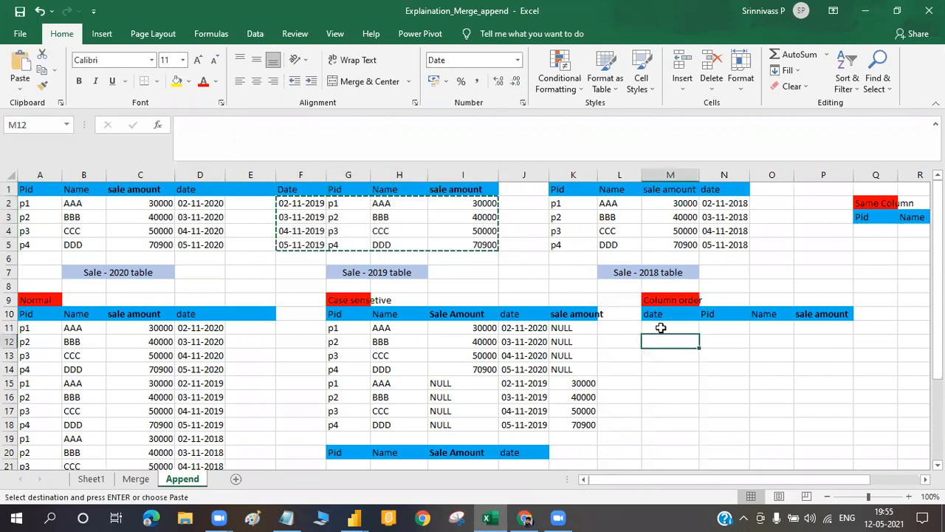
click(661, 327)
key(ctrl+v)
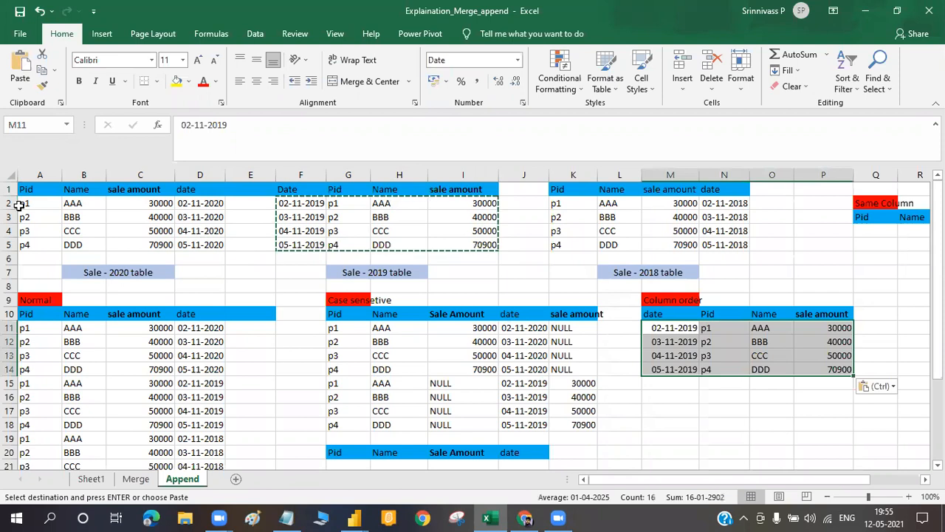
- Append the Sale - 2020 rows to the Column order result, with Pid, Name and sale amount from N15 and the dates from M15
drag(37, 204, 138, 252)
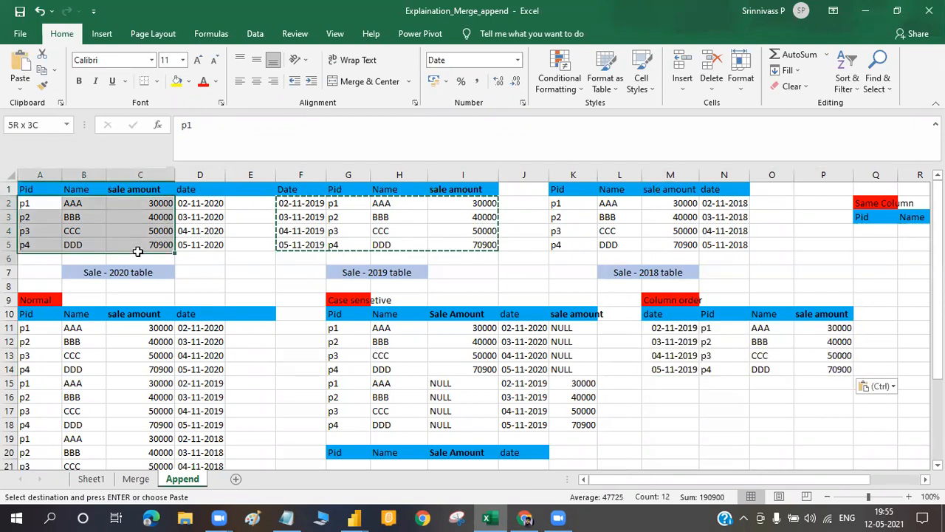
key(ctrl+c)
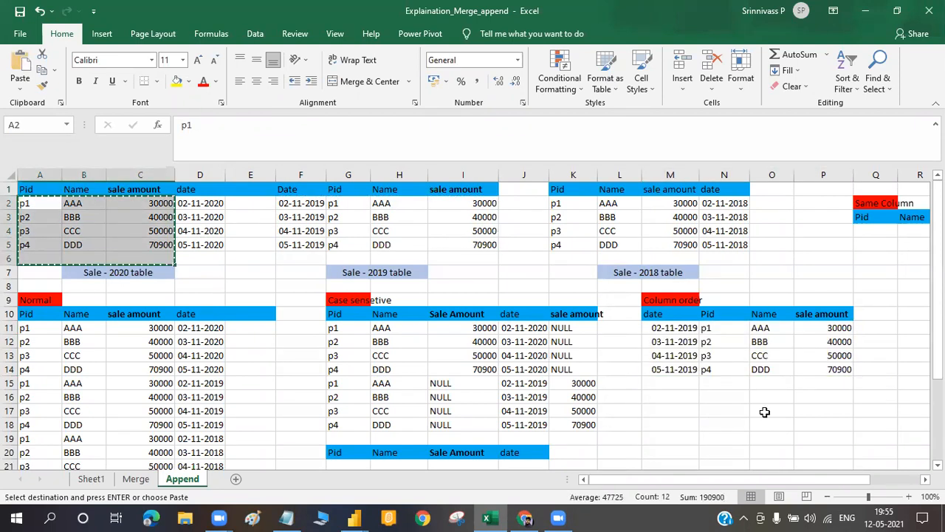
click(722, 386)
key(ctrl+v)
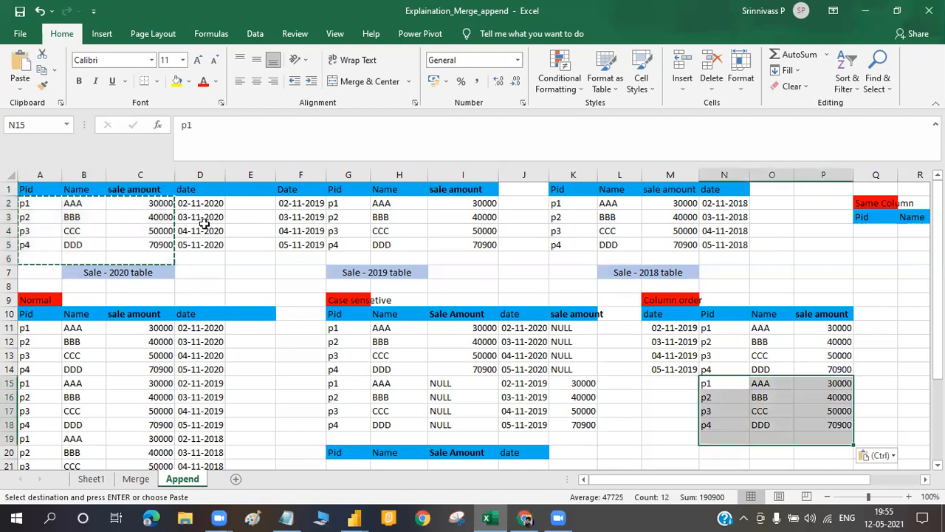
drag(201, 203, 208, 244)
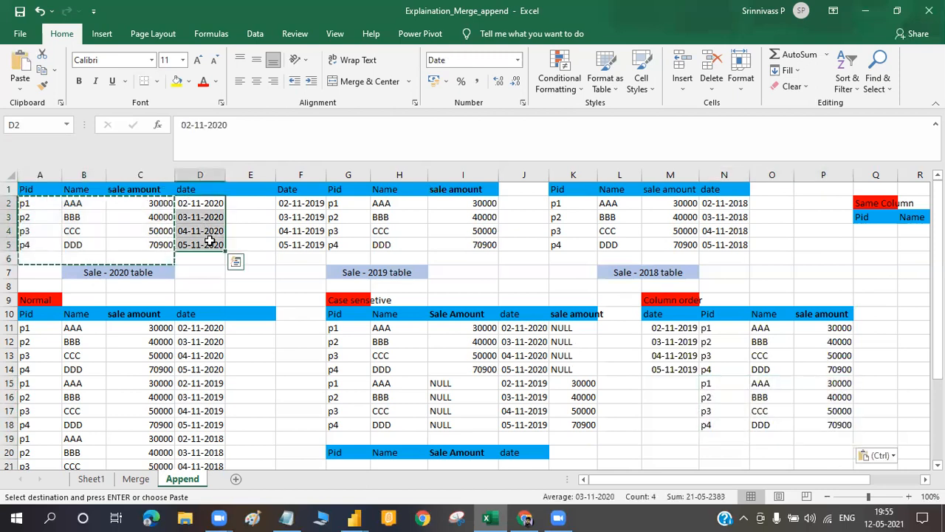
key(ctrl+c)
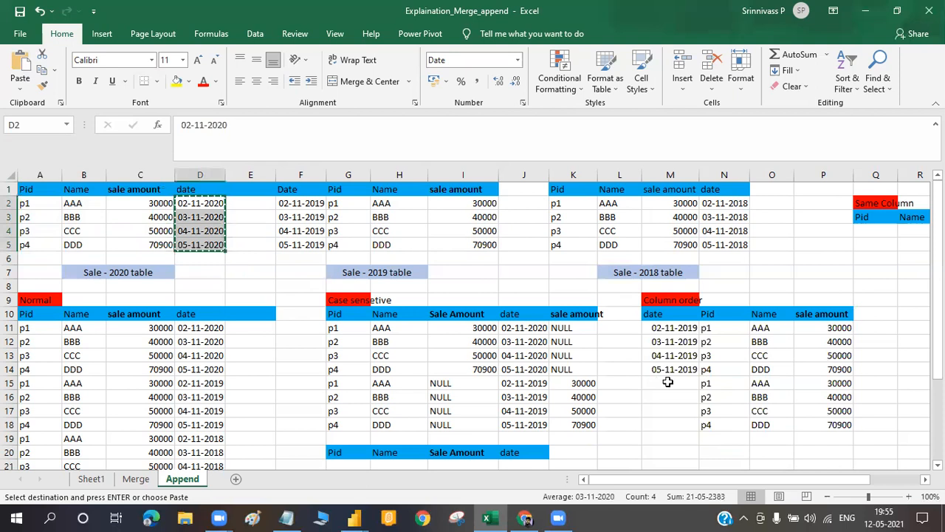
click(668, 381)
key(ctrl+v)
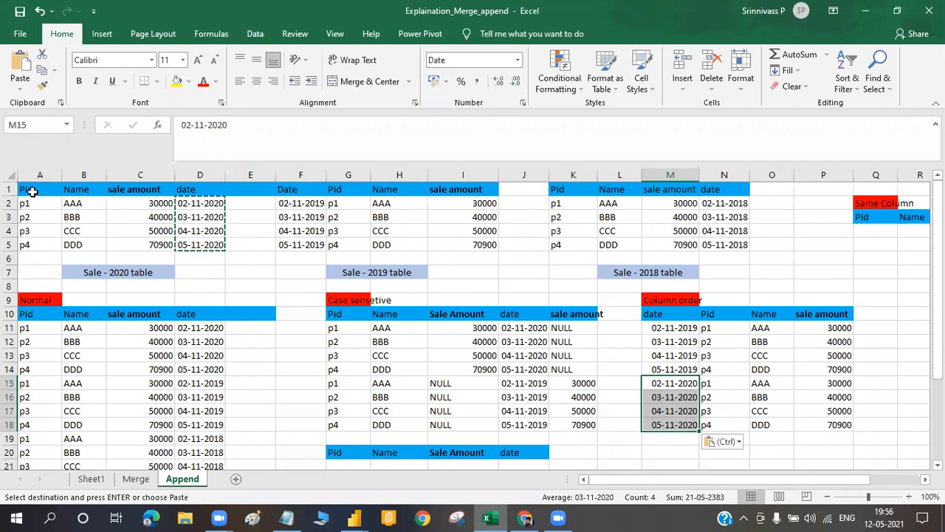
- Clear the Sale - 2019 table's Date column in F1:F5, including its header text
drag(32, 192, 186, 230)
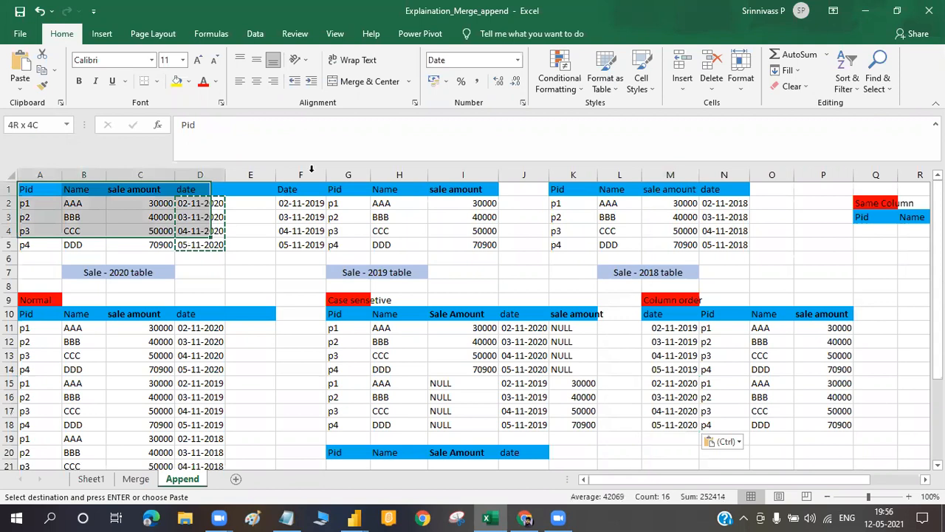
drag(288, 190, 480, 231)
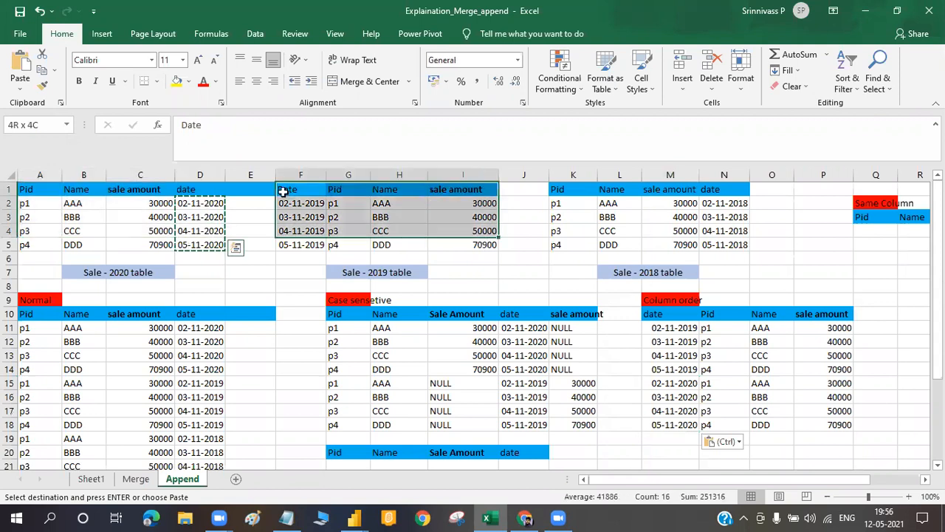
click(294, 191)
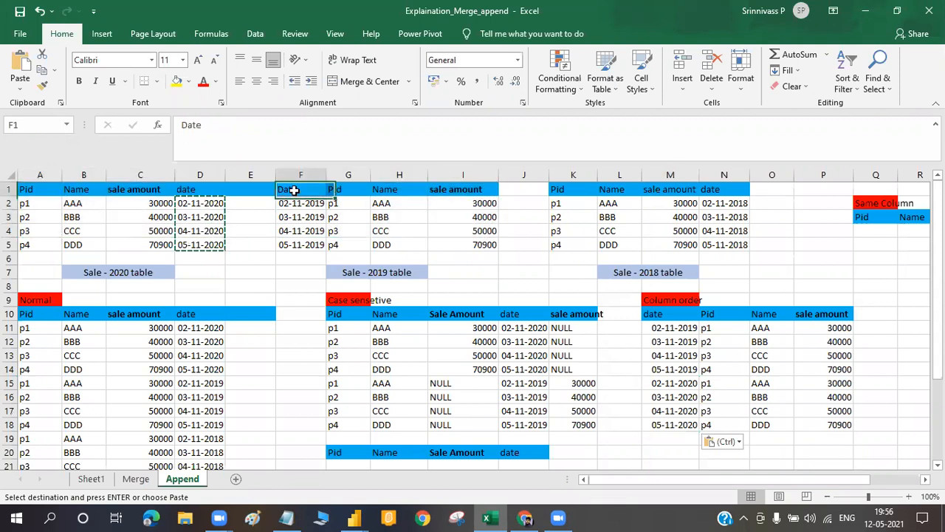
shift+click(296, 244)
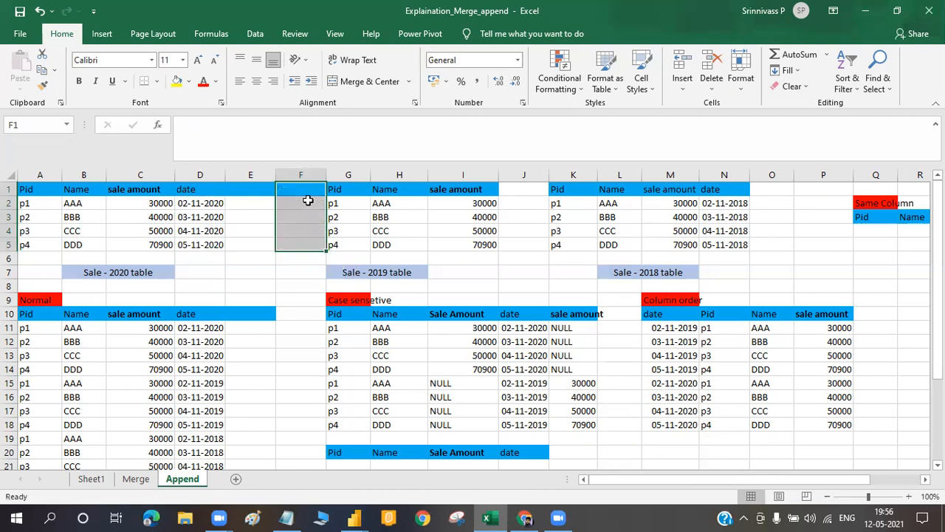
click(416, 240)
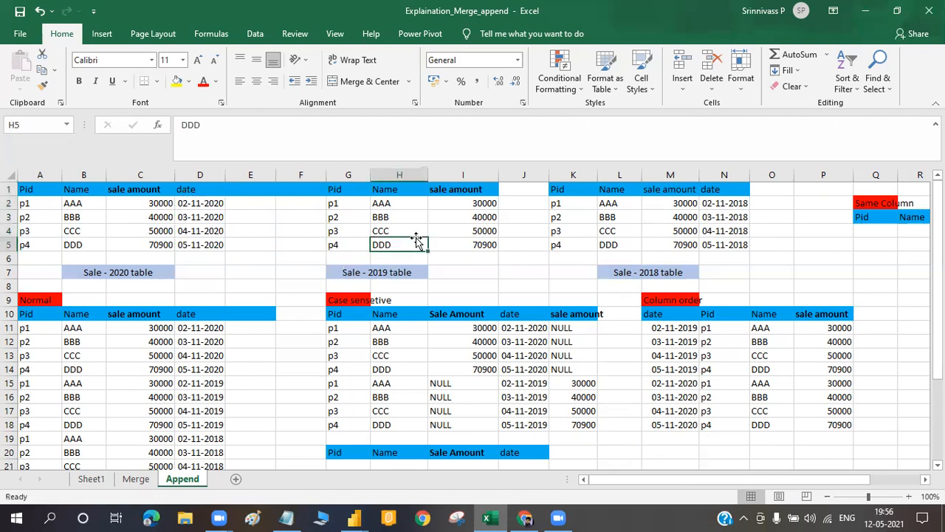
- Copy the Sale - 2020 data rows A2:D5 into the Same Column result, starting at Q4
drag(673, 484, 193, 248)
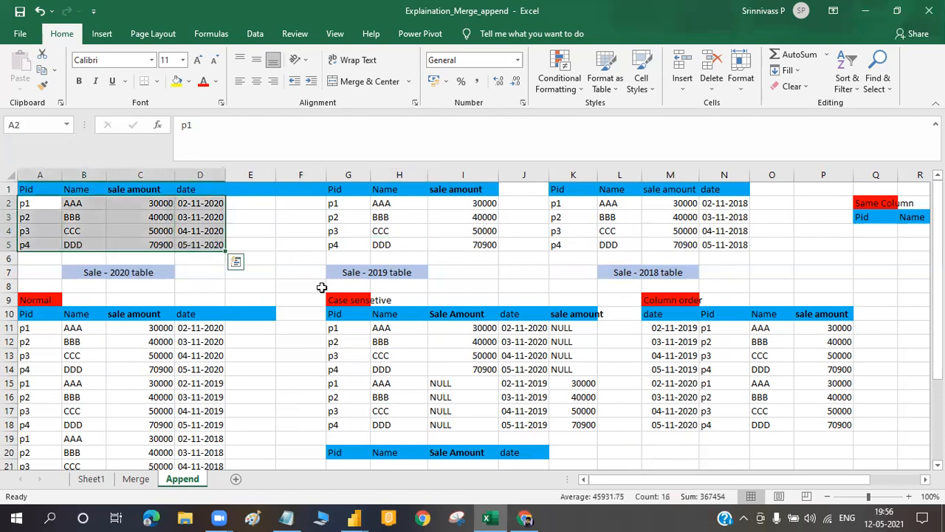
key(ctrl+c)
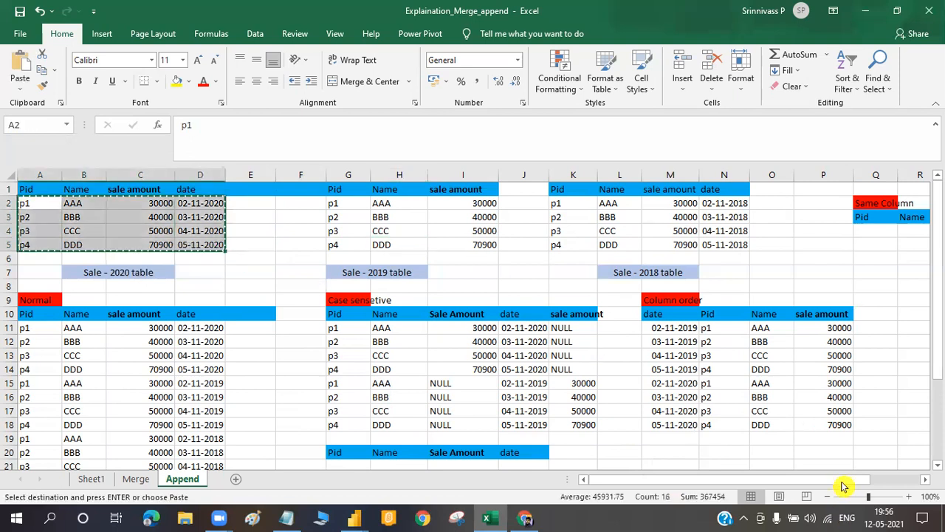
scroll(882, 328, right, 1)
scroll(715, 235, right, 2)
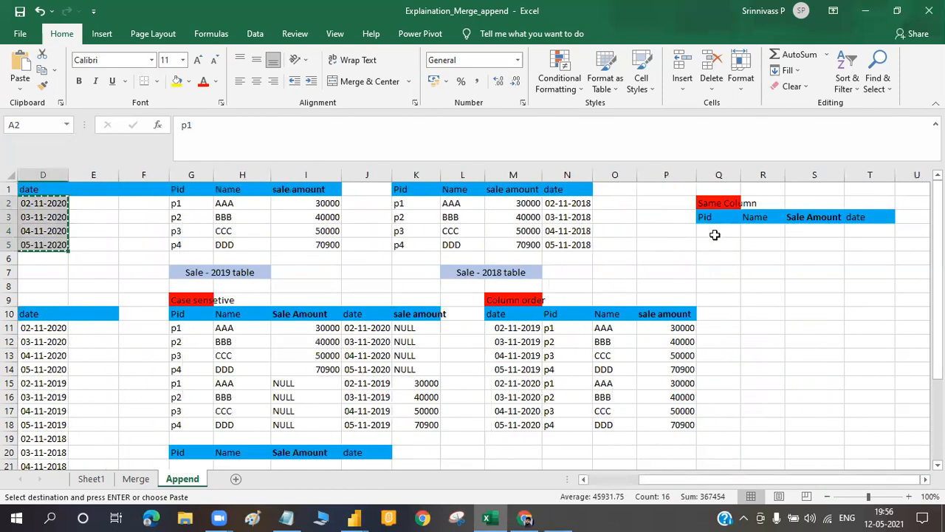
click(715, 235)
key(ctrl+v)
click(748, 295)
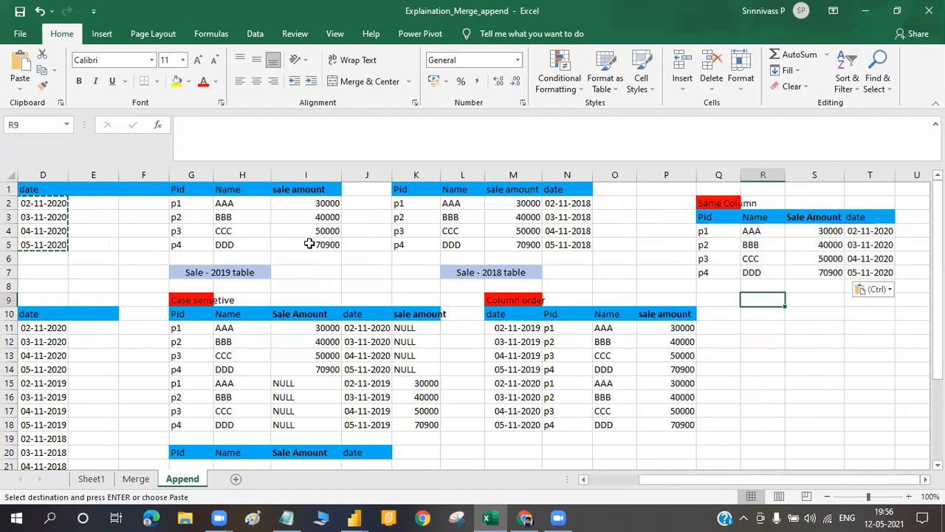
- Append the Sale - 2019 rows G2:I5 to the Same Column result, starting at Q8
drag(177, 203, 311, 244)
key(ctrl+c)
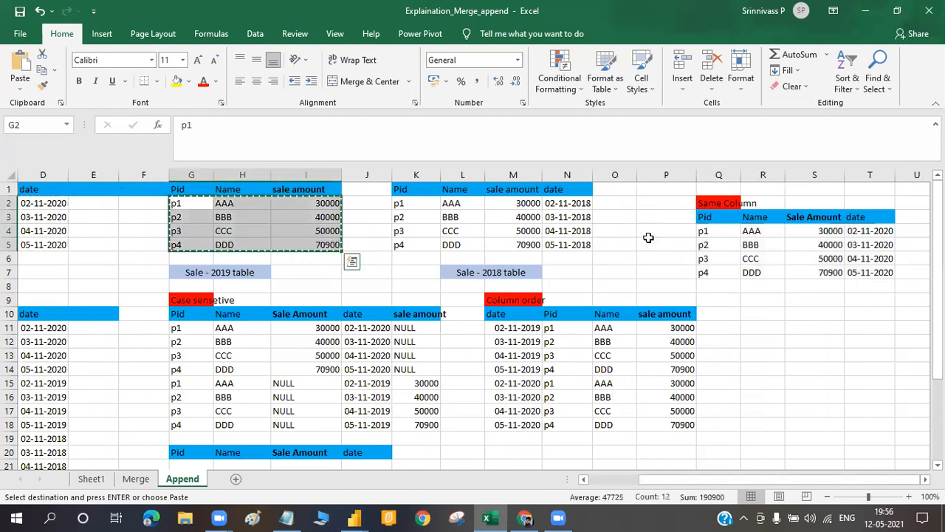
click(714, 288)
key(ctrl+v)
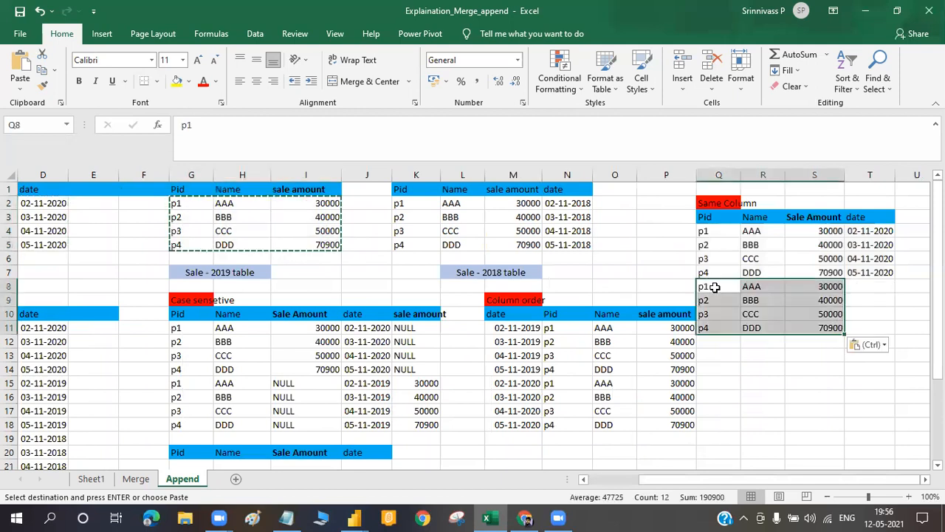
- Fill the missing dates of the appended 2019 rows in the Same Column result, T8:T11, with NULL
click(873, 280)
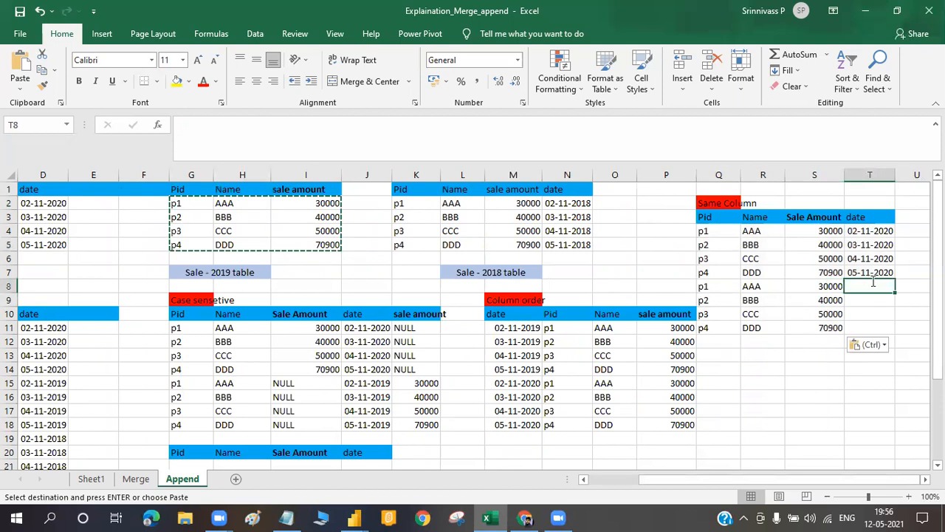
text(NULL)
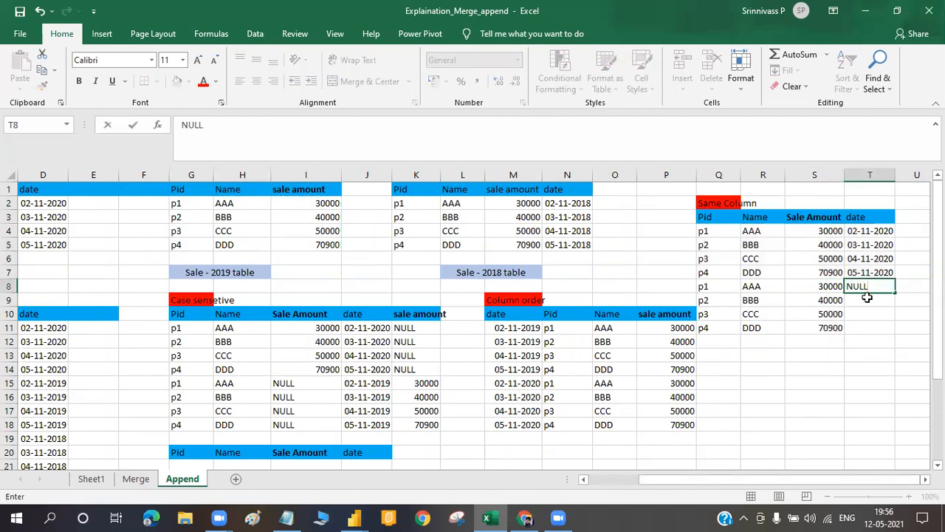
key(Return)
click(870, 286)
key(shift+Down)
key(shift+Down)
key(shift+Down)
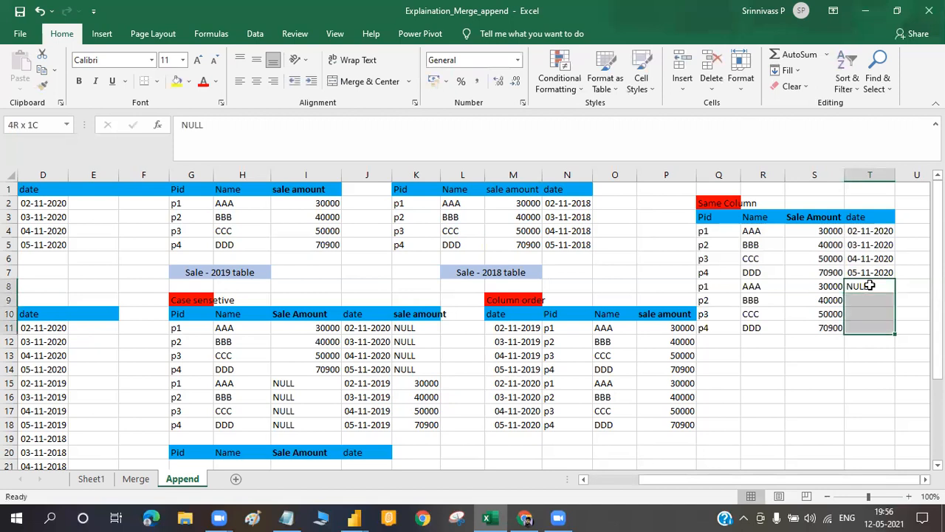
key(ctrl+d)
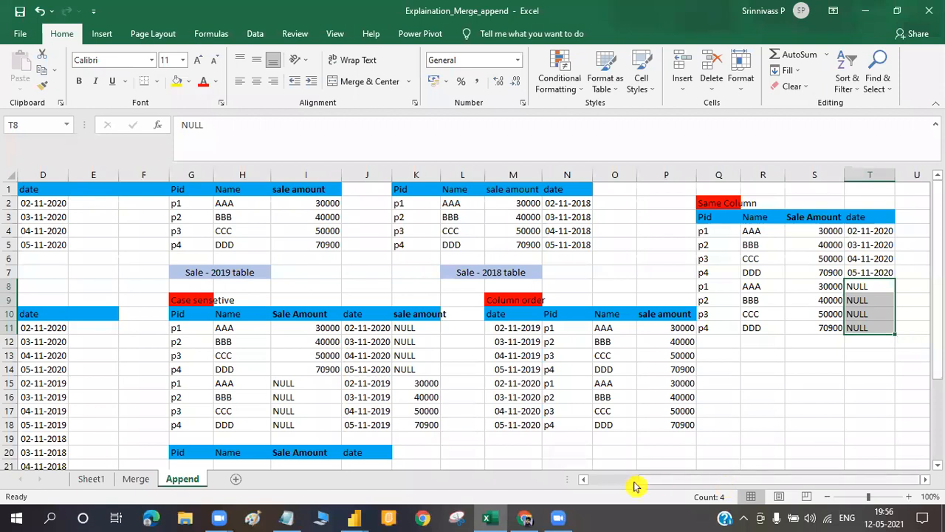
- Review the three source sales tables against the stacked 2020 and 2019 rows in the Normal result
scroll(243, 397, left, 3)
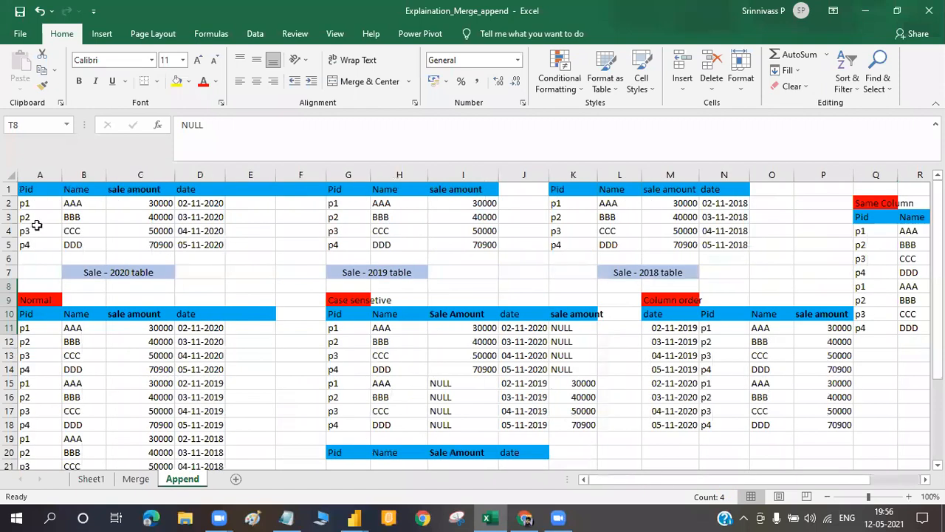
drag(23, 208, 729, 244)
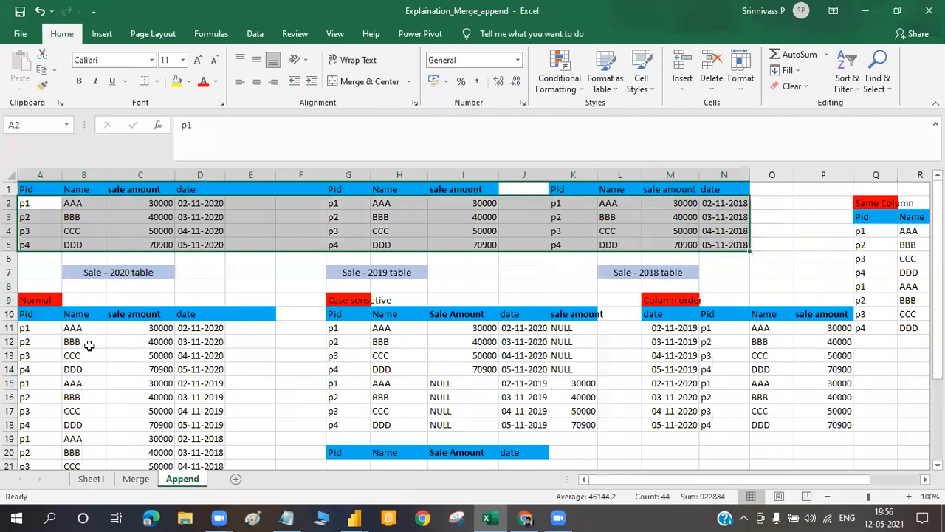
drag(25, 328, 205, 381)
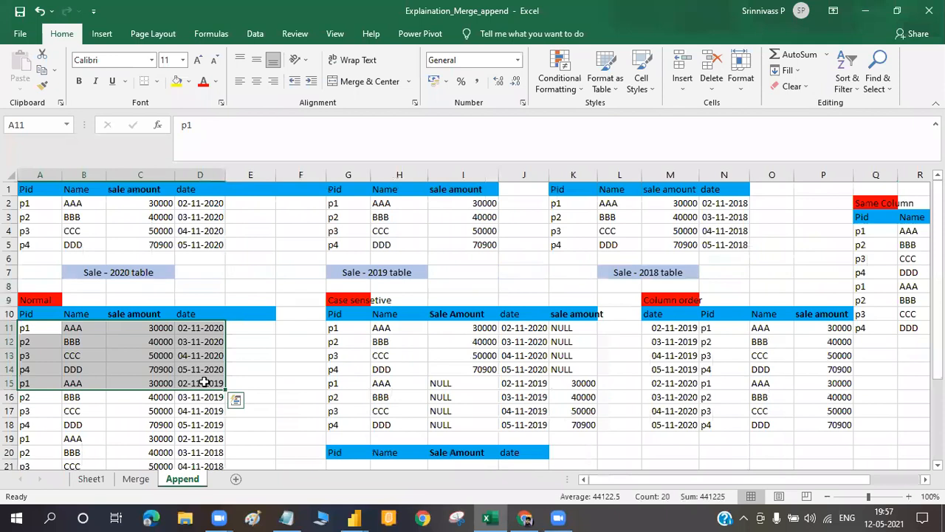
drag(25, 203, 226, 244)
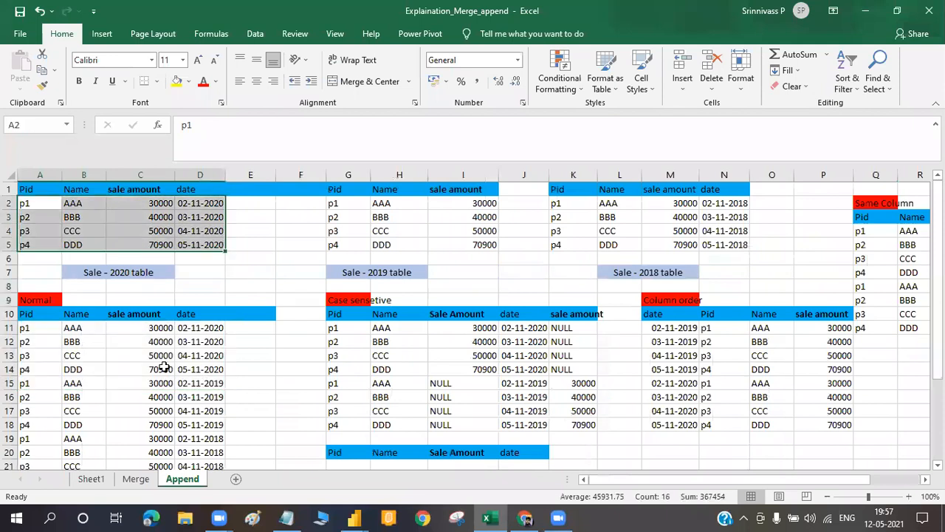
drag(26, 328, 206, 363)
drag(25, 383, 212, 429)
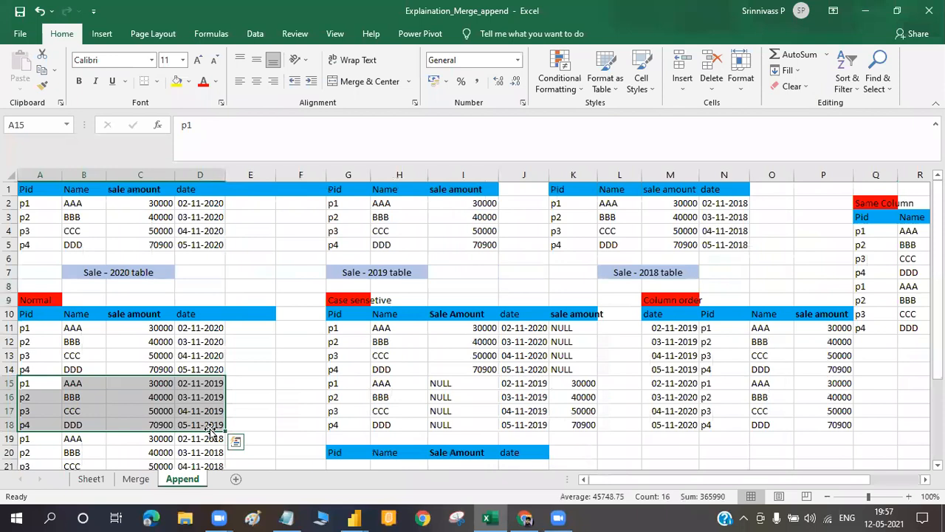
drag(25, 205, 189, 257)
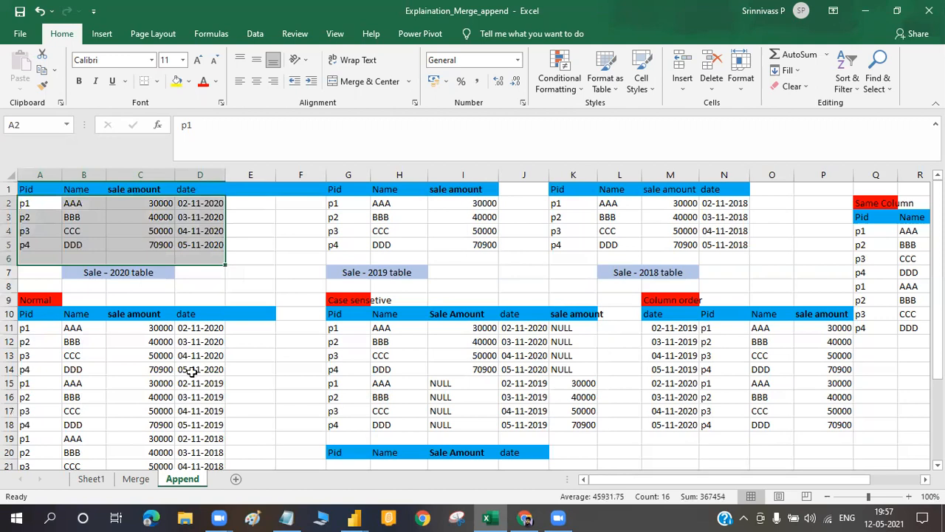
- Compare the 2019 and 2018 source tables with the Normal result's rows, and examine the Case sensetive and Column order headers
click(347, 203)
drag(462, 232, 467, 244)
drag(27, 380, 186, 427)
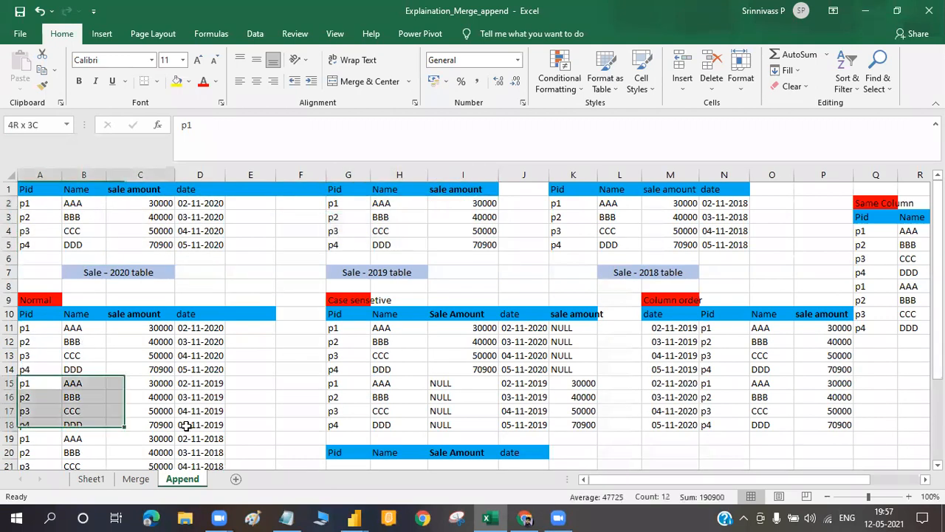
drag(559, 205, 726, 241)
drag(49, 420, 195, 470)
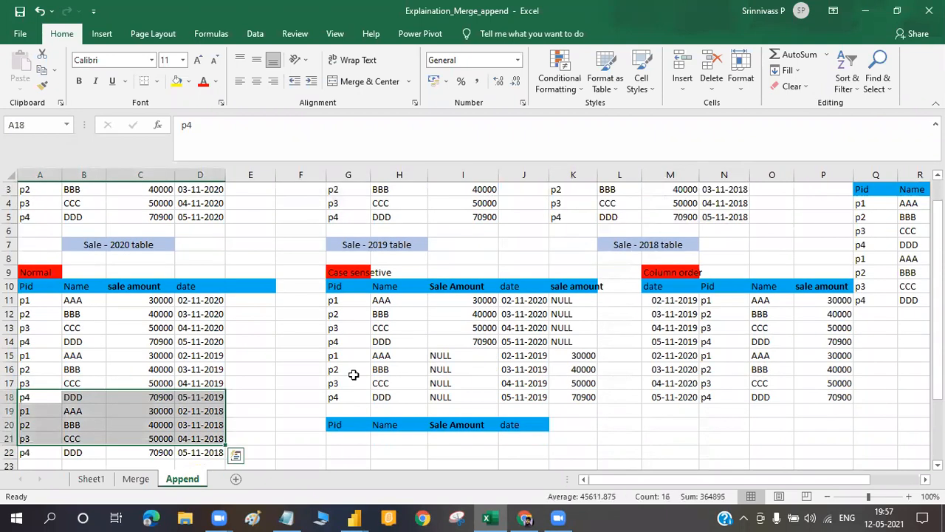
click(354, 375)
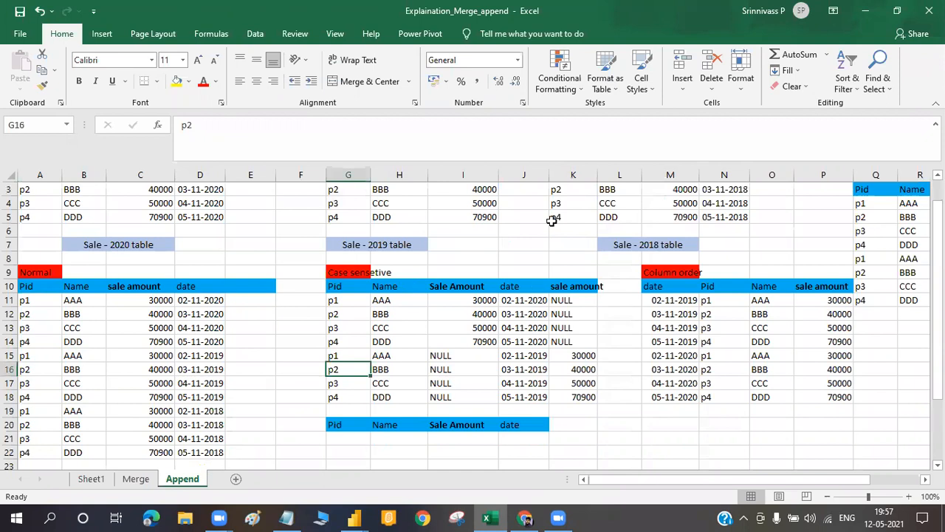
scroll(402, 297, up, 1)
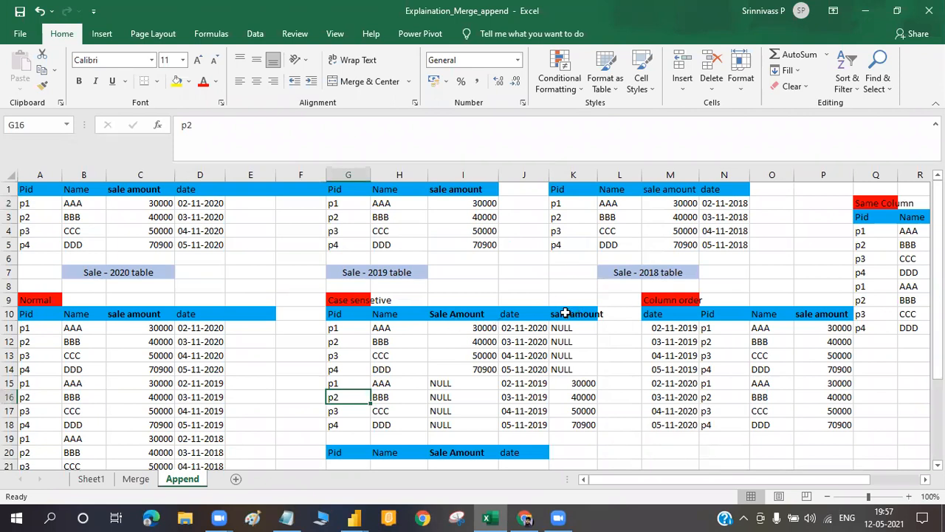
click(451, 316)
click(563, 315)
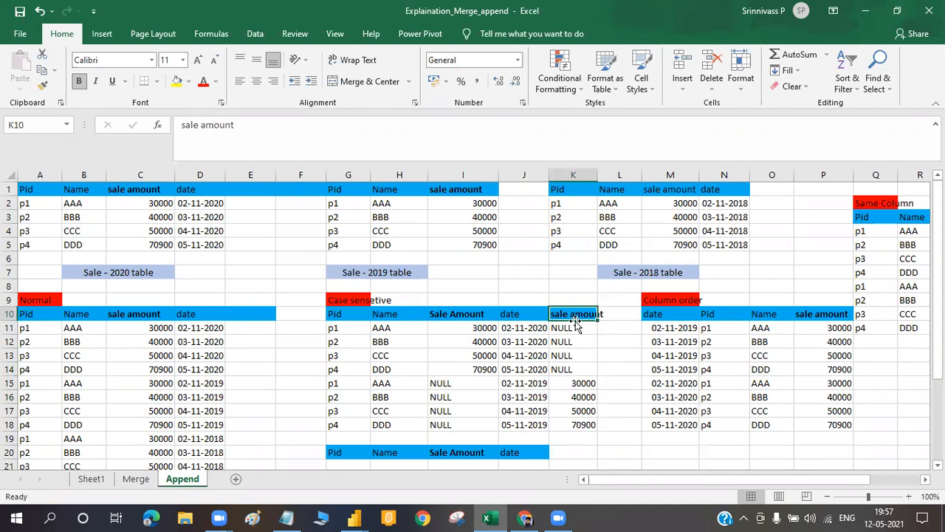
click(692, 317)
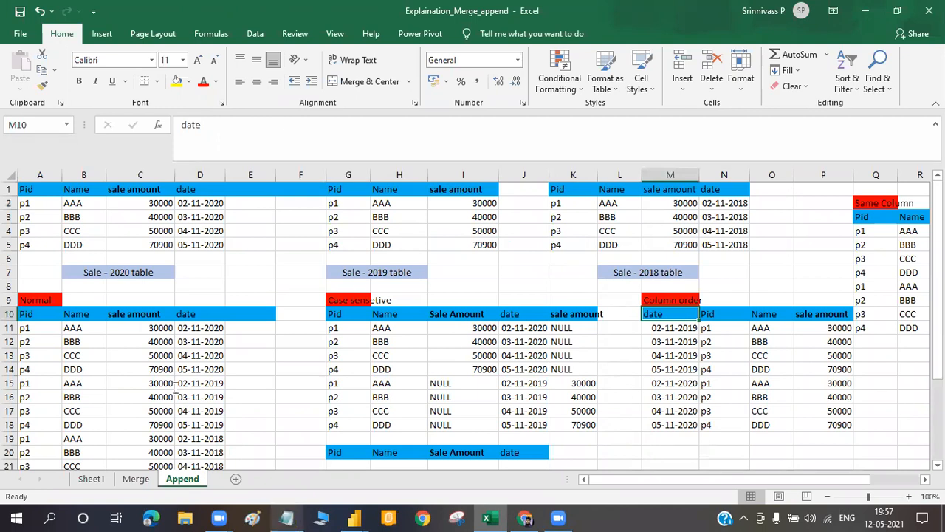
- Switch to the Notepad notes and start item 3 of the Append list
click(286, 519)
text(3)
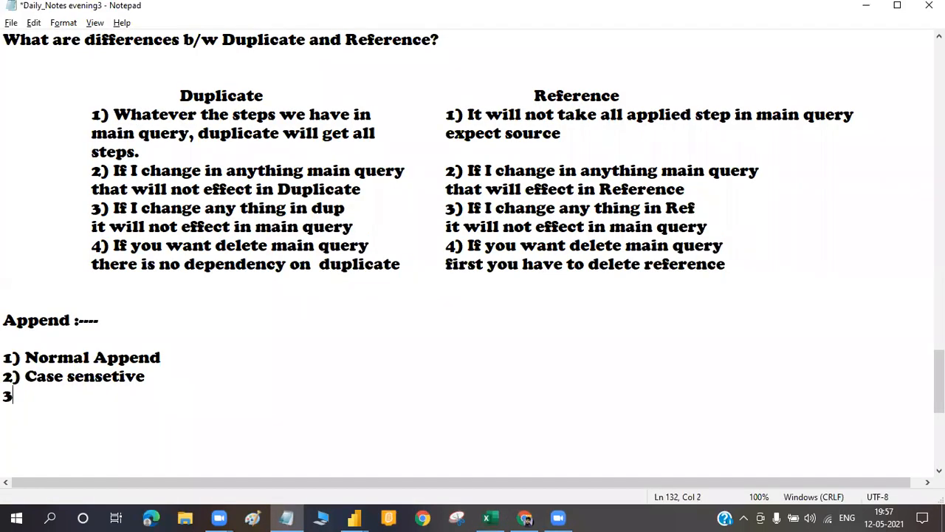
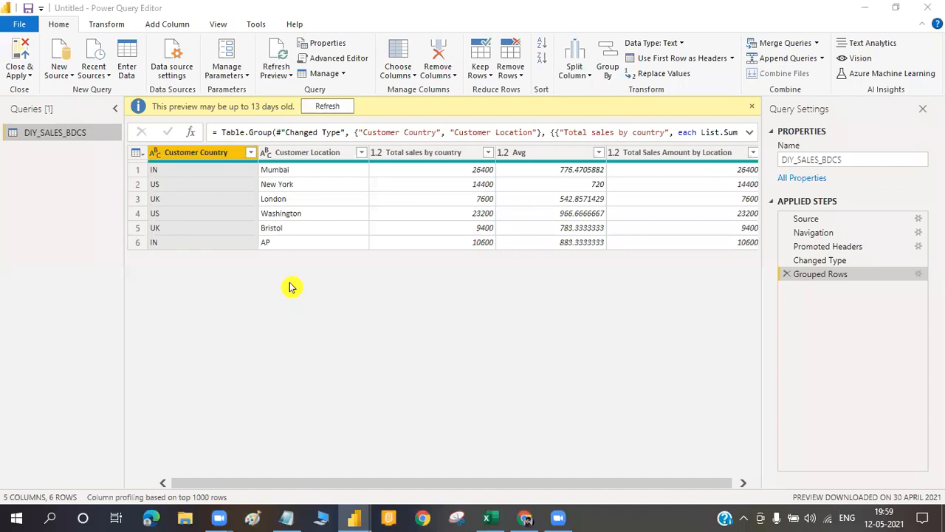
- Create a manually entered table named Sale 2020 from the copied 2020 data with Pid, Name, sale amount and date columns
click(128, 59)
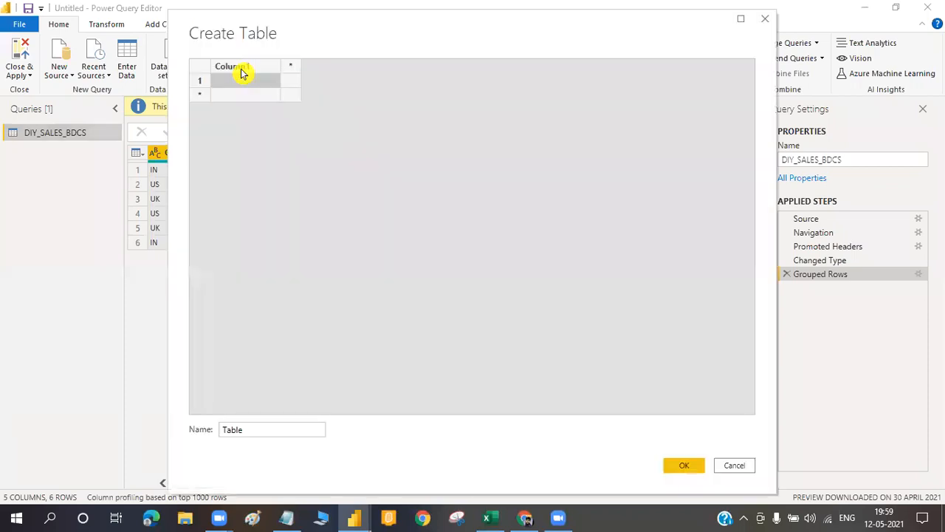
key(ctrl+v)
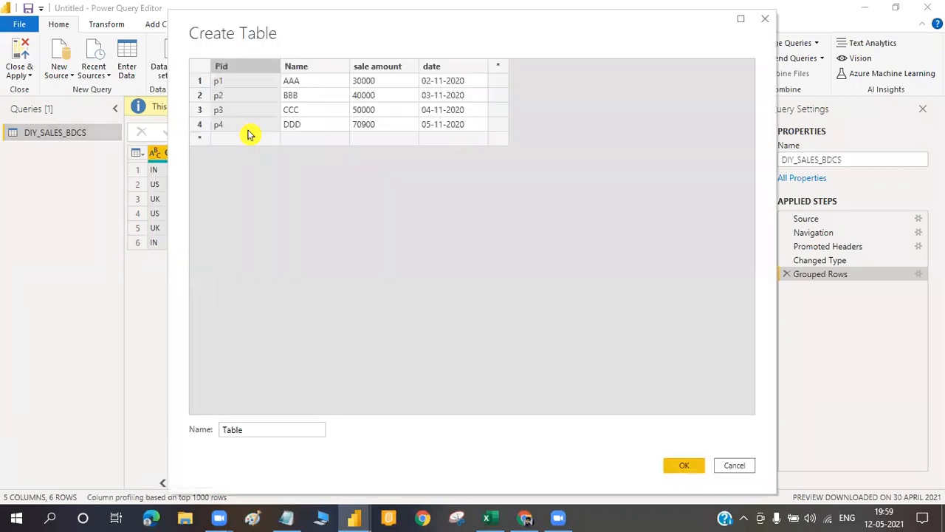
click(247, 435)
key(BackSpace)
key(BackSpace)
key(BackSpace)
key(BackSpace)
key(BackSpace)
text(Sale 2020)
click(683, 470)
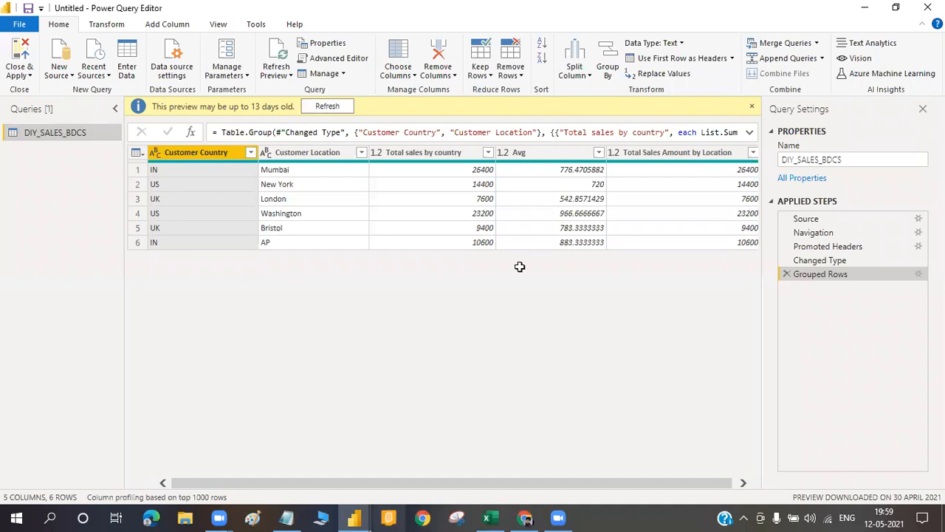
- Copy the Sale - 2019 table G1:I5 from the Excel sheet into a new manually entered table in Power Query Editor
key(alt+Tab)
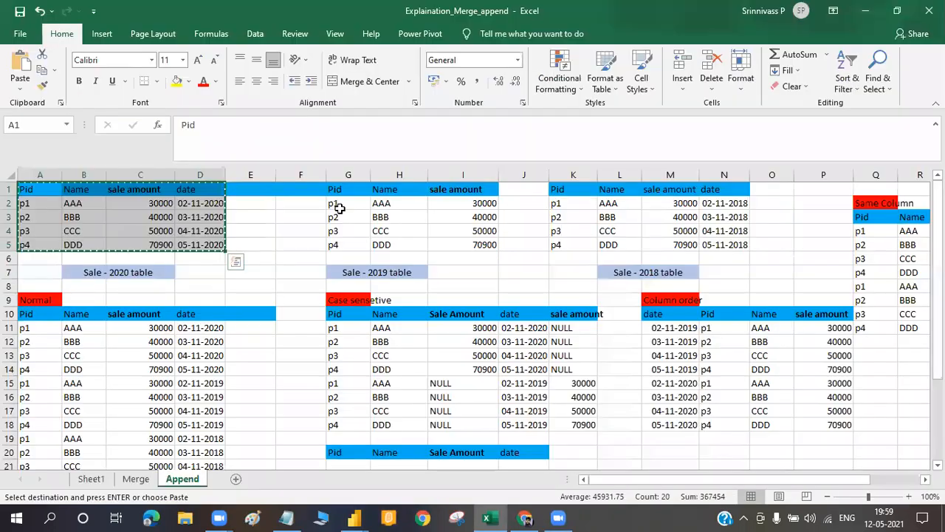
click(413, 215)
drag(333, 189, 460, 245)
key(ctrl+c)
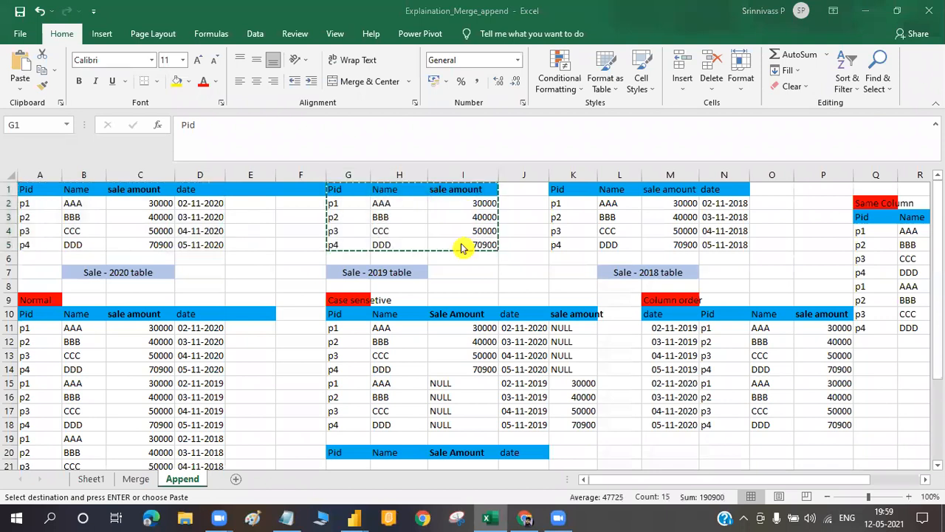
key(alt+Tab)
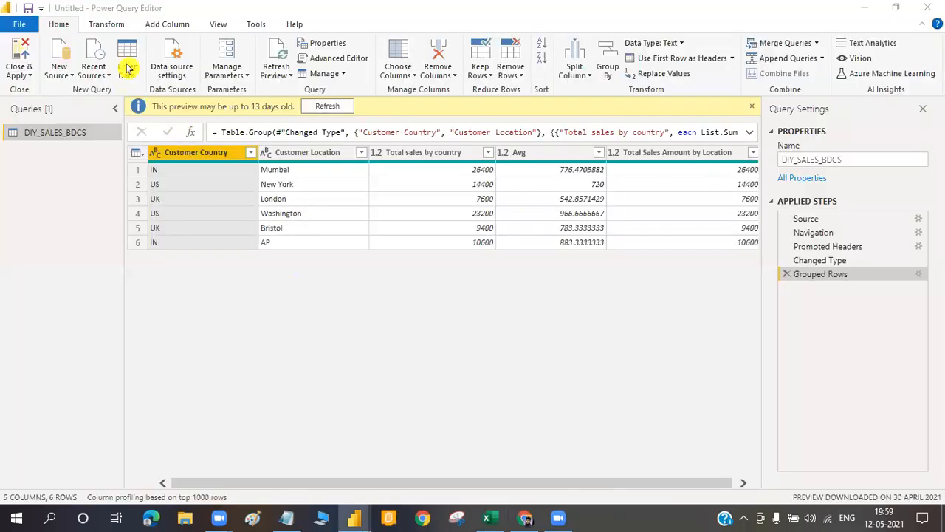
click(127, 68)
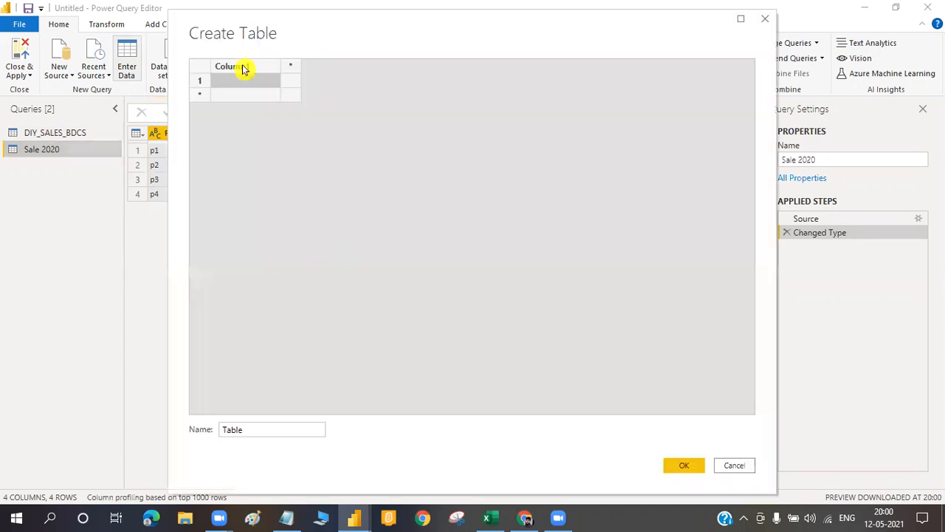
key(ctrl+v)
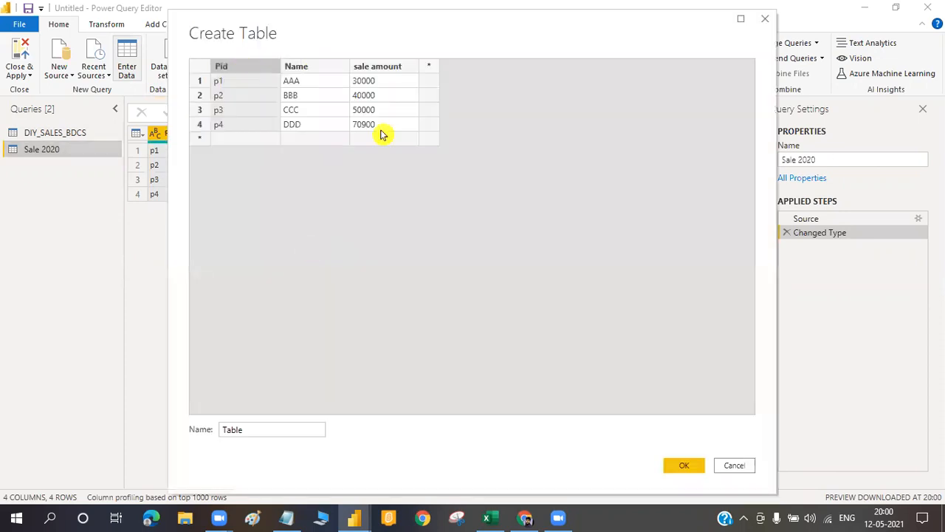
- Add a Date column to the new table and fill it with the 2019 dates from M11:M14 of the Excel sheet
click(432, 71)
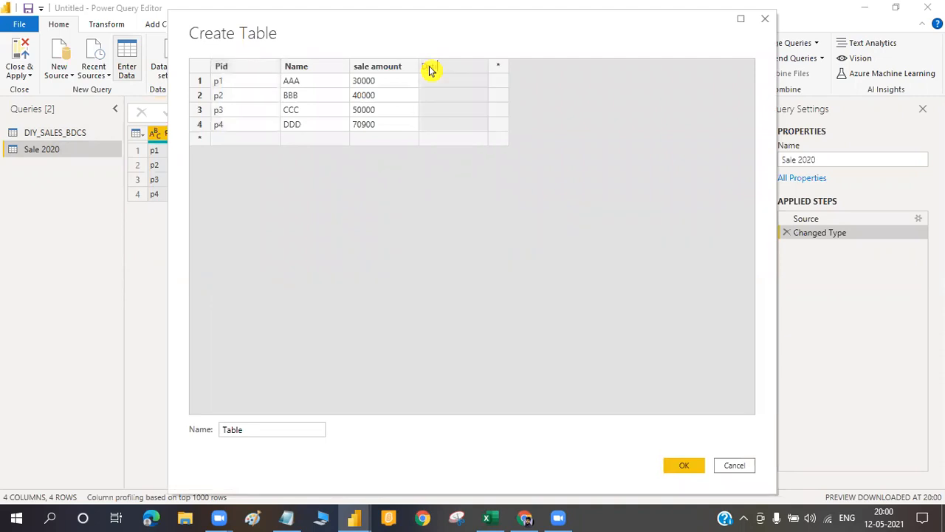
text(Date)
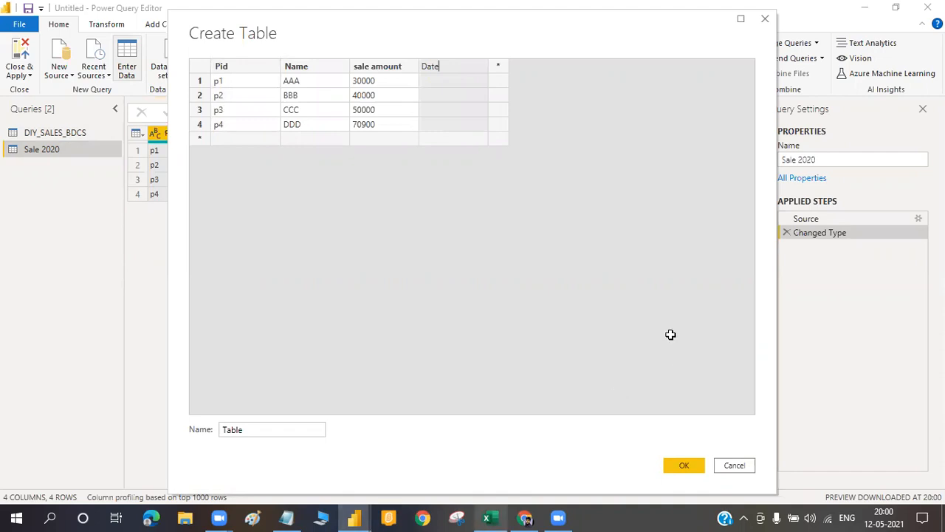
key(alt+Tab)
drag(670, 327, 674, 371)
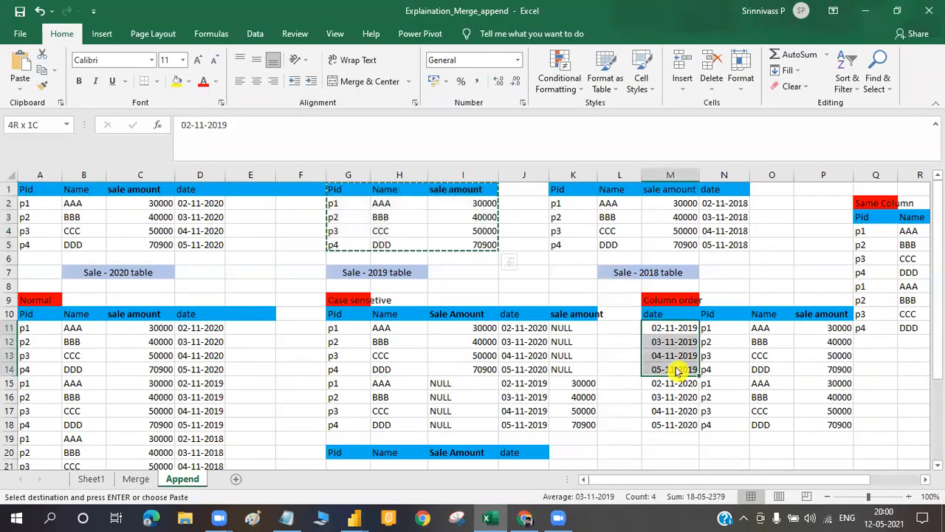
key(ctrl+c)
key(alt+Tab)
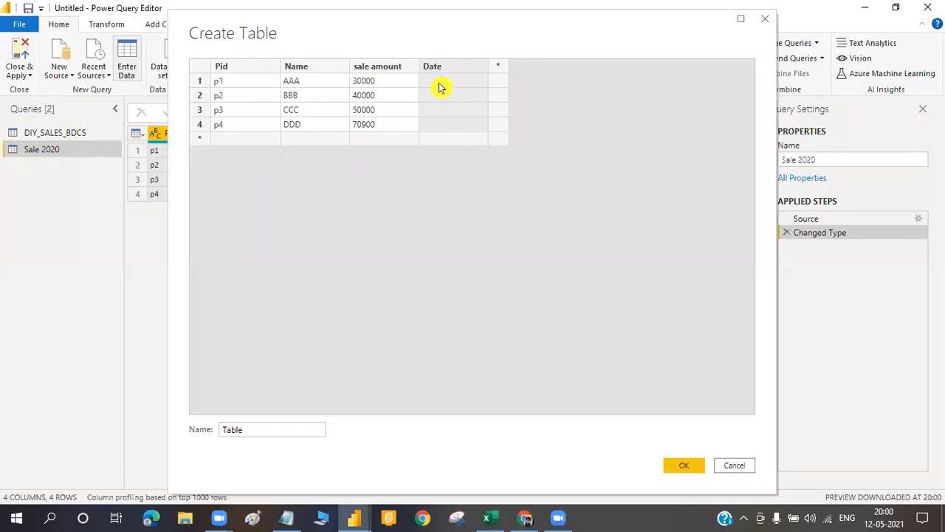
click(438, 86)
key(ctrl+v)
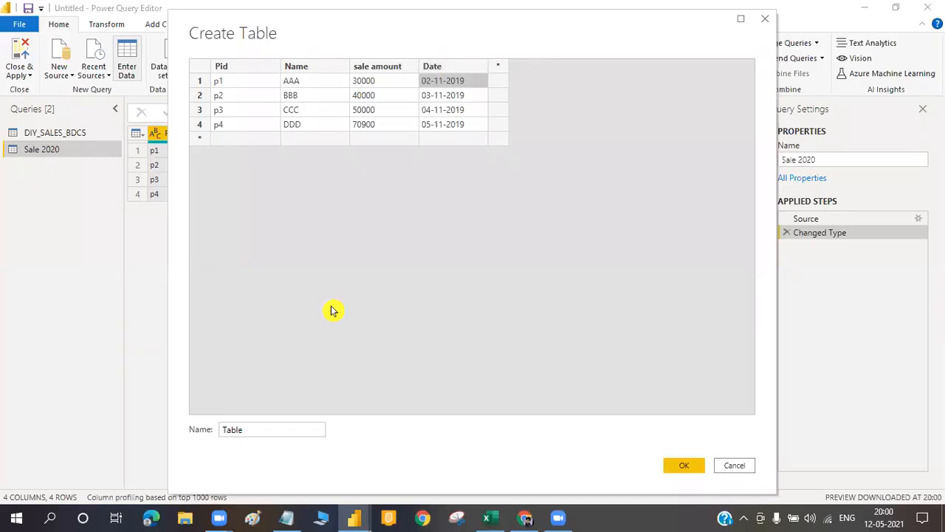
- Name the new table Sale 2019 and create it
click(251, 433)
text(Sale )
text(2)
text(019)
click(675, 469)
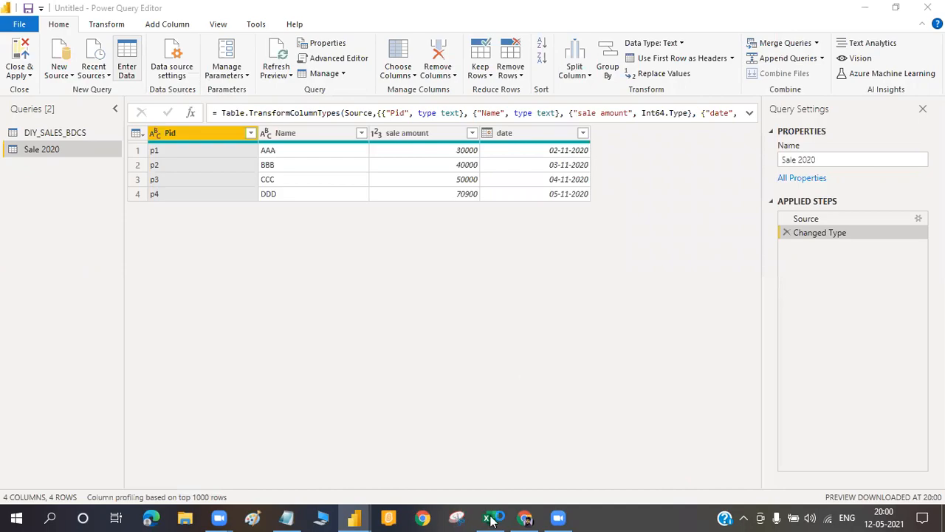
- Switch to the Excel sheet and copy the Sale - 2018 table K1:N5 with its headers
key(alt+Tab)
click(555, 190)
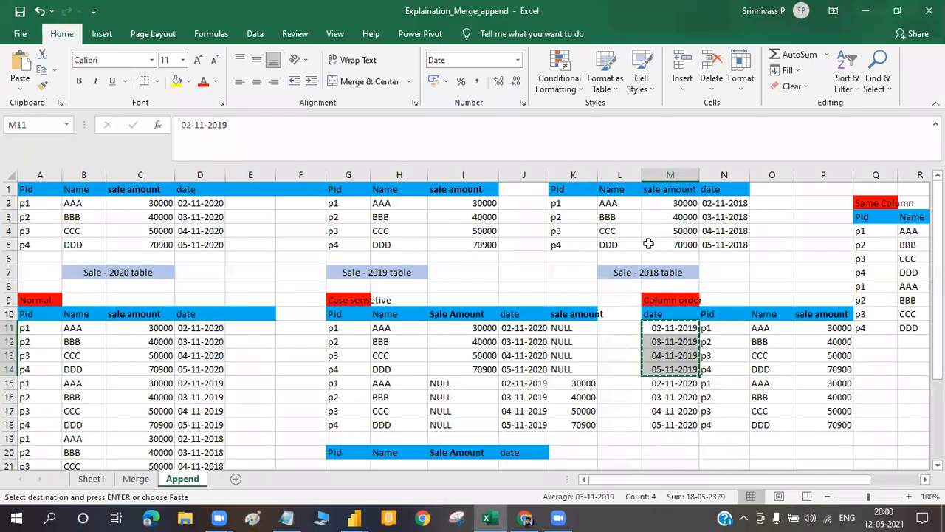
shift+click(721, 248)
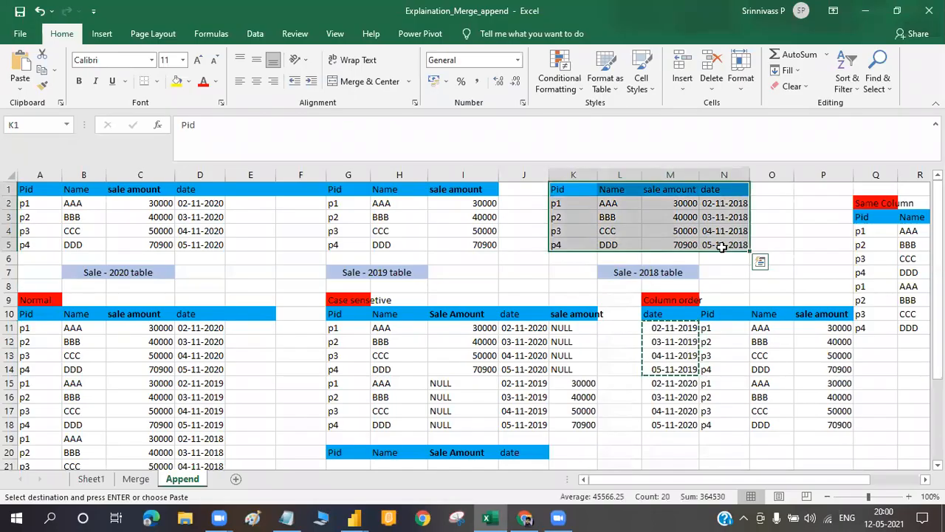
key(alt+Tab)
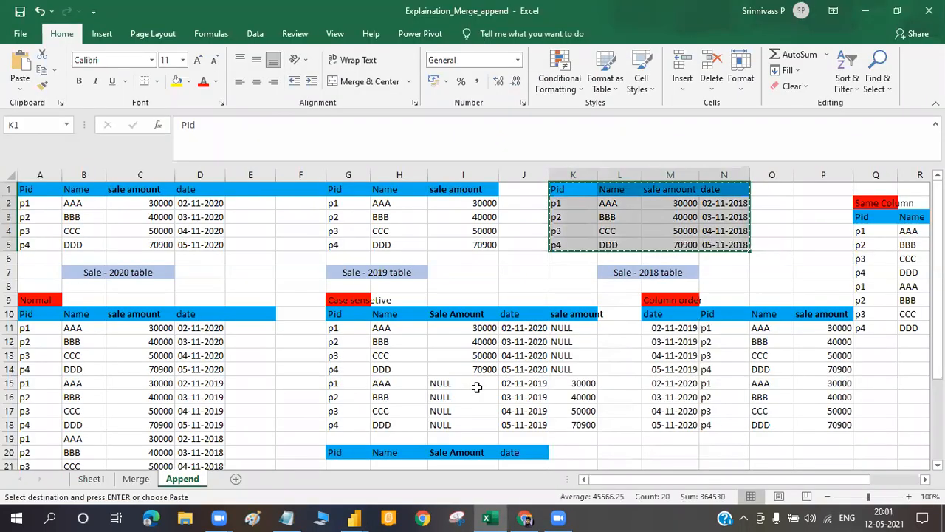
drag(51, 322, 217, 432)
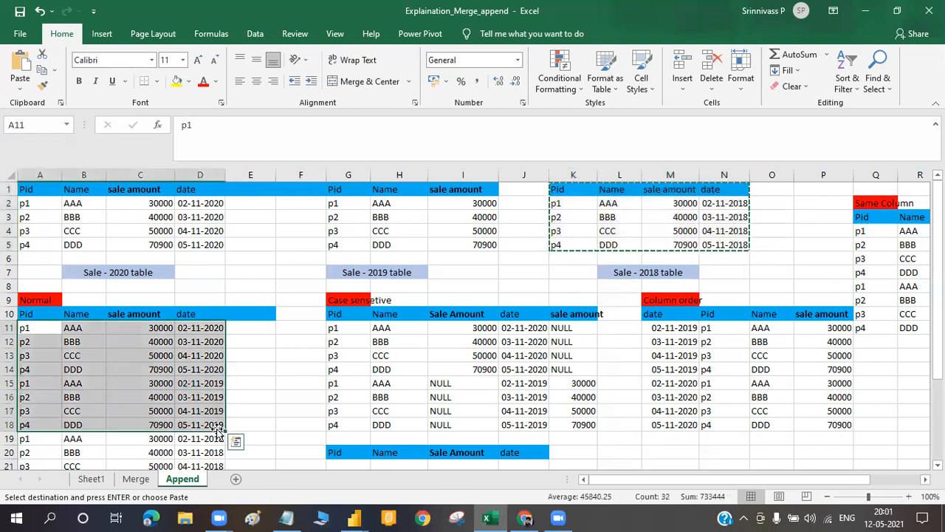
click(218, 433)
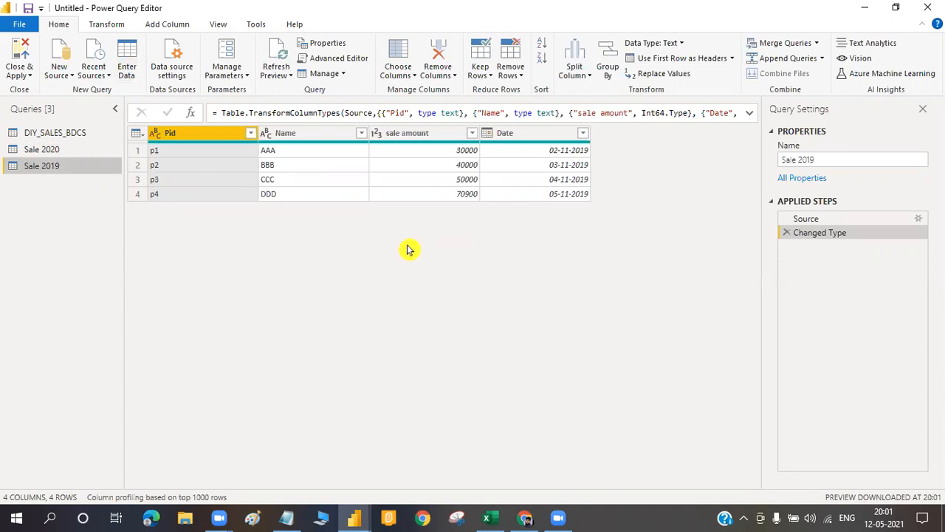
- Create a manually entered table named Sale 2018 from the copied 2018 data with Pid, Name, sale amount and date columns
click(128, 56)
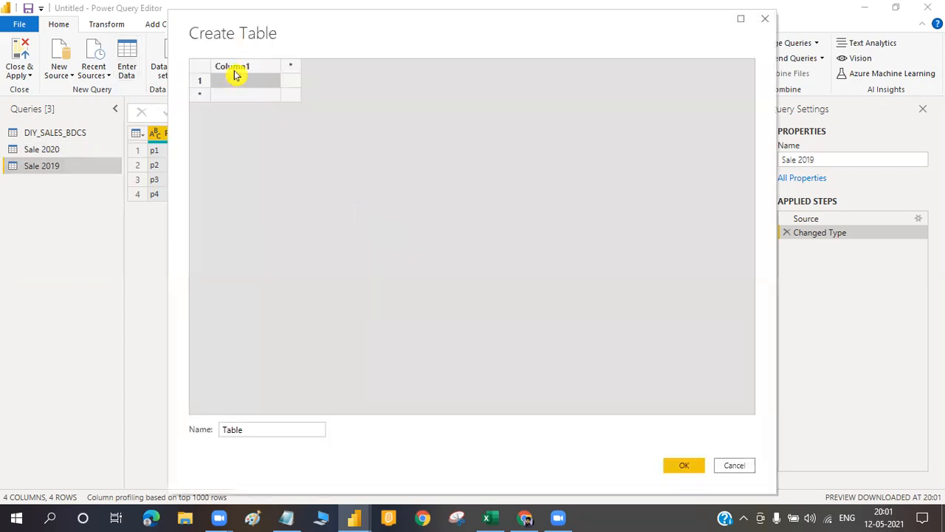
key(ctrl+v)
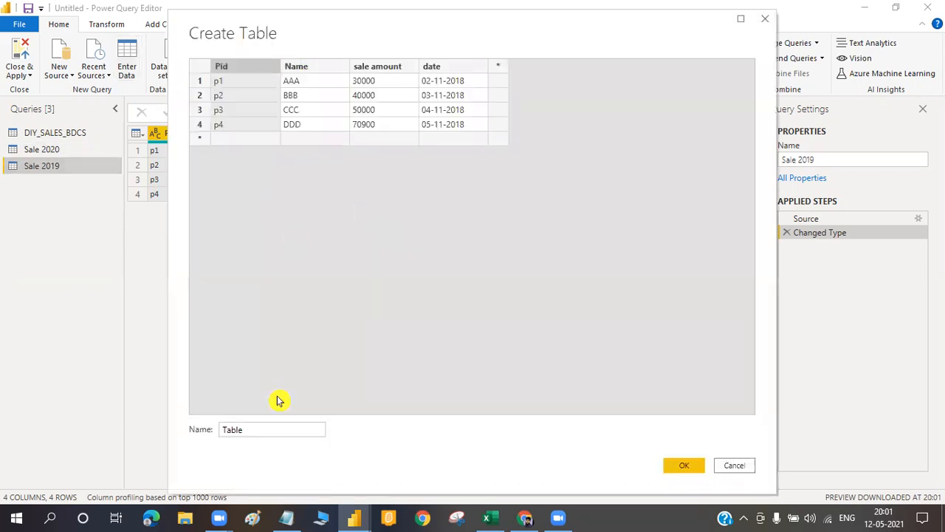
click(251, 433)
key(BackSpace)
key(BackSpace)
key(BackSpace)
key(BackSpace)
key(BackSpace)
text(Sale 2018)
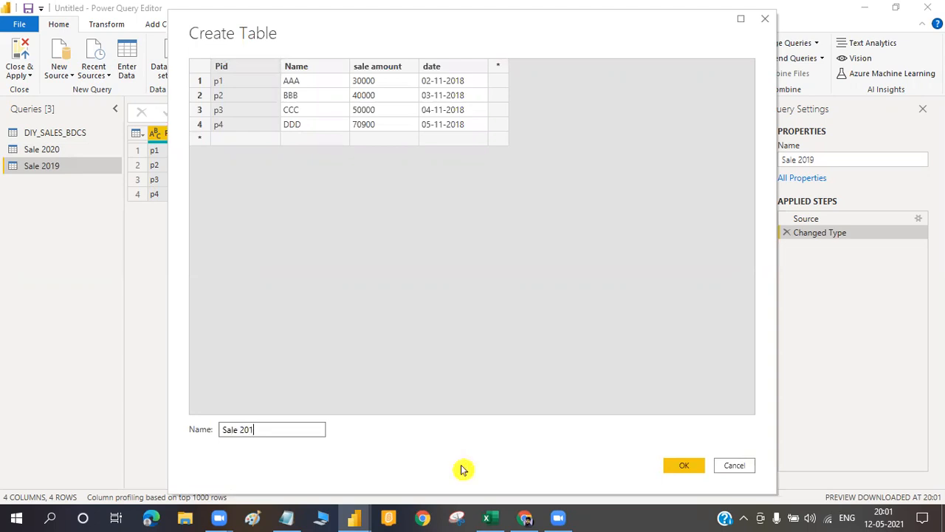
click(685, 465)
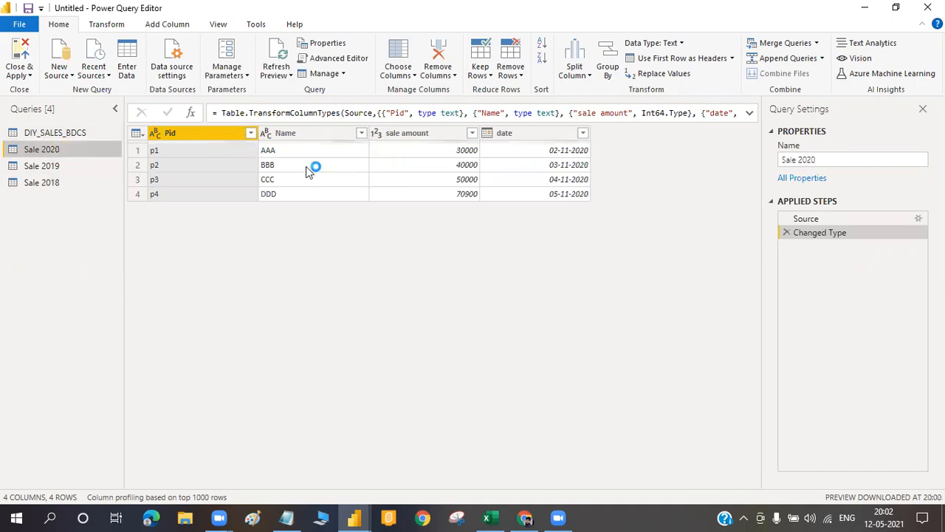
- Start appending queries as a new query with Sale 2020 as the first table
click(59, 169)
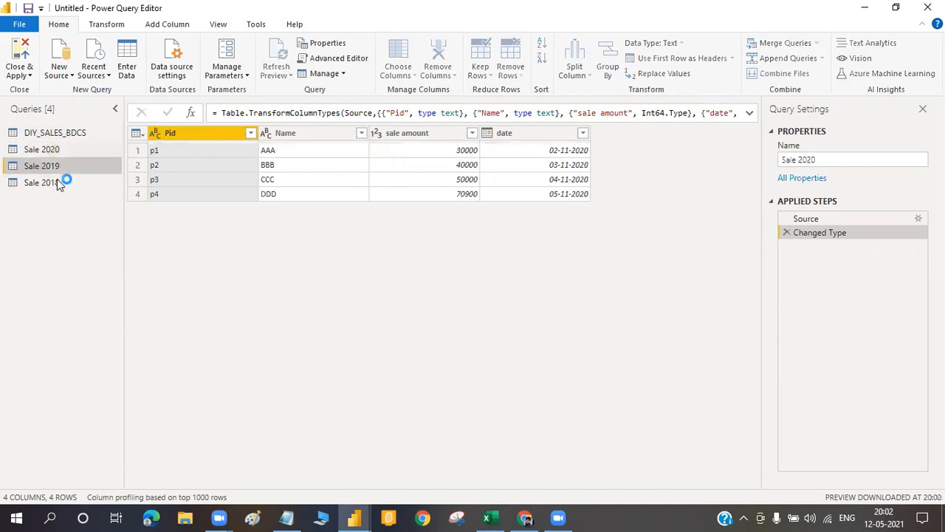
click(59, 183)
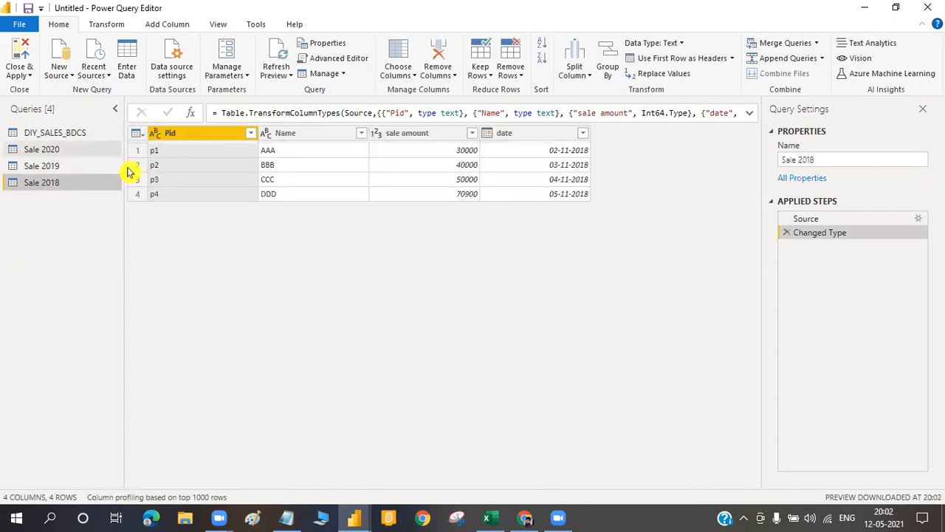
click(62, 150)
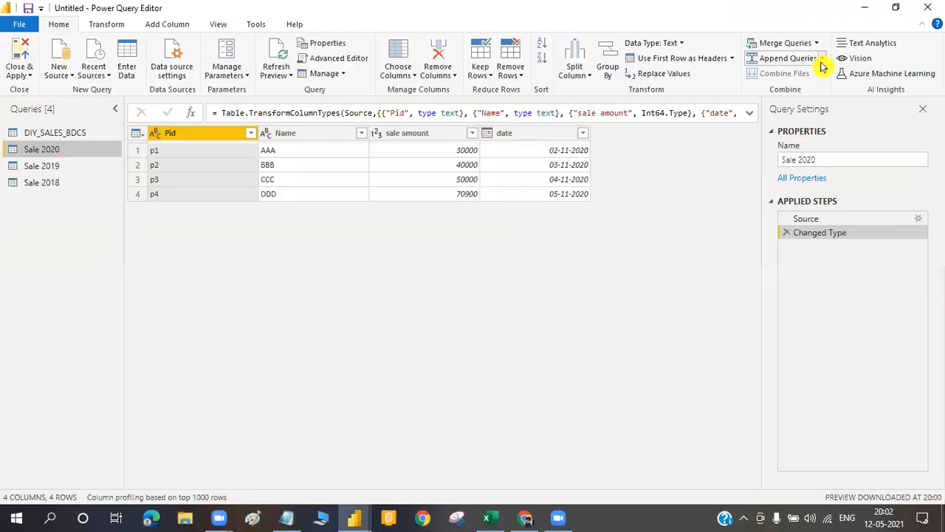
click(822, 59)
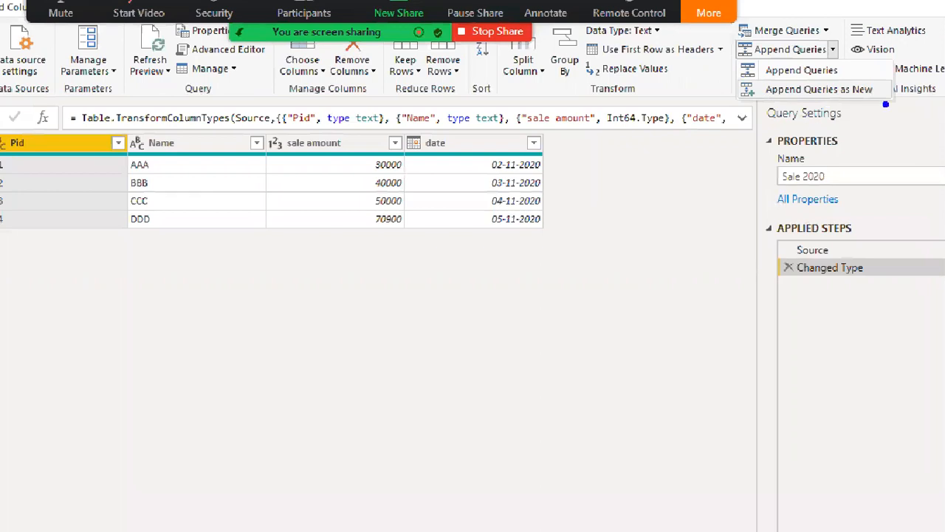
click(833, 51)
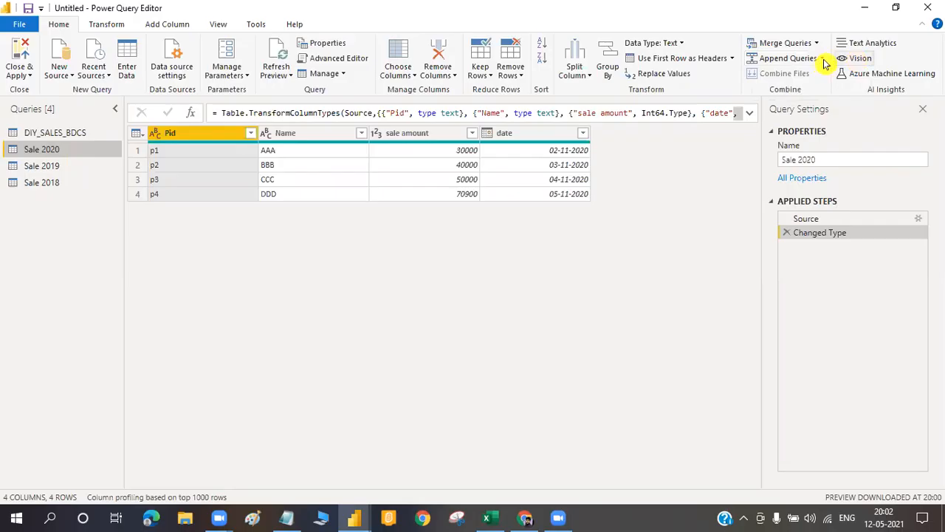
click(823, 60)
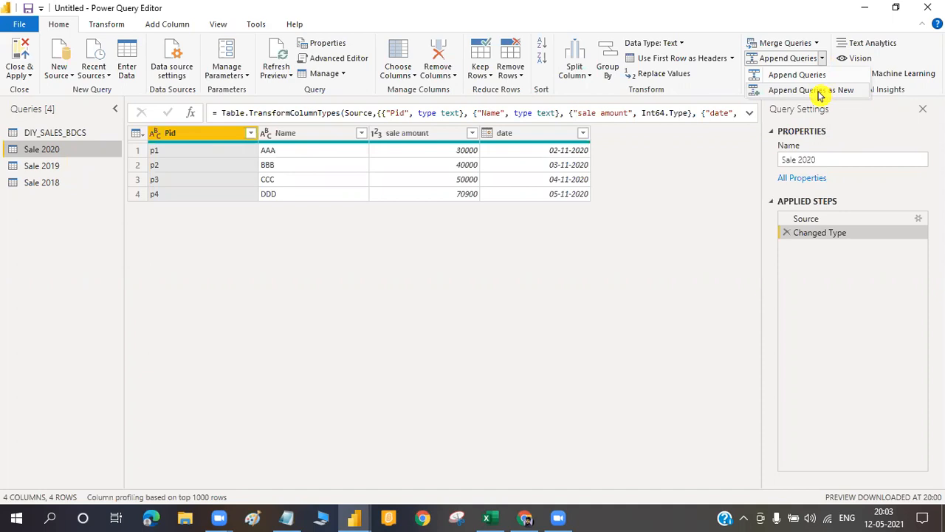
click(820, 91)
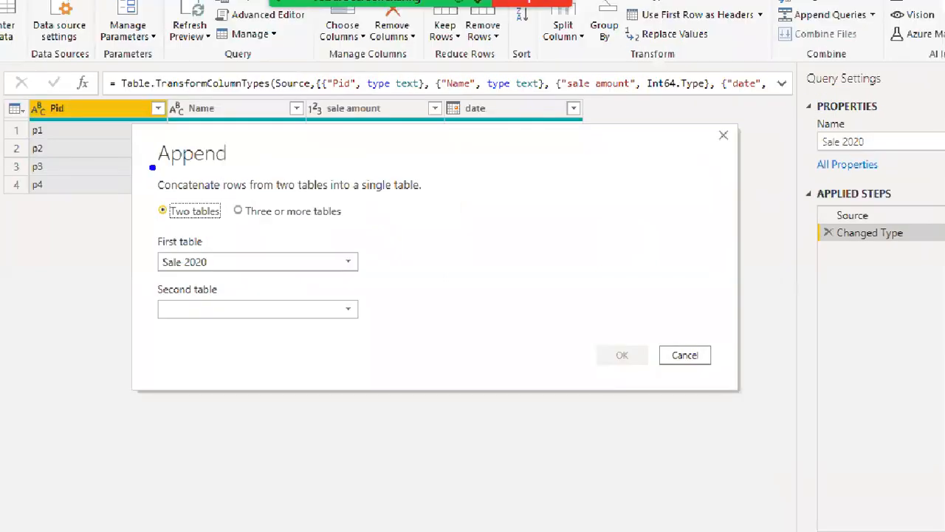
mouse_move(152, 167)
mouse_down()
mouse_move(347, 205)
mouse_move(448, 206)
mouse_up()
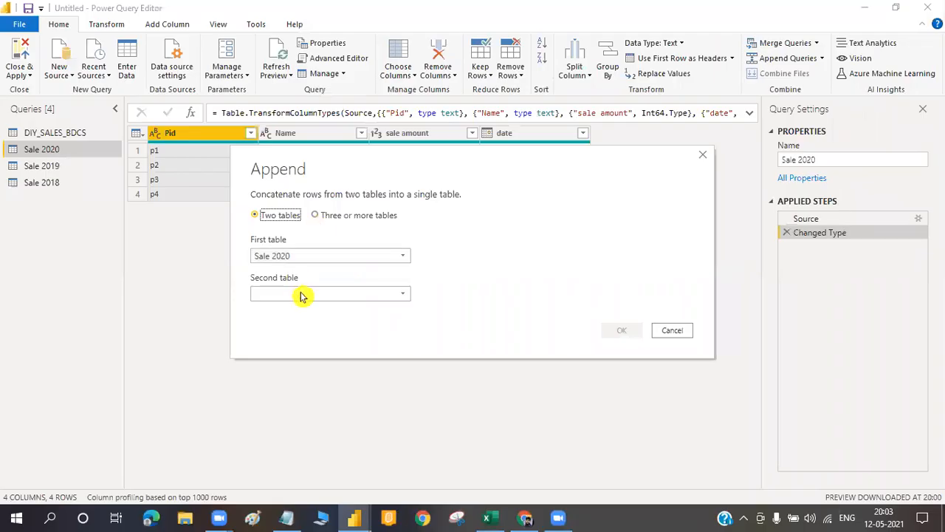
- Choose Sale 2019 as the second table, extend the append to three or more tables with Sale 2018, and create the combined query
click(302, 293)
click(282, 339)
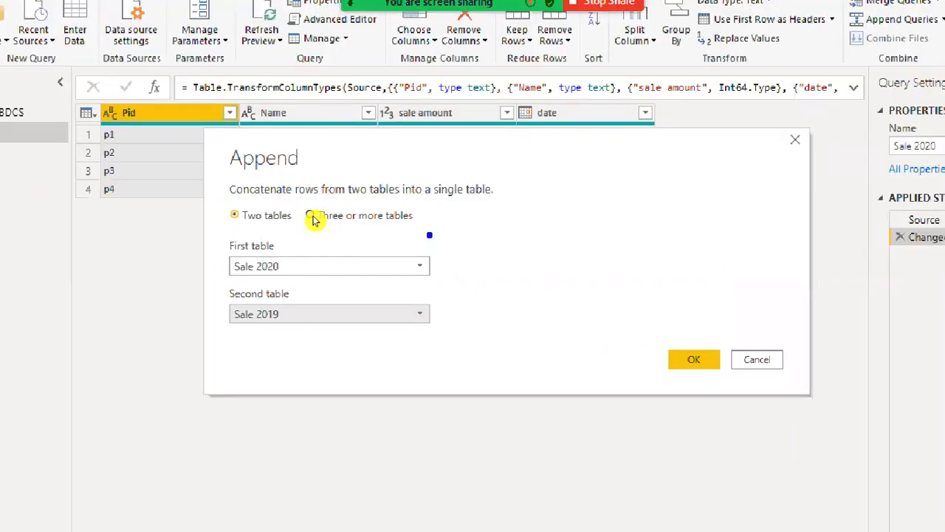
click(313, 220)
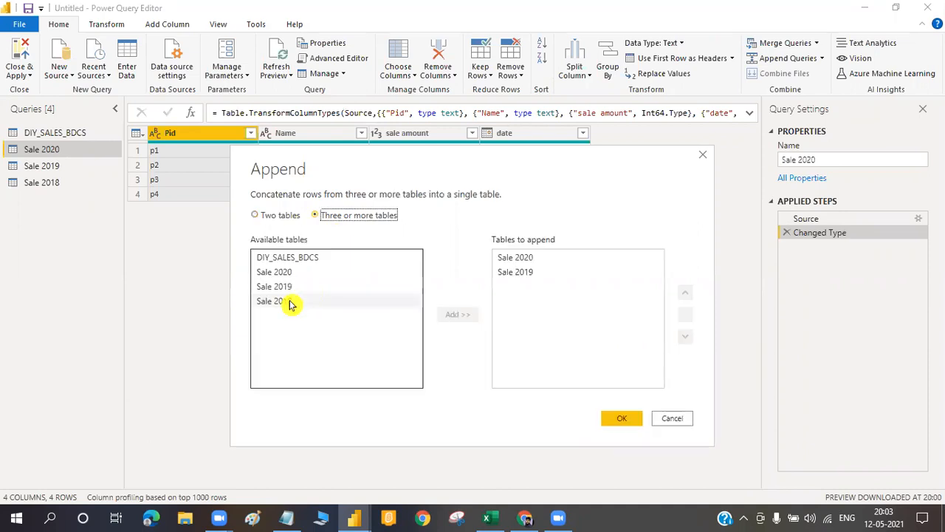
click(458, 320)
click(621, 418)
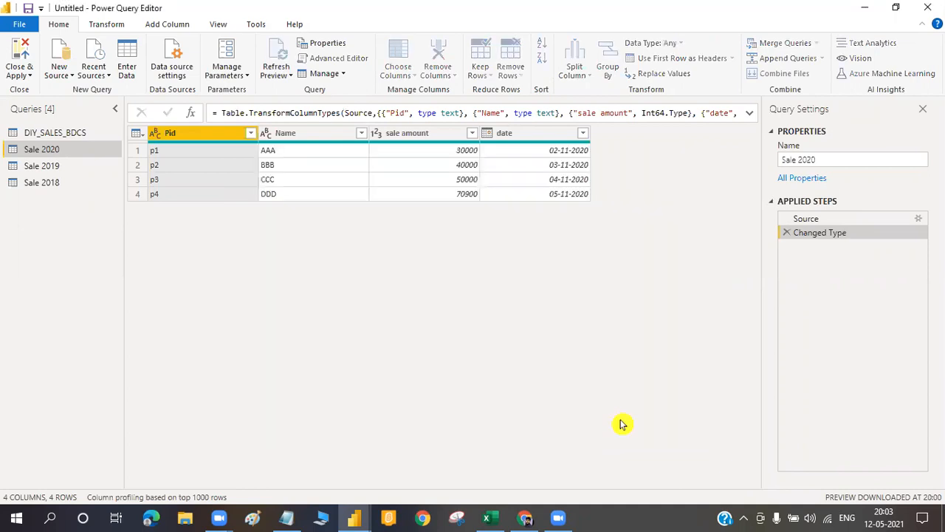
- Rename the new appended query to Normal Append
click(836, 158)
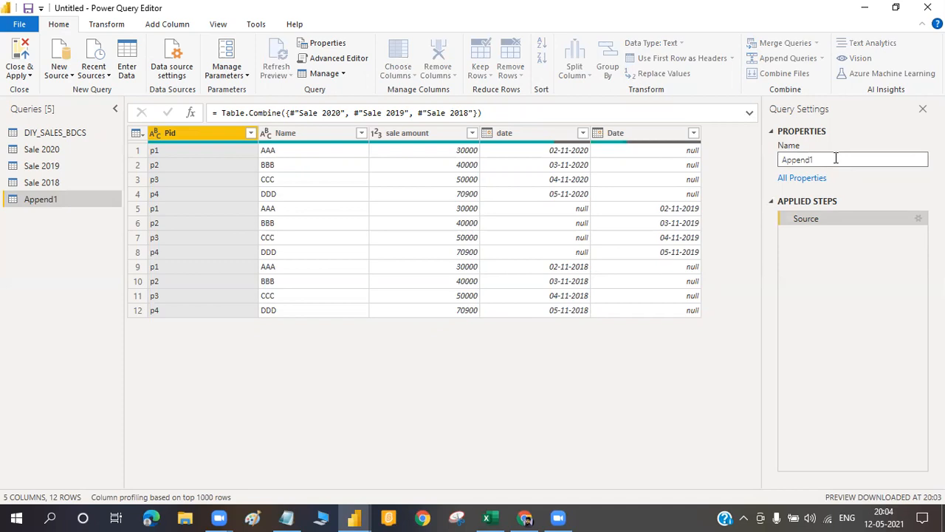
key(BackSpace)
key(BackSpace)
key(BackSpace)
key(BackSpace)
key(BackSpace)
key(BackSpace)
key(BackSpace)
click(795, 158)
text(No)
key(BackSpace)
text(ormal Append)
key(Return)
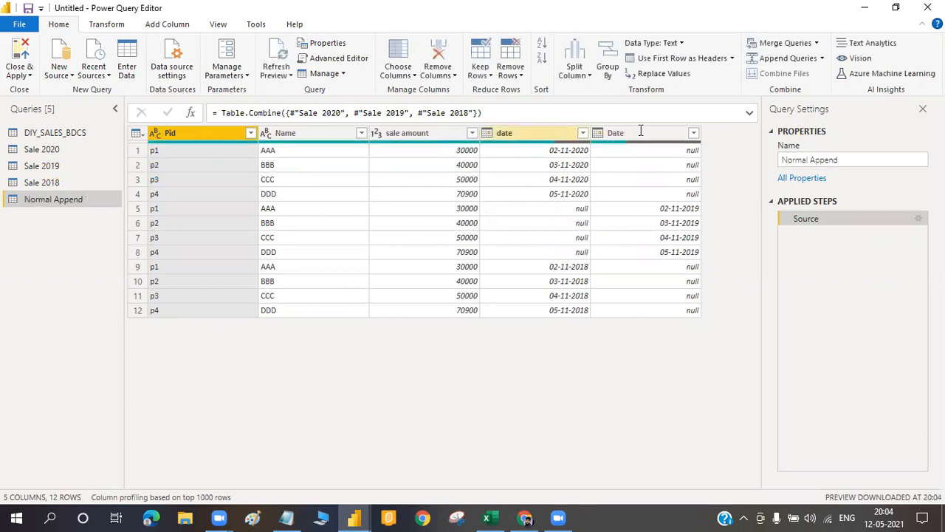
double_click(614, 132)
click(613, 132)
key(BackSpace)
text(D)
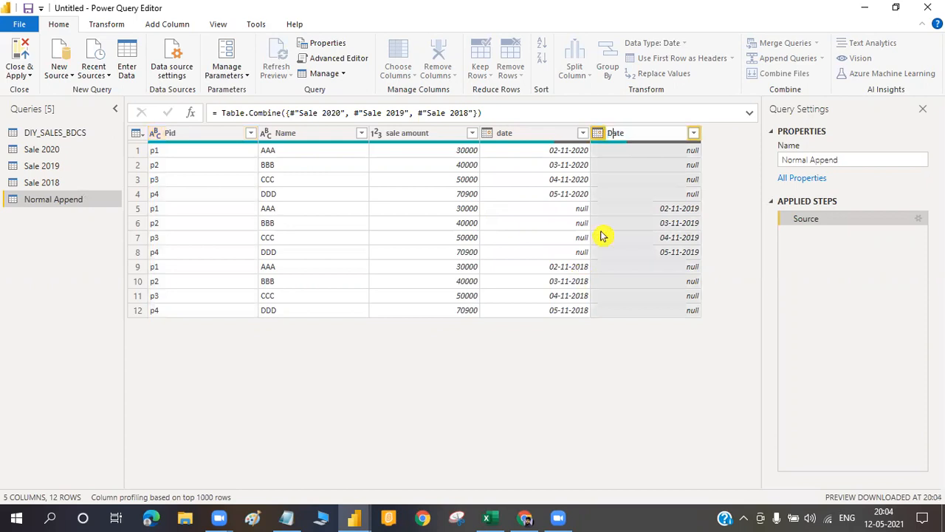
- Rename the Date column in the Sale 2019 query to date and check the Normal Append query
click(48, 166)
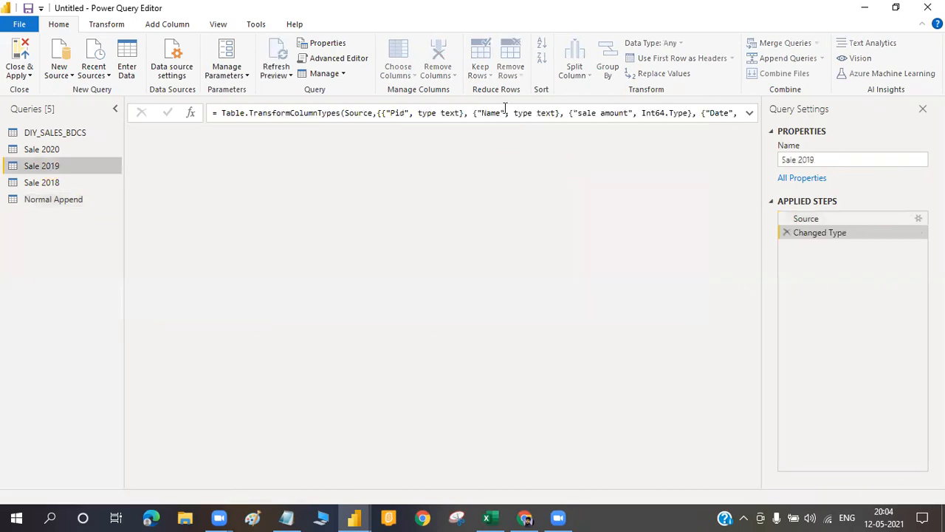
click(507, 137)
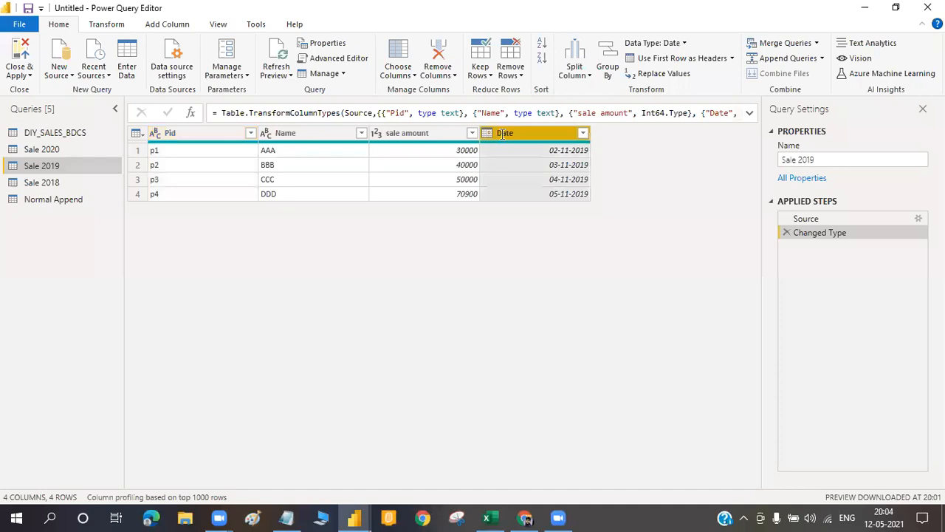
double_click(504, 135)
text(Sale)
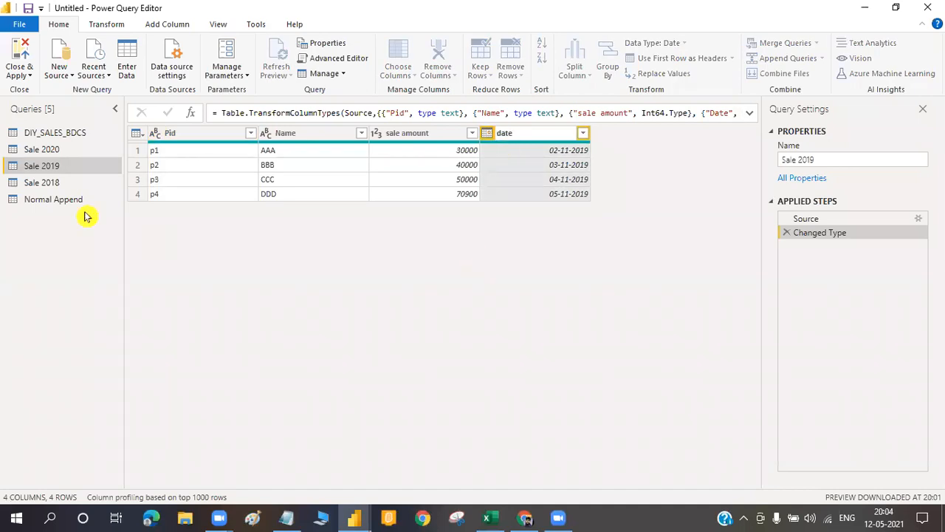
click(66, 197)
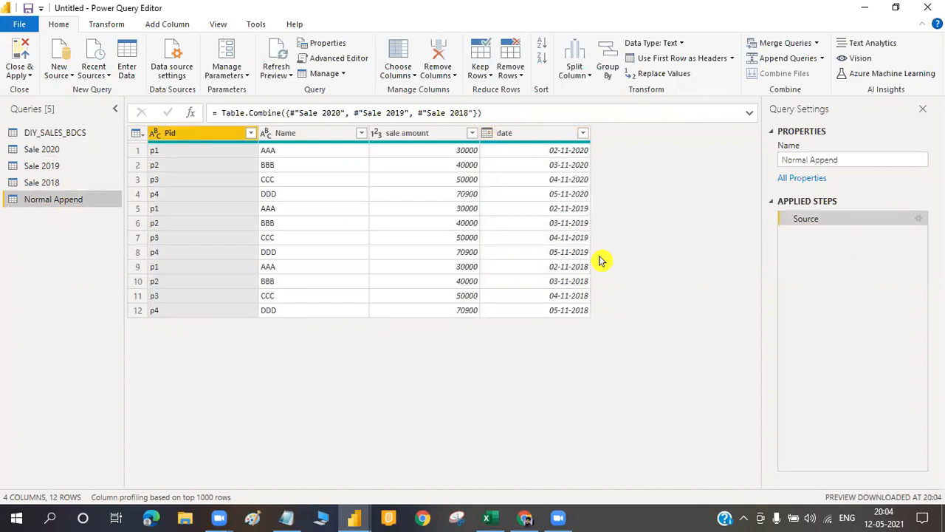
- Try to delete the Sale 2018 query while Normal Append still references it
click(58, 188)
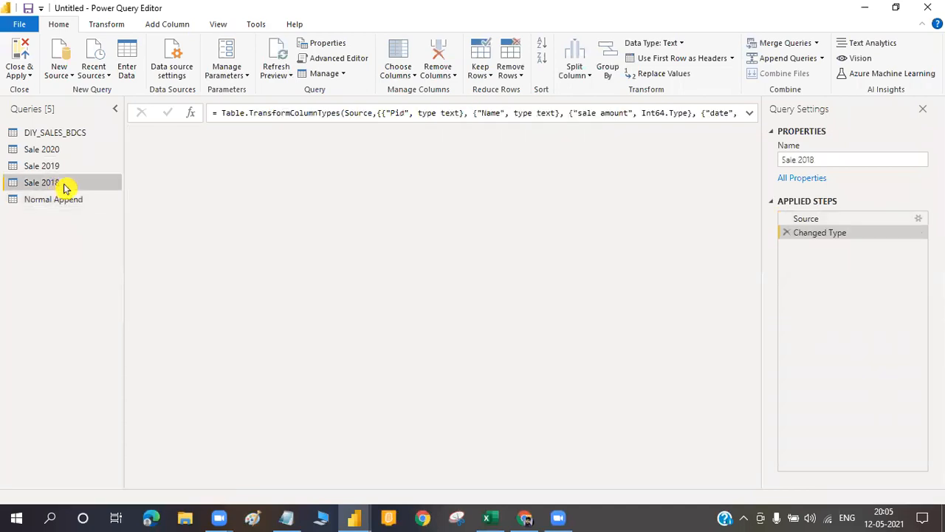
right_click(65, 188)
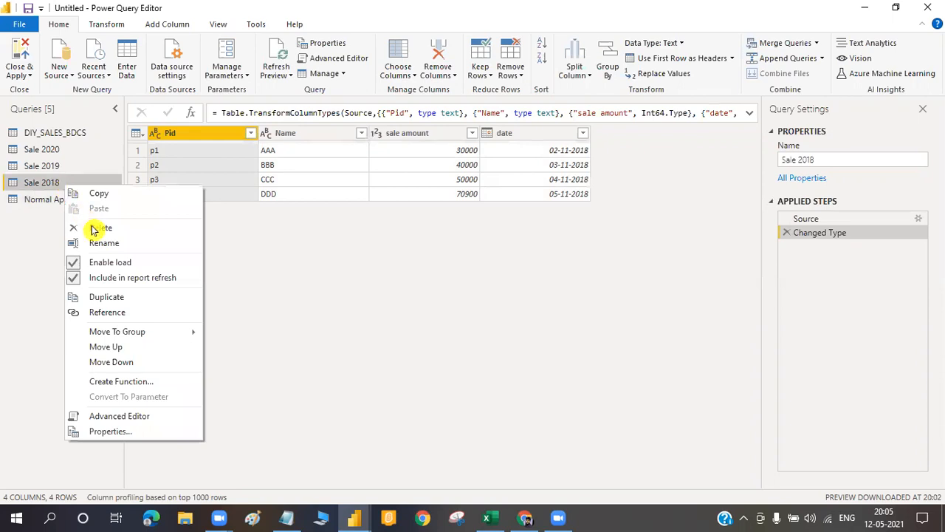
click(48, 201)
click(48, 201)
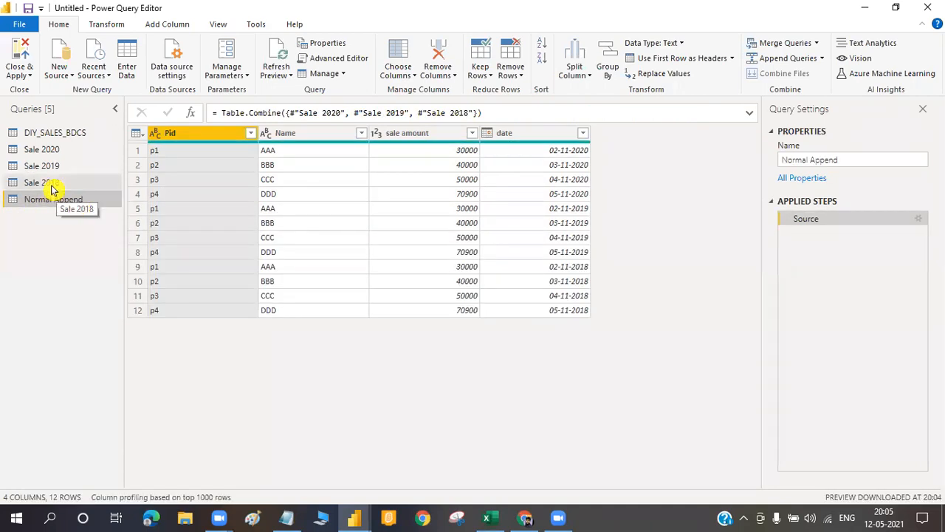
click(47, 186)
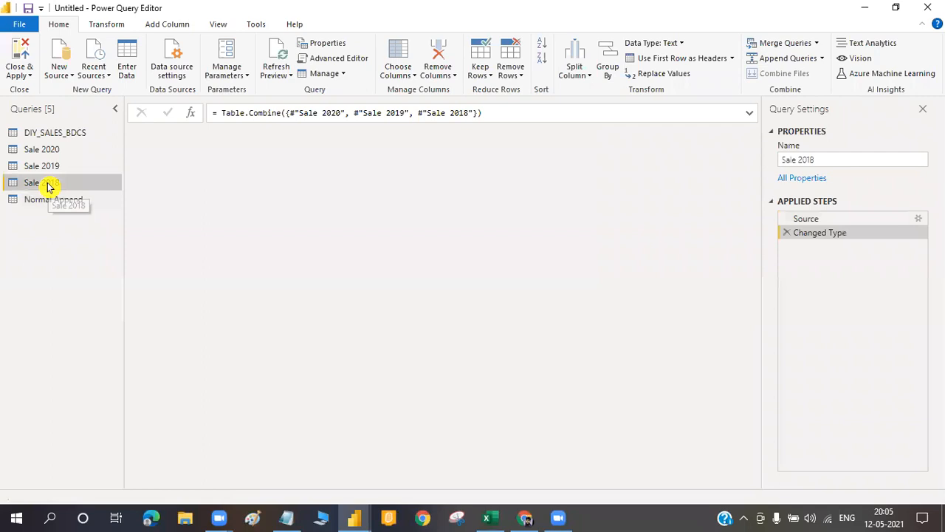
right_click(47, 187)
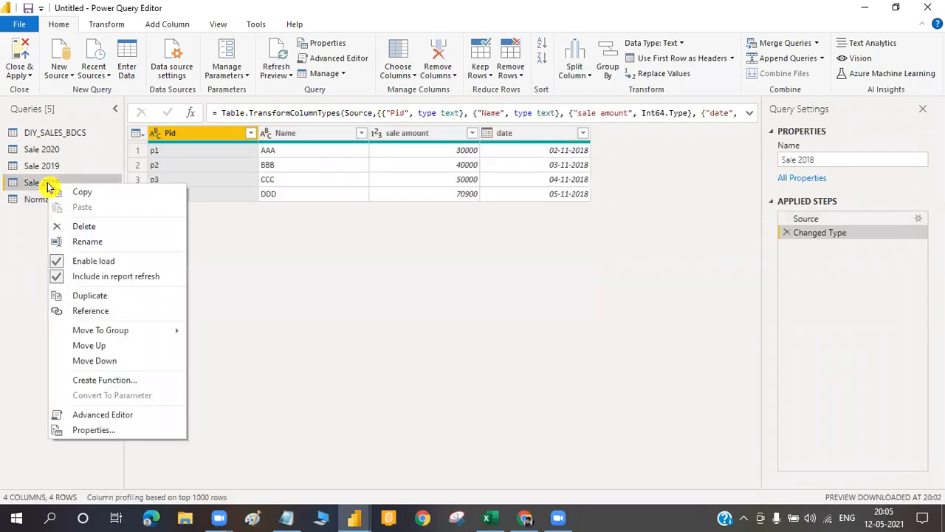
click(329, 242)
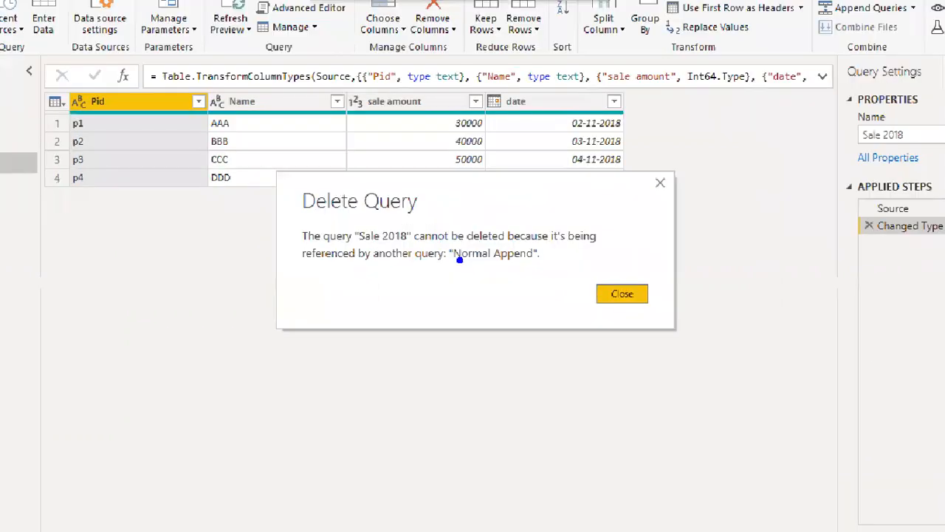
mouse_move(286, 213)
mouse_down()
mouse_move(415, 249)
mouse_move(601, 247)
mouse_move(607, 271)
mouse_up()
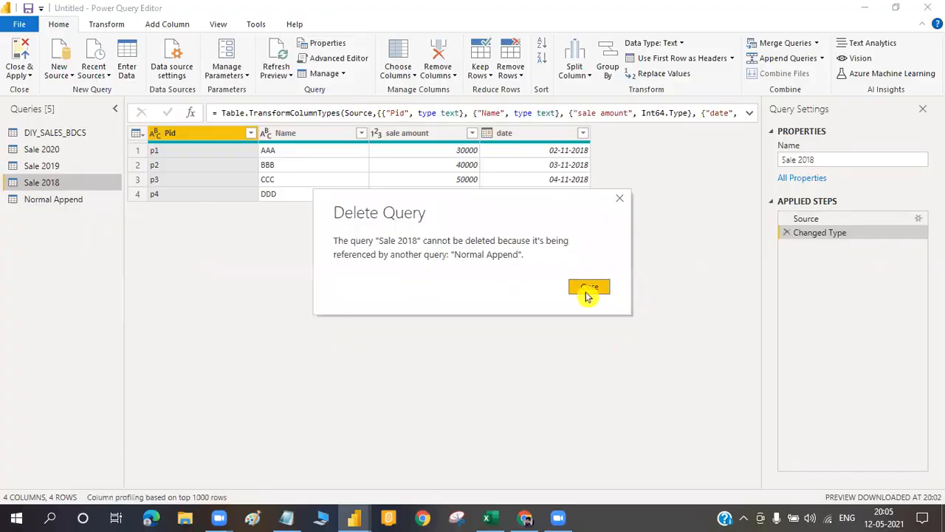
click(589, 292)
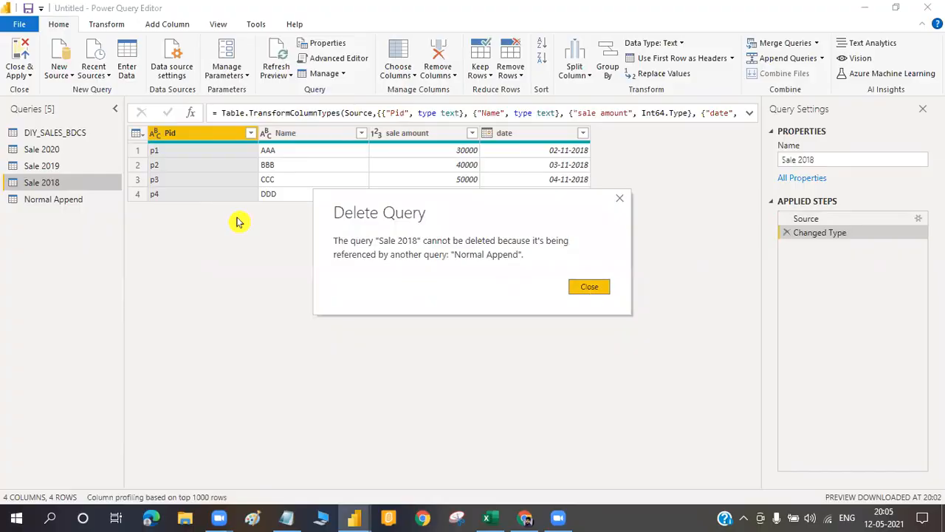
- Delete the Normal Append query
right_click(65, 200)
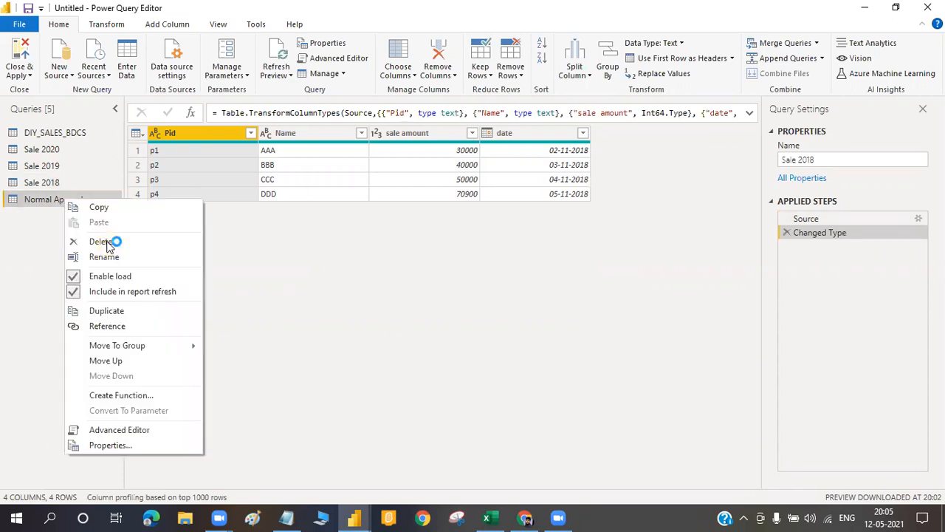
click(106, 244)
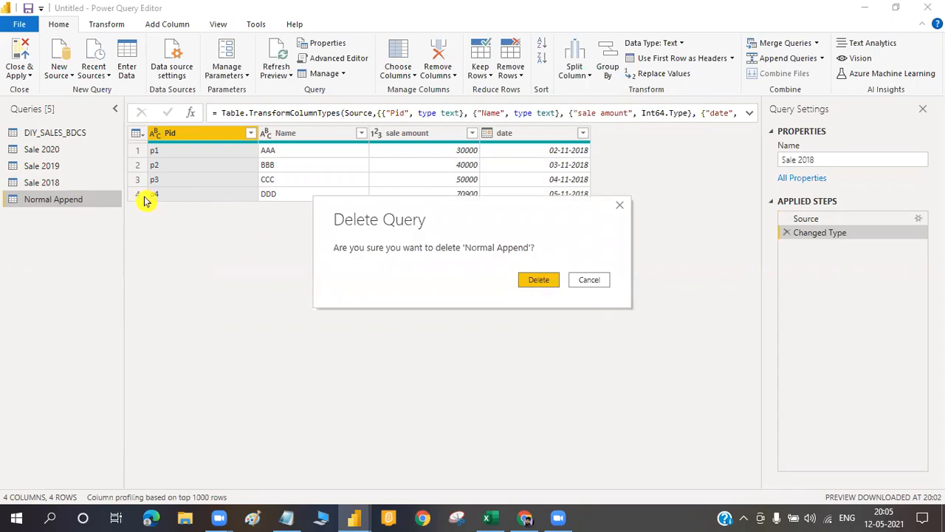
key(Escape)
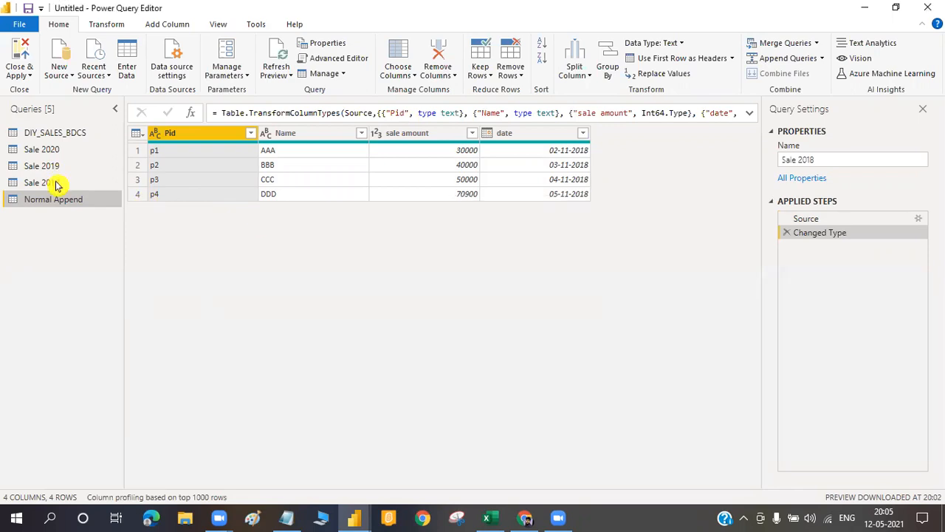
- Append three or more tables as a new query, combining Sale 2018 with Sale 2019 and Sale 2018
click(56, 186)
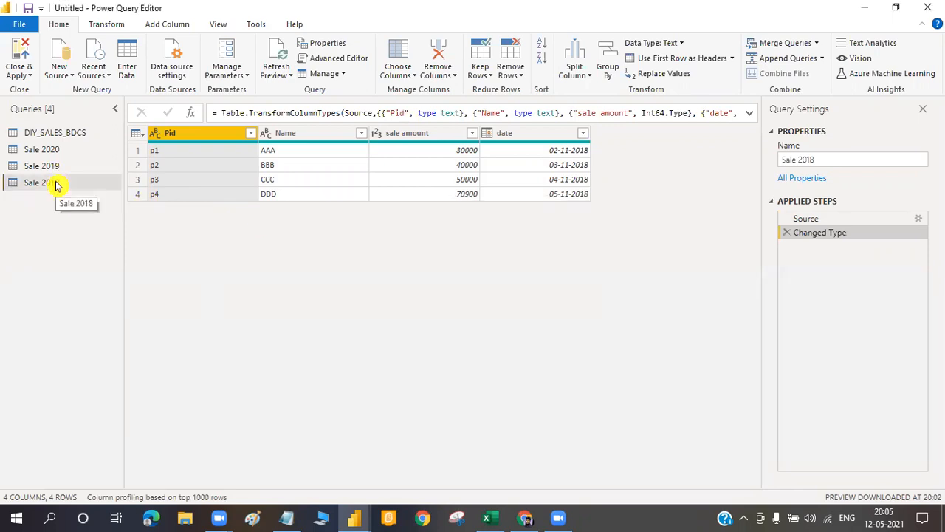
right_click(56, 186)
click(235, 234)
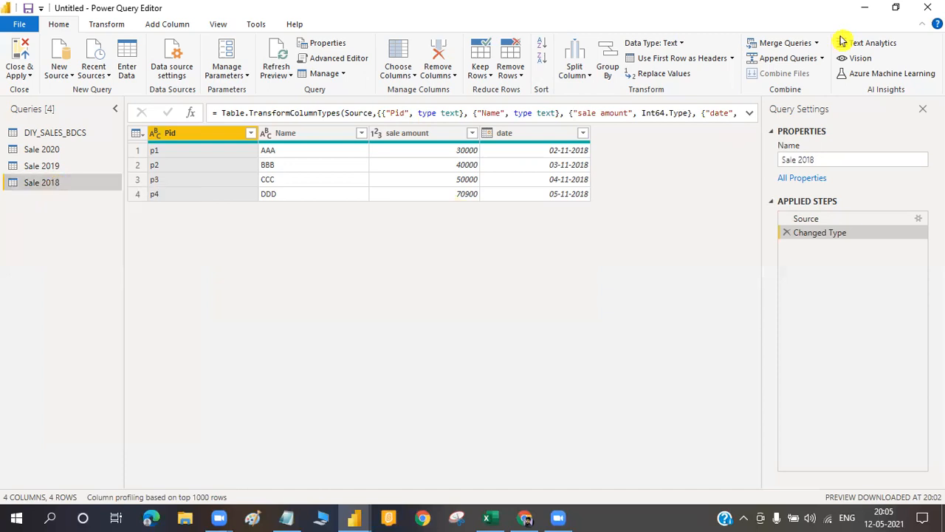
click(823, 59)
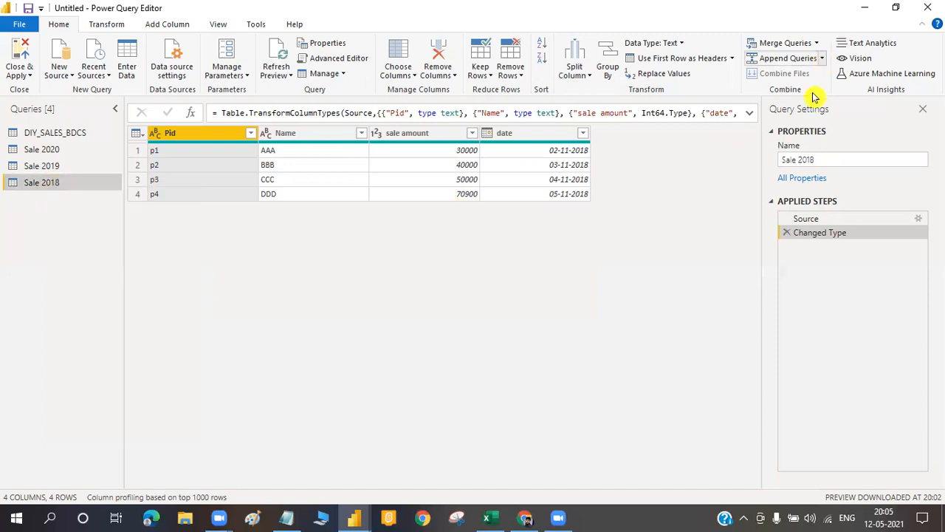
click(814, 91)
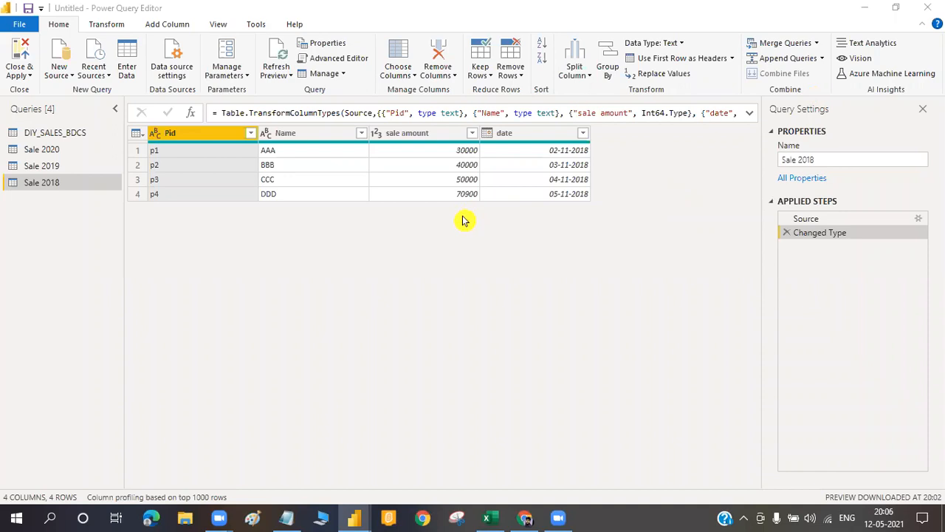
click(320, 216)
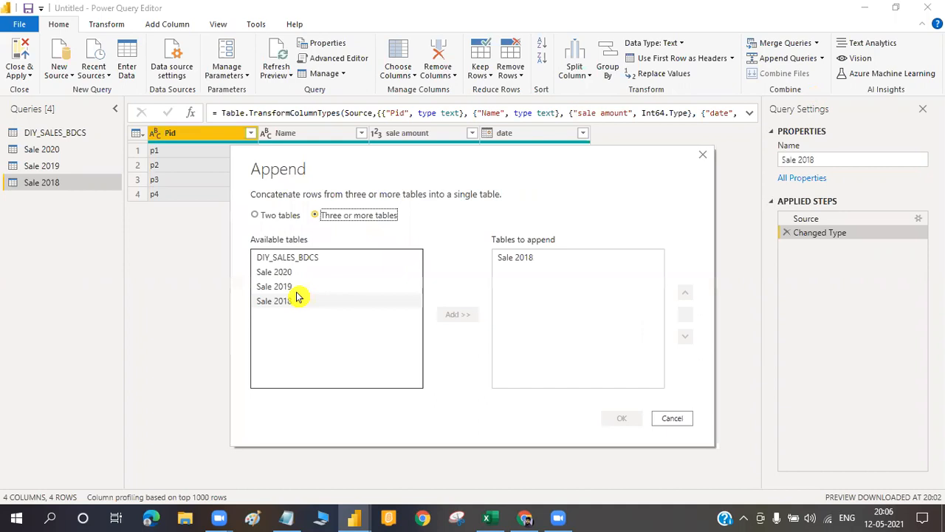
click(296, 293)
shift+click(290, 303)
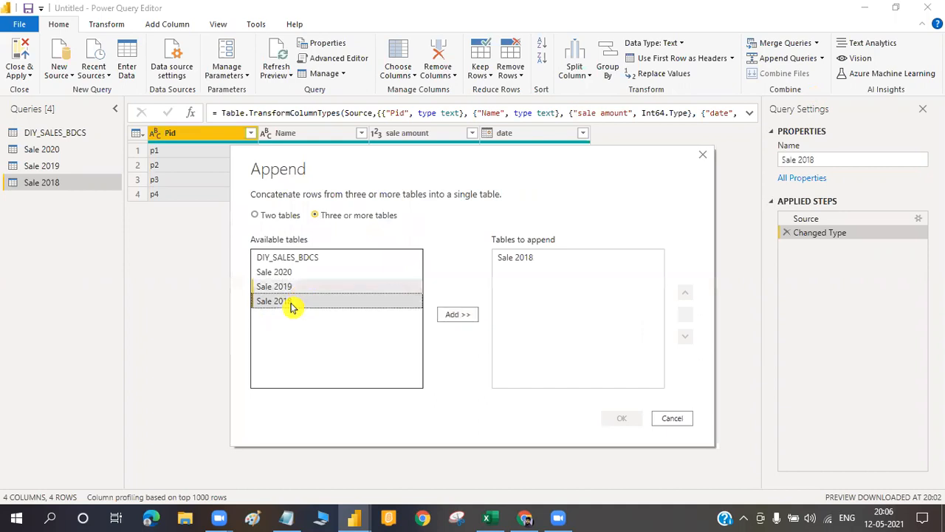
click(470, 314)
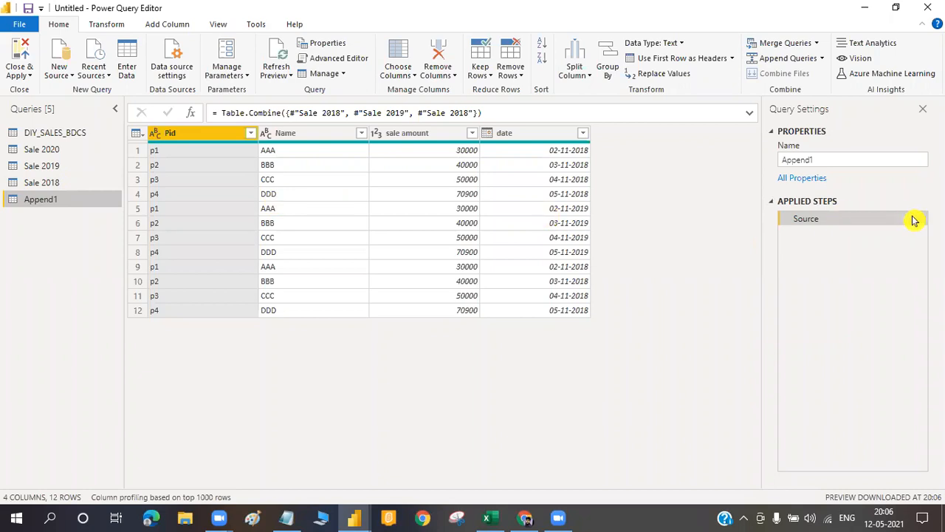
- Edit the Source step of the new append query and remove all tables from the tables to append
click(916, 222)
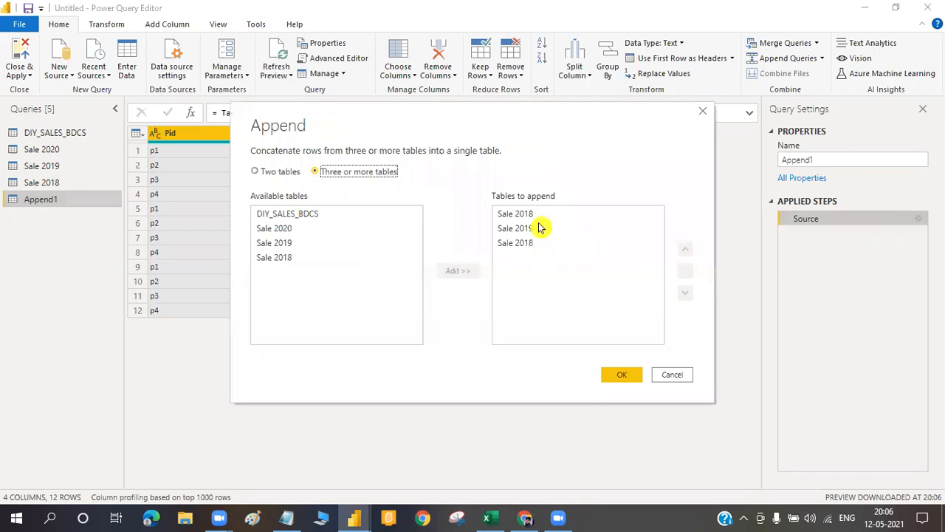
click(526, 245)
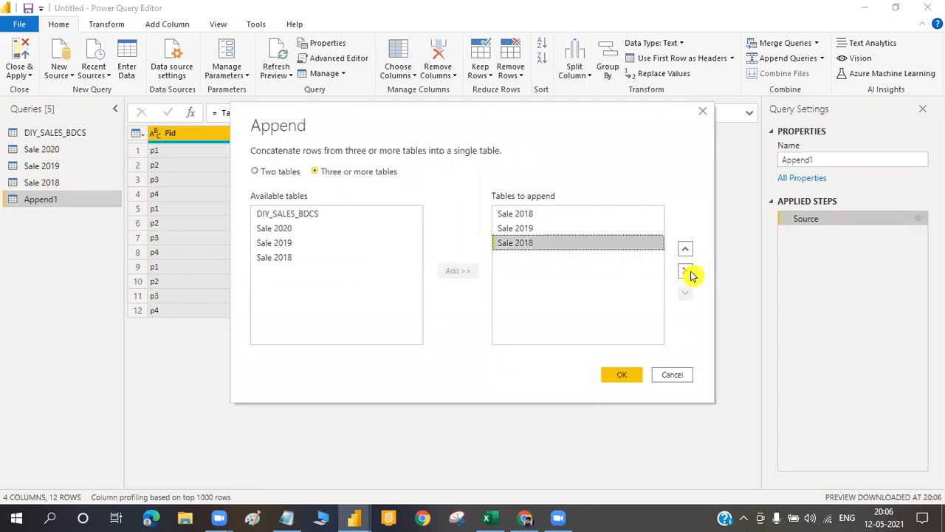
click(687, 273)
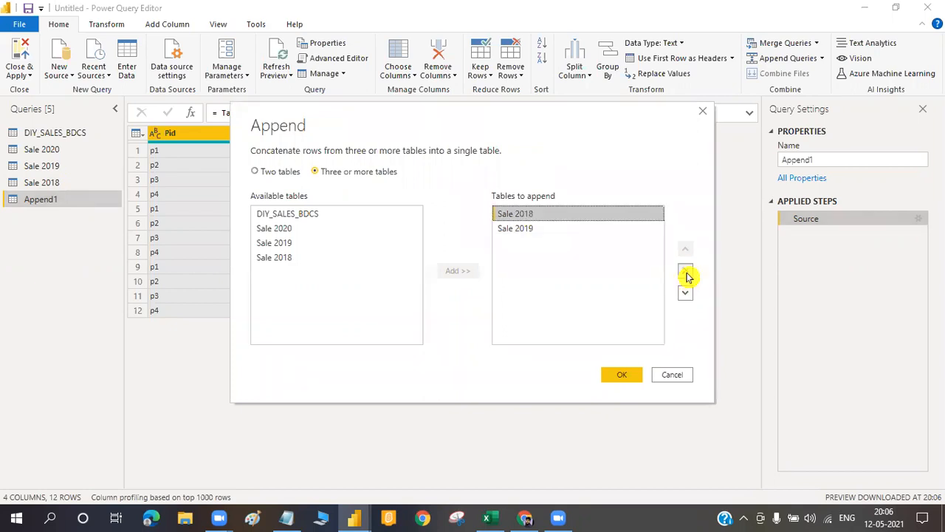
click(687, 276)
click(527, 212)
click(685, 273)
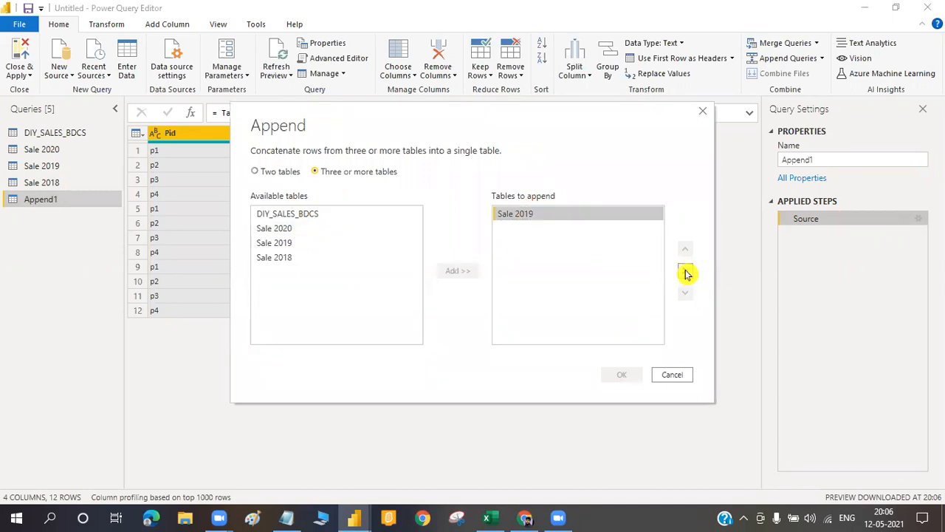
- Add Sale 2020, Sale 2019 and Sale 2018 as the tables to append and apply the change
click(274, 228)
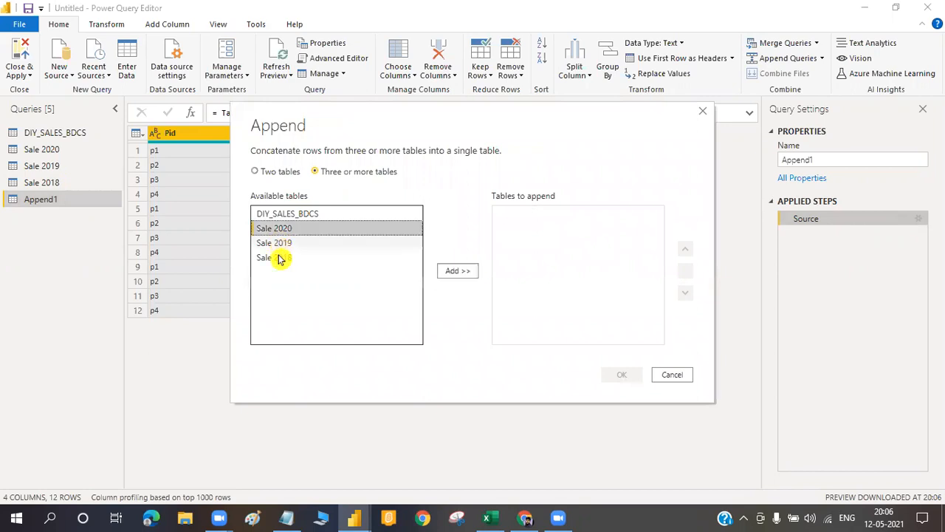
shift+click(281, 257)
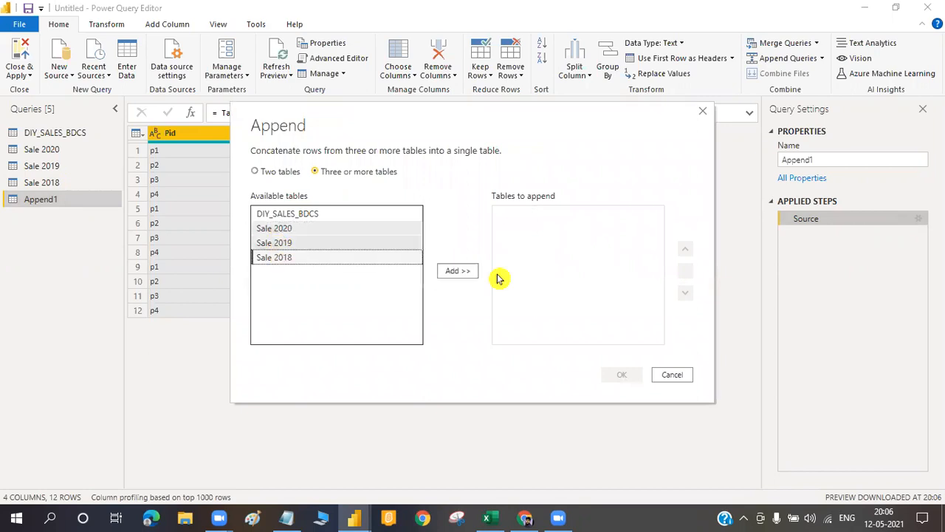
click(283, 233)
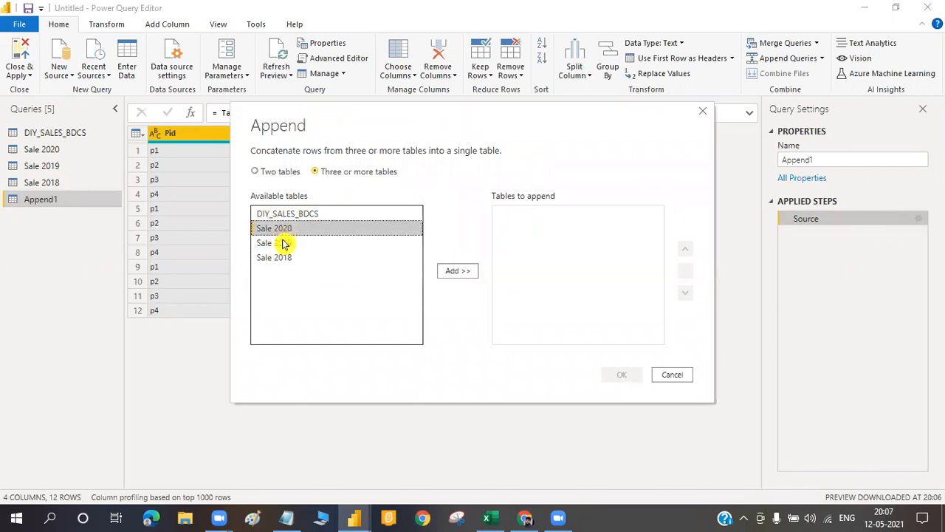
shift+click(281, 258)
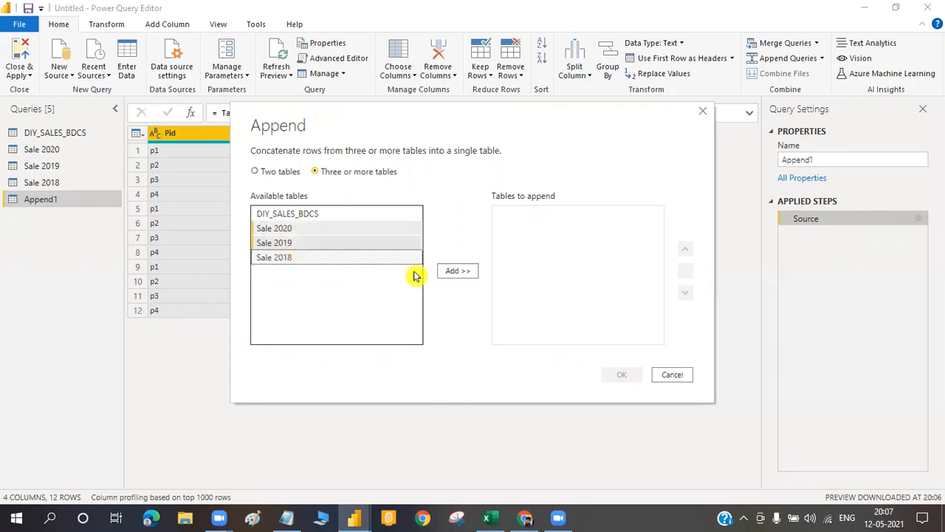
click(463, 271)
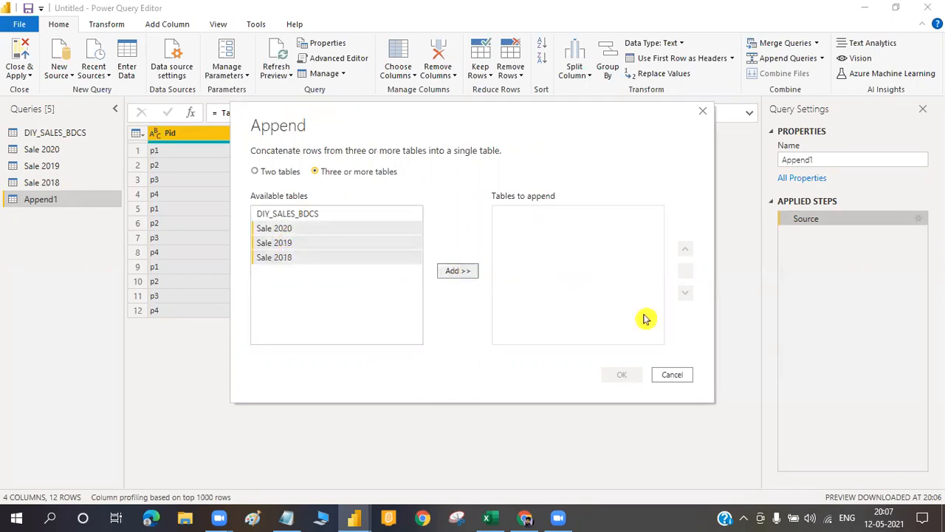
click(621, 379)
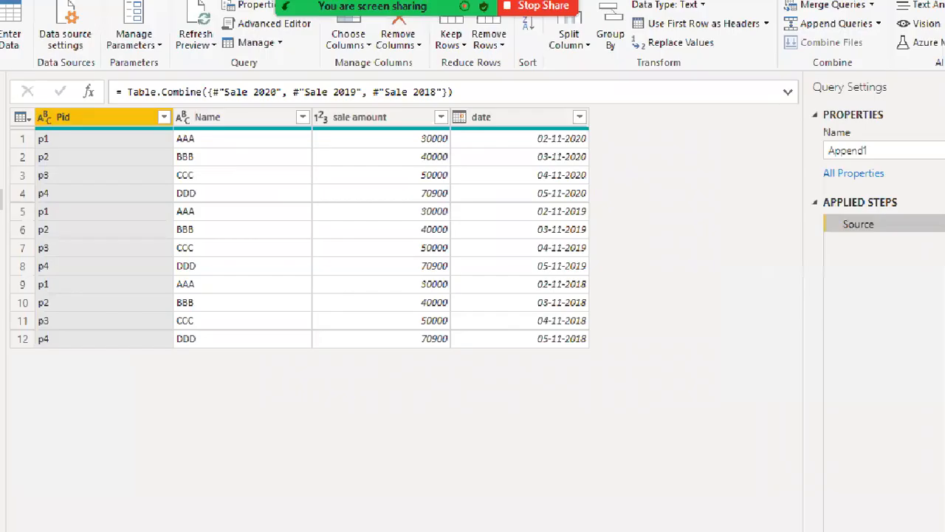
- Outline the 2020, 2019 and 2018 date groups in the appended result for review
mouse_move(526, 131)
mouse_down()
mouse_move(588, 197)
mouse_move(624, 293)
mouse_up()
drag(529, 282, 621, 368)
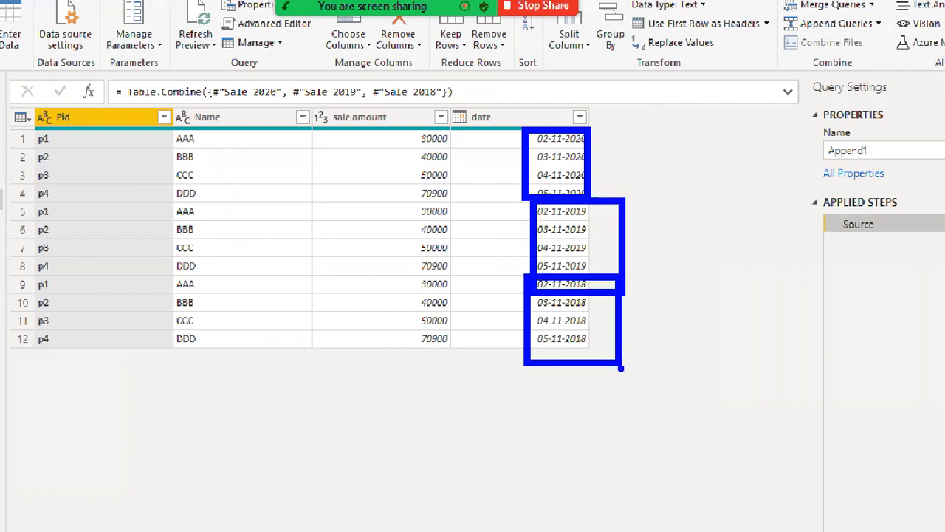
key(Escape)
- Switch to Excel and examine the Normal example on the Append sheet, outlining its date groups by year
click(481, 521)
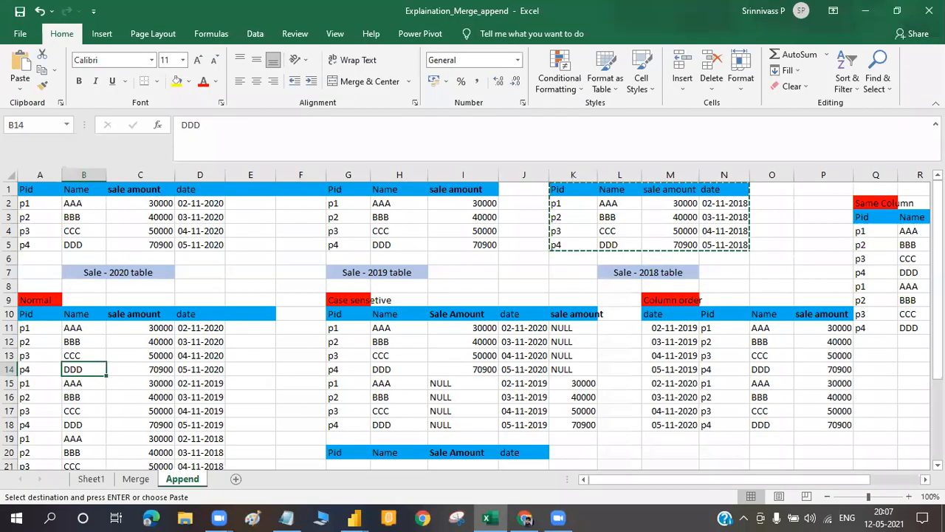
scroll(384, 297, down, 2)
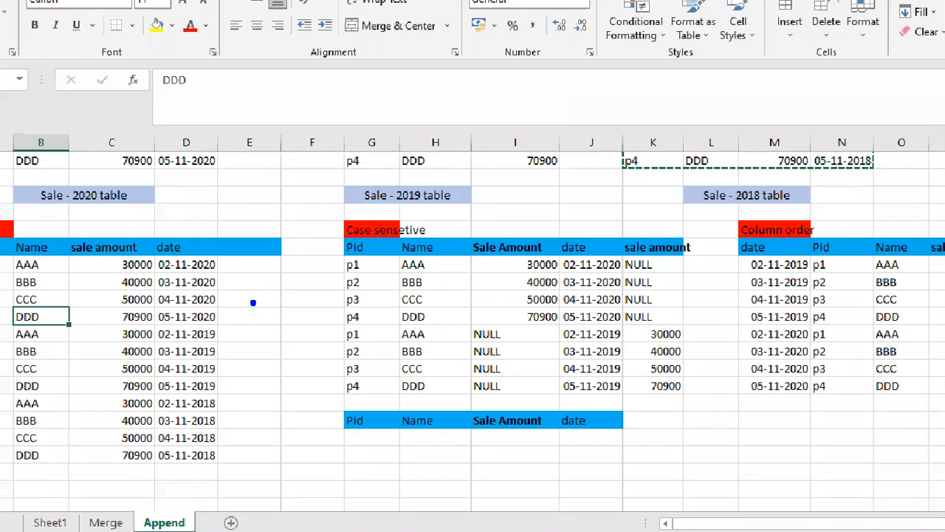
drag(143, 257, 227, 321)
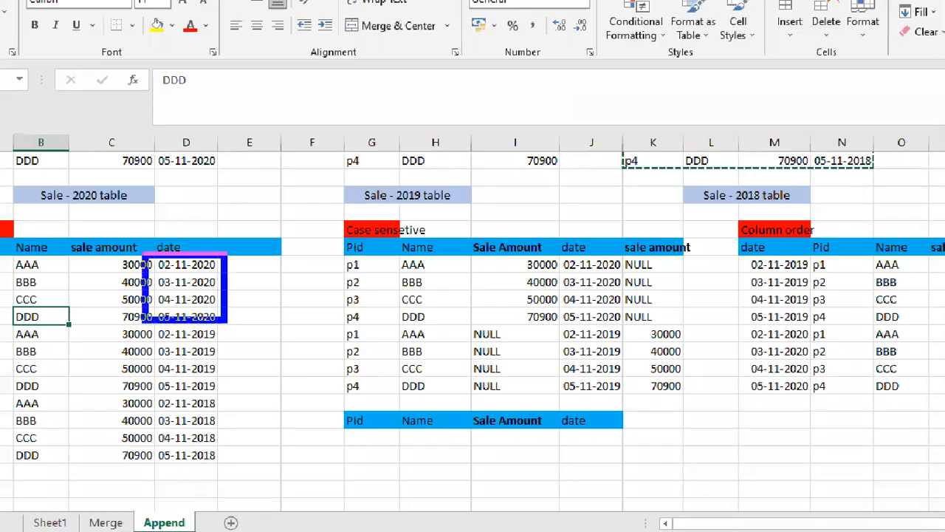
drag(151, 325, 224, 378)
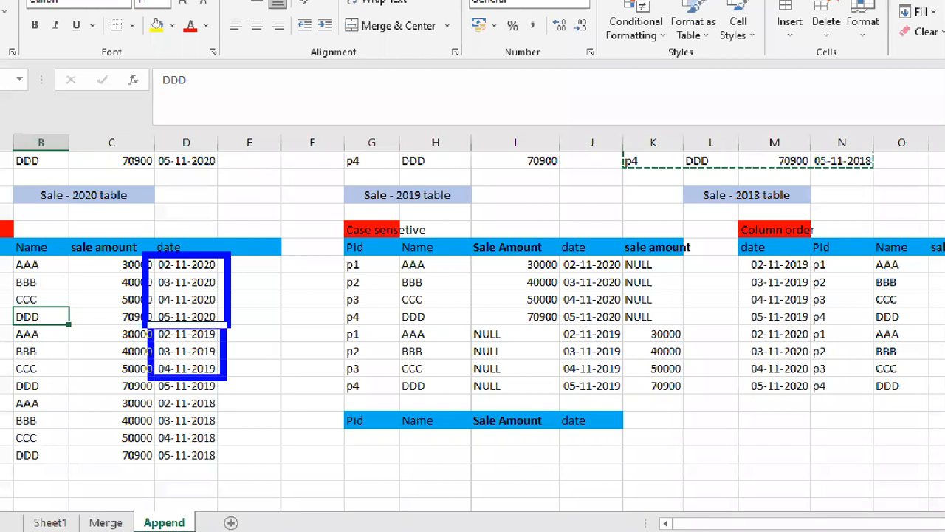
drag(148, 380, 199, 416)
drag(80, 392, 201, 418)
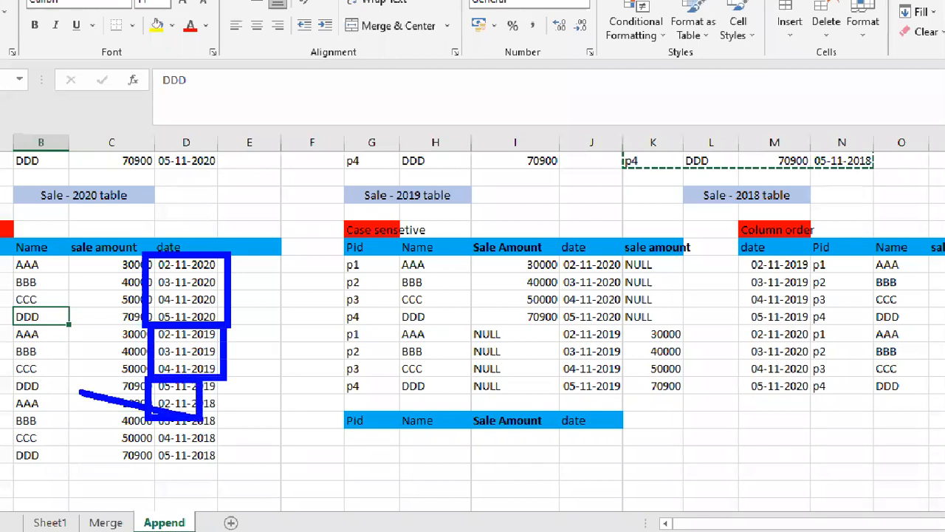
key(e)
mouse_move(148, 264)
mouse_down()
mouse_move(211, 299)
mouse_move(227, 325)
mouse_up()
mouse_move(147, 330)
mouse_down()
mouse_move(144, 371)
mouse_move(198, 384)
mouse_up()
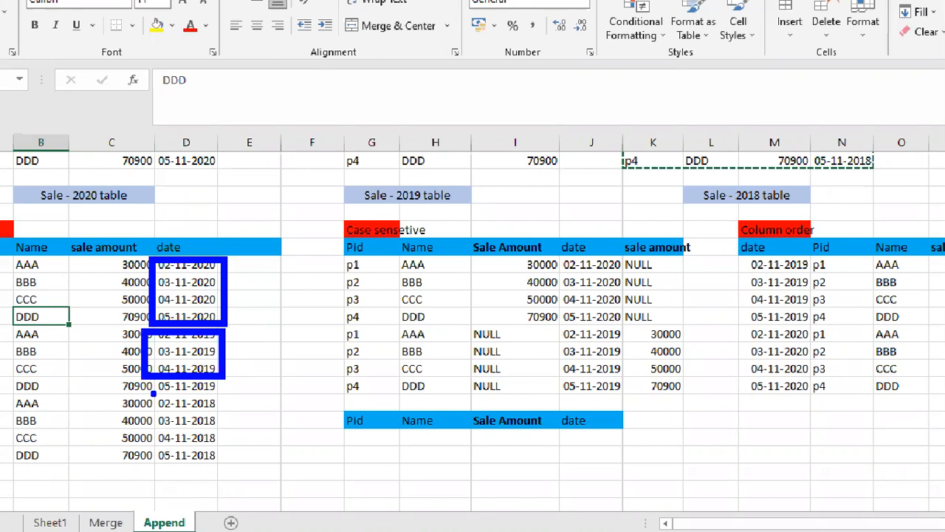
drag(153, 394, 148, 399)
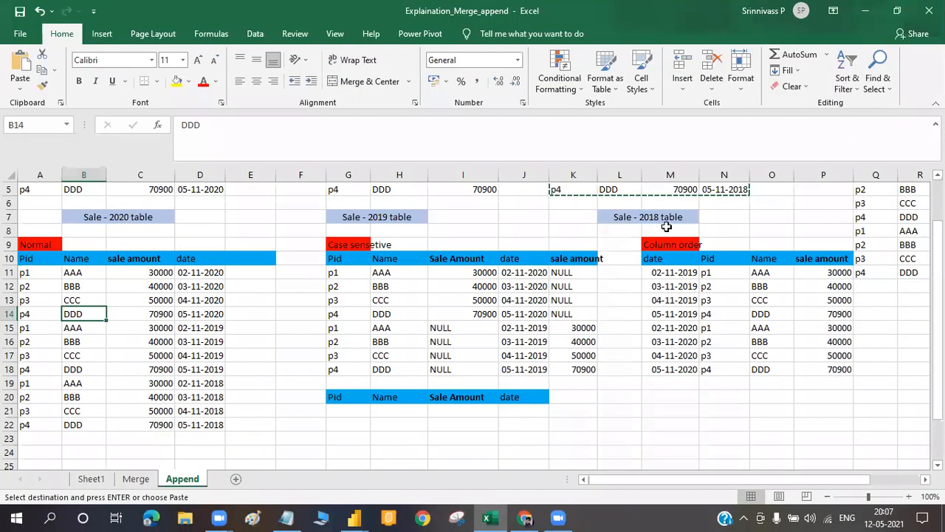
- Switch back to Power Query Editor and delete the Append1 and Sale 2018 queries
click(354, 520)
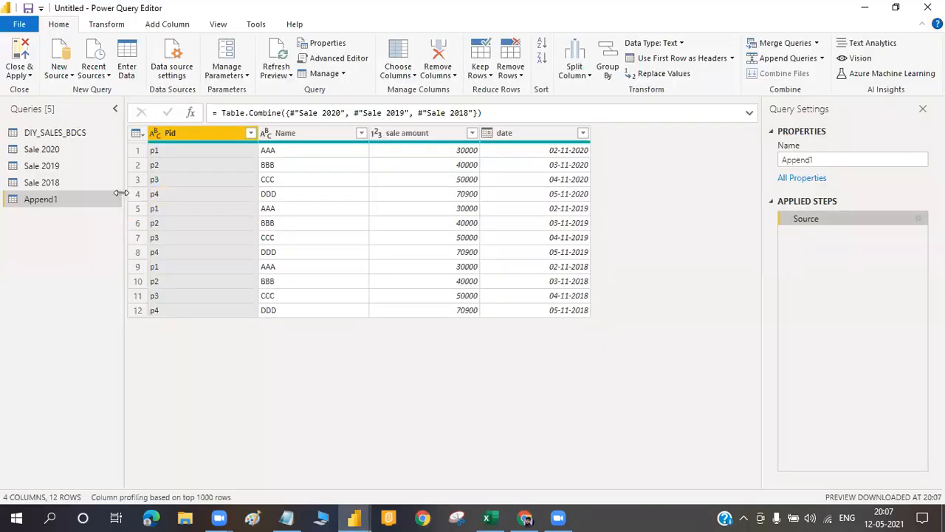
right_click(82, 207)
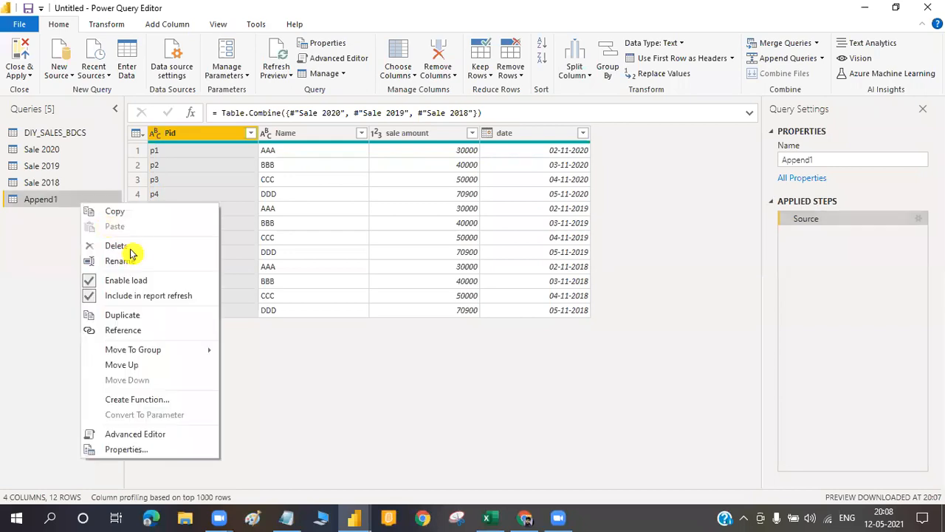
click(133, 245)
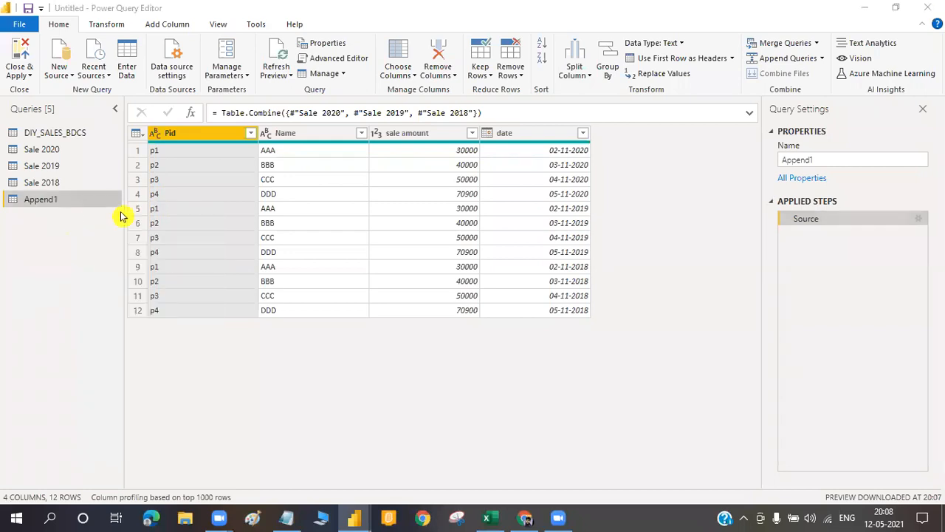
click(538, 283)
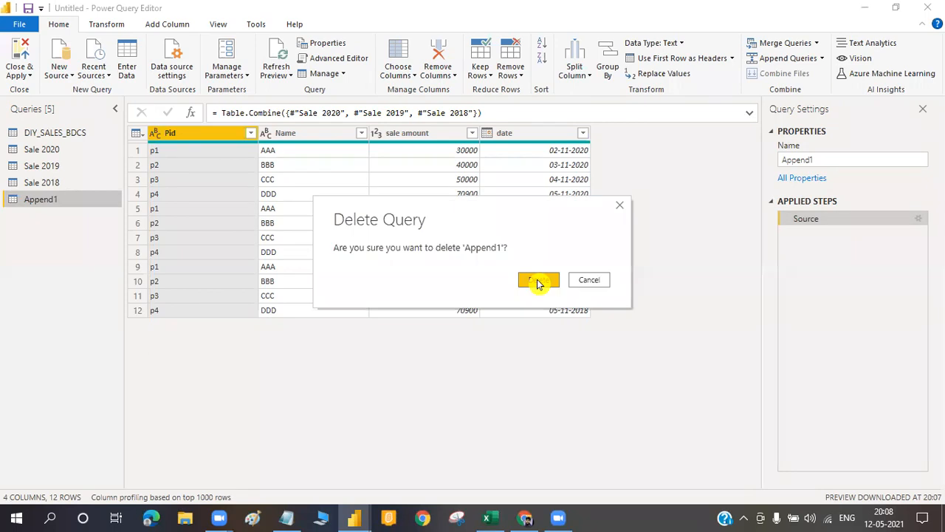
click(53, 184)
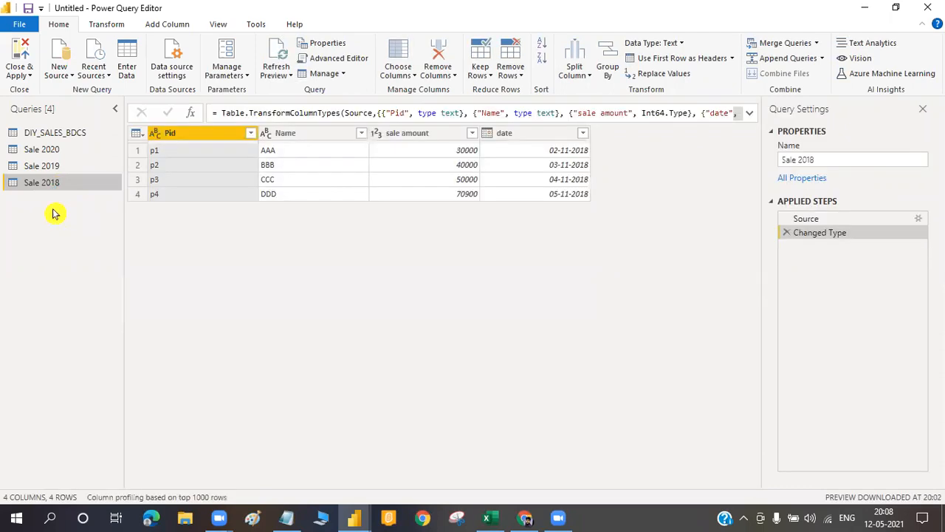
right_click(46, 193)
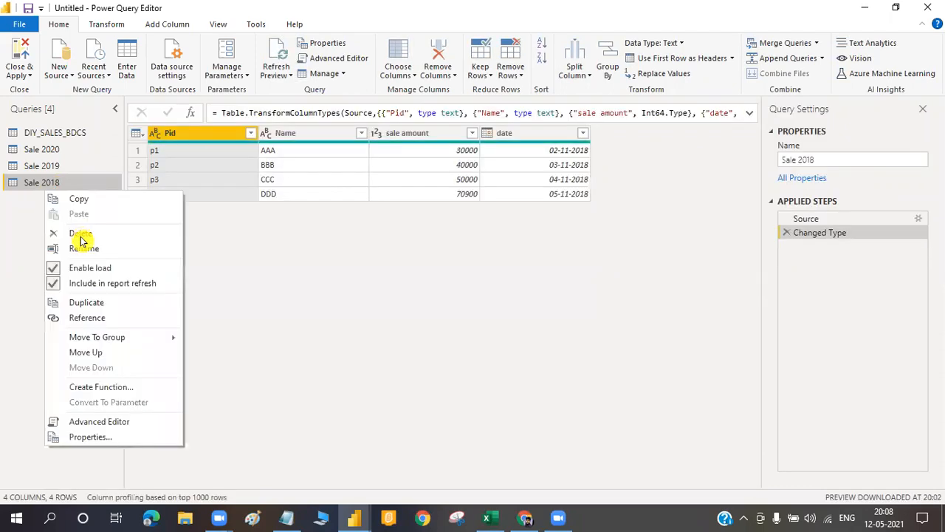
click(81, 235)
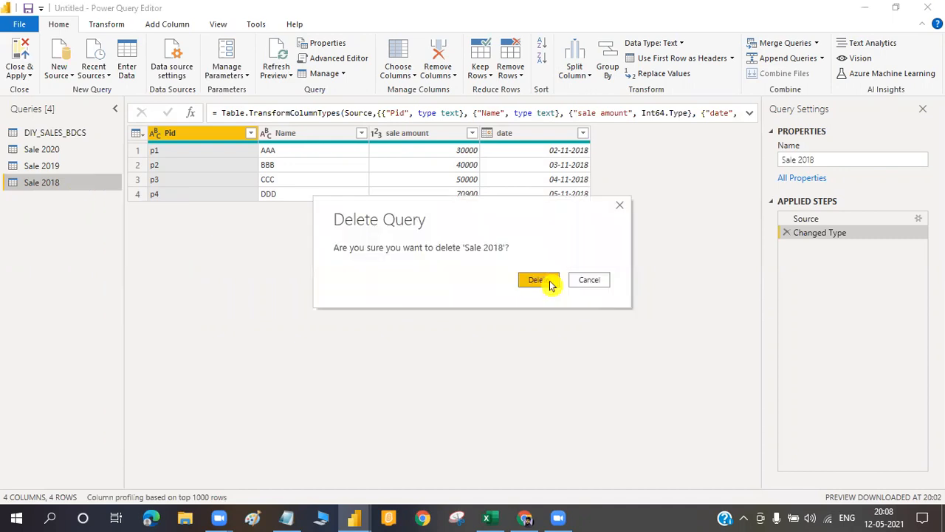
key(Return)
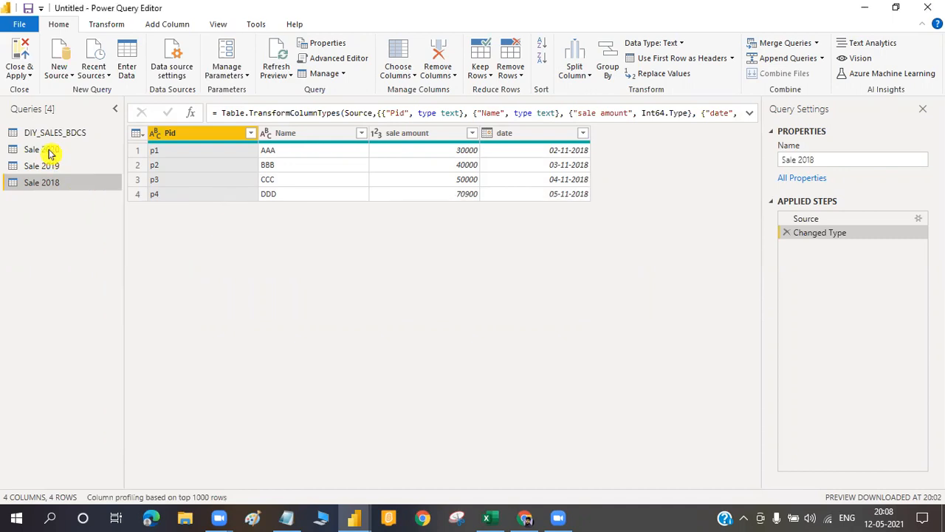
- Rename the sale amount column in the Sale 2020 query to Sale Amount
click(49, 151)
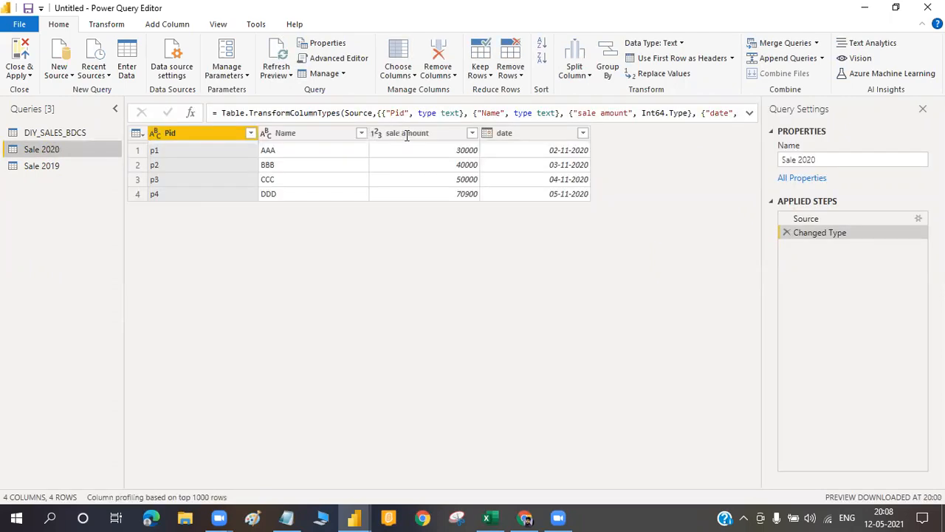
double_click(388, 132)
click(388, 133)
key(BackSpace)
text(S)
key(BackSpace)
text(A)
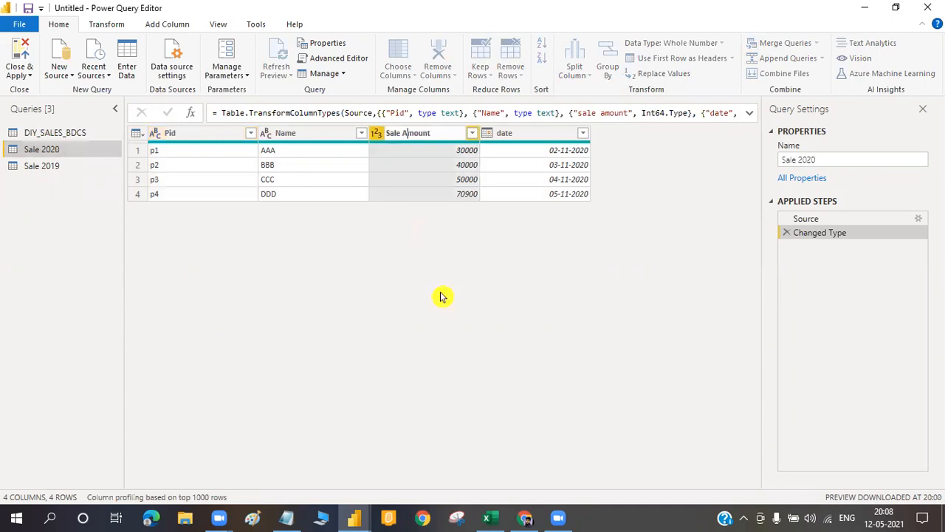
key(Return)
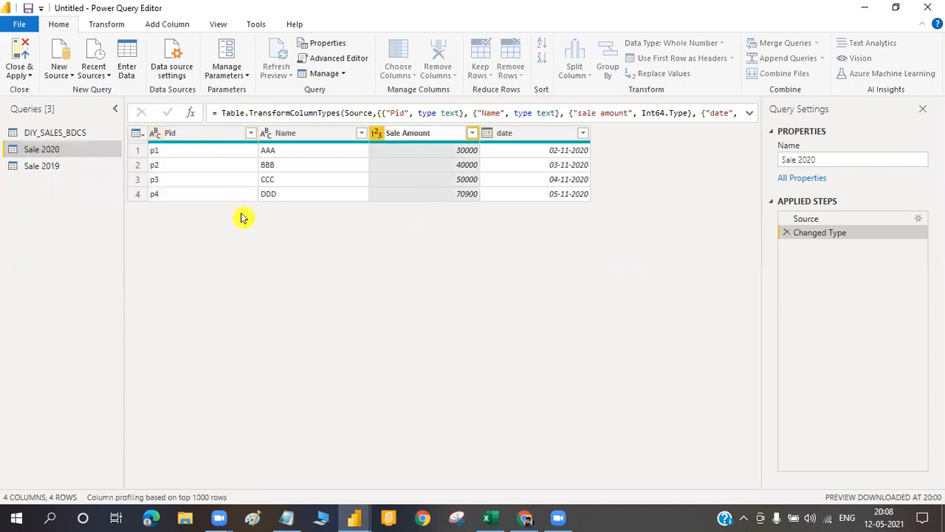
- Append Sale 2020 as the first table and Sale 2019 as the second table into a new query
click(47, 168)
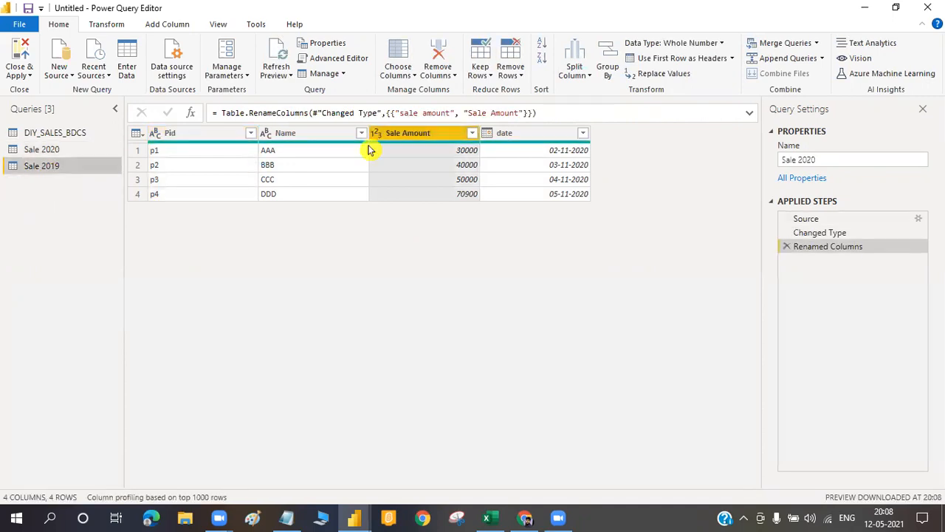
click(63, 149)
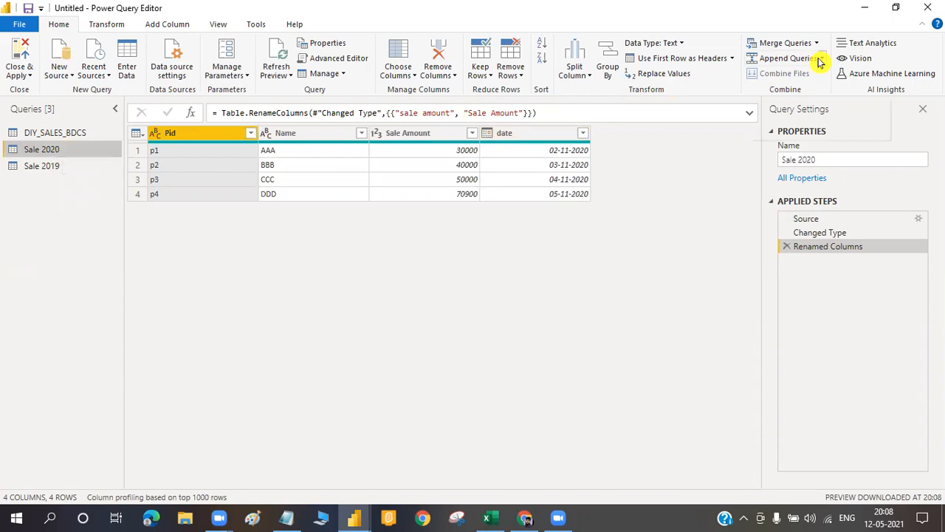
click(817, 59)
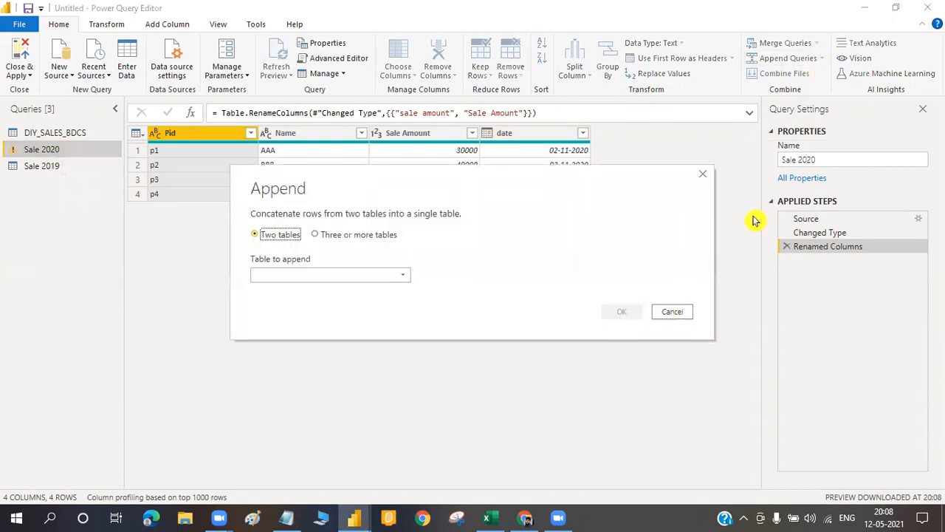
key(Escape)
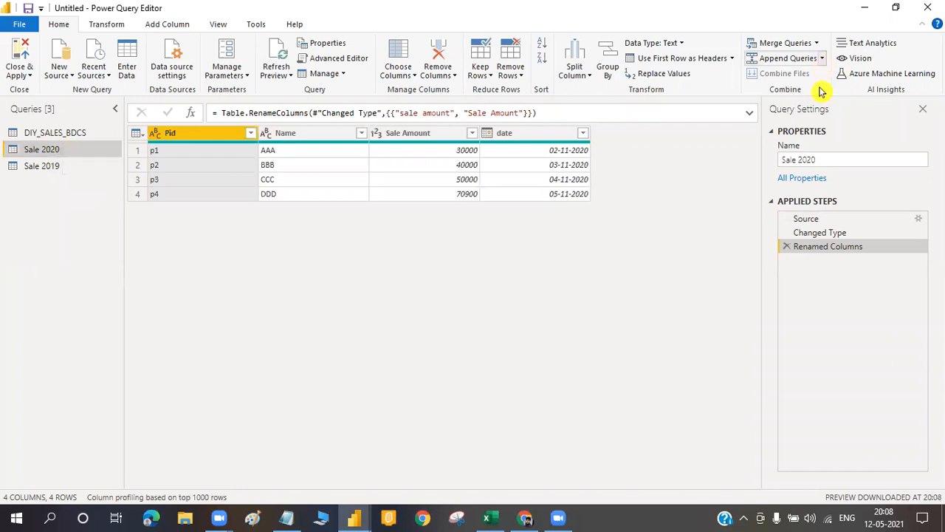
click(823, 58)
click(822, 90)
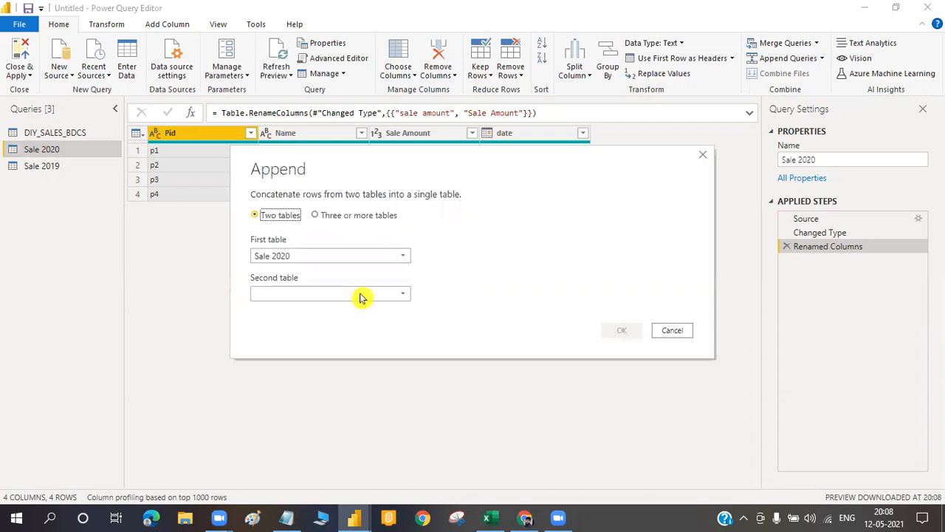
click(309, 295)
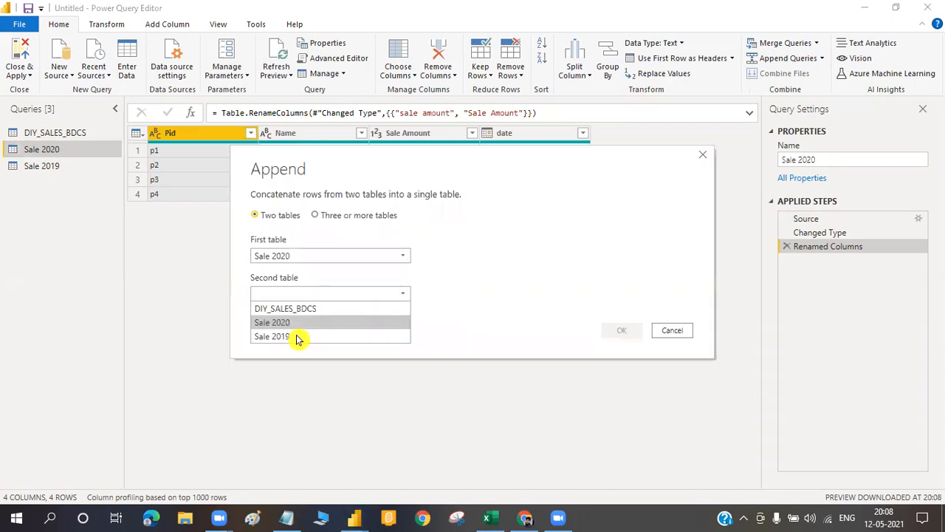
click(298, 339)
click(622, 334)
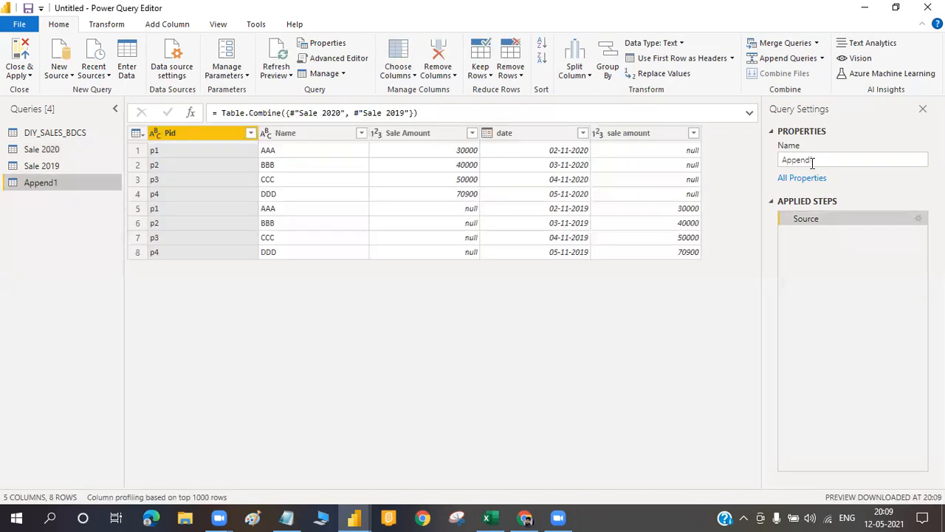
- Outline the null values in the Sale Amount and sale amount columns of the appended result for review
ctrl+click(417, 134)
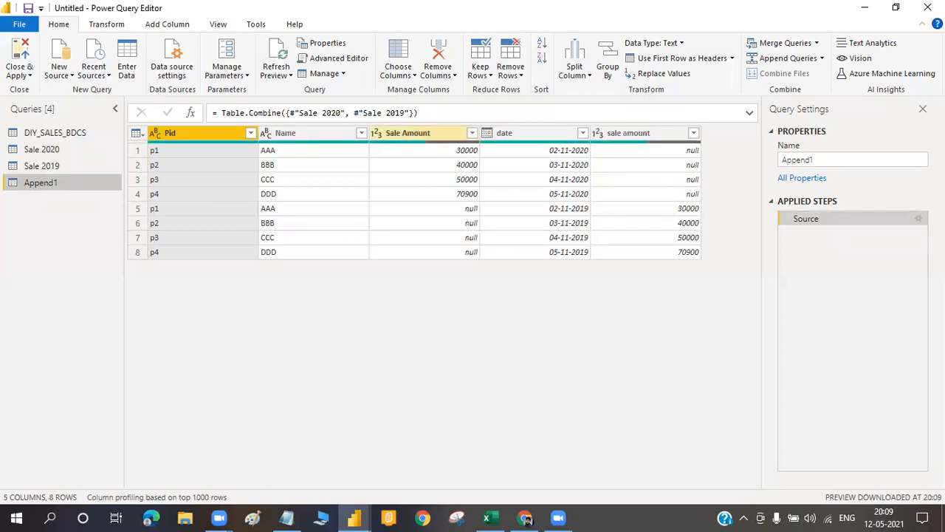
key(ctrl+1)
click(419, 130)
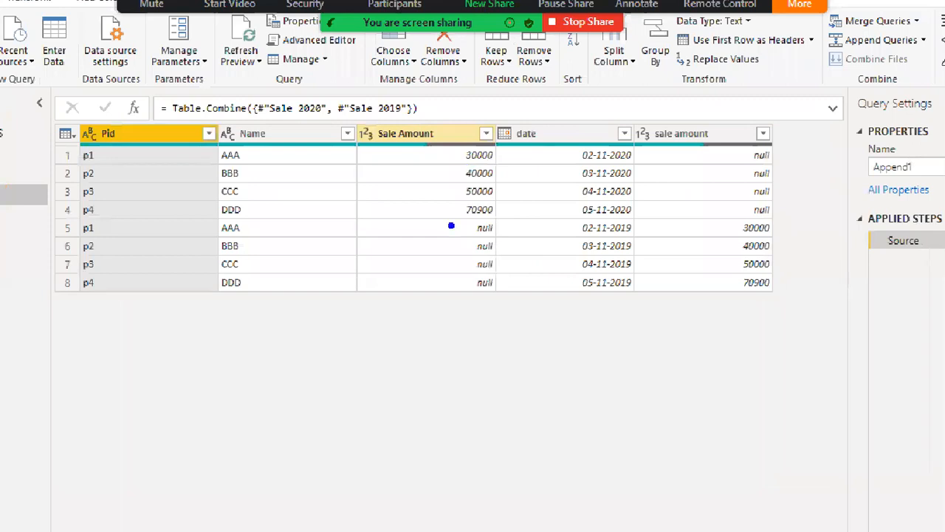
drag(451, 226, 507, 298)
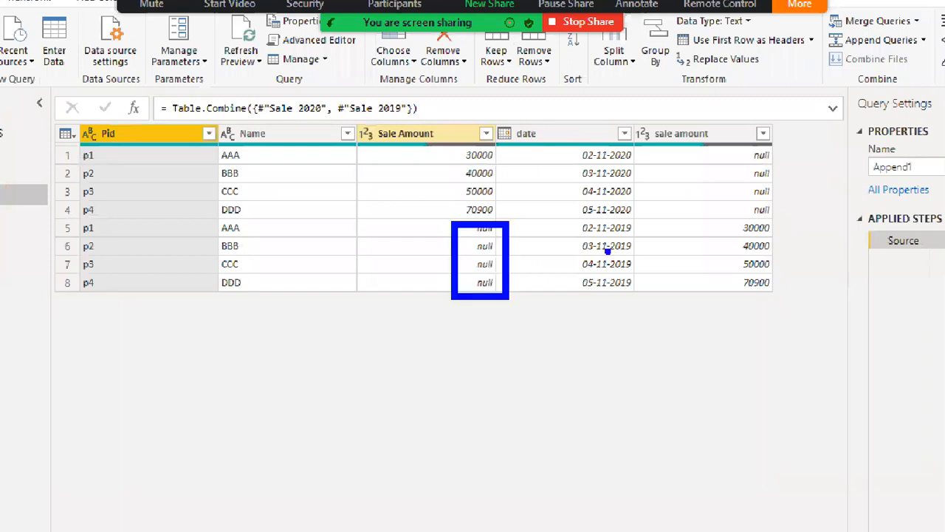
drag(690, 140, 789, 214)
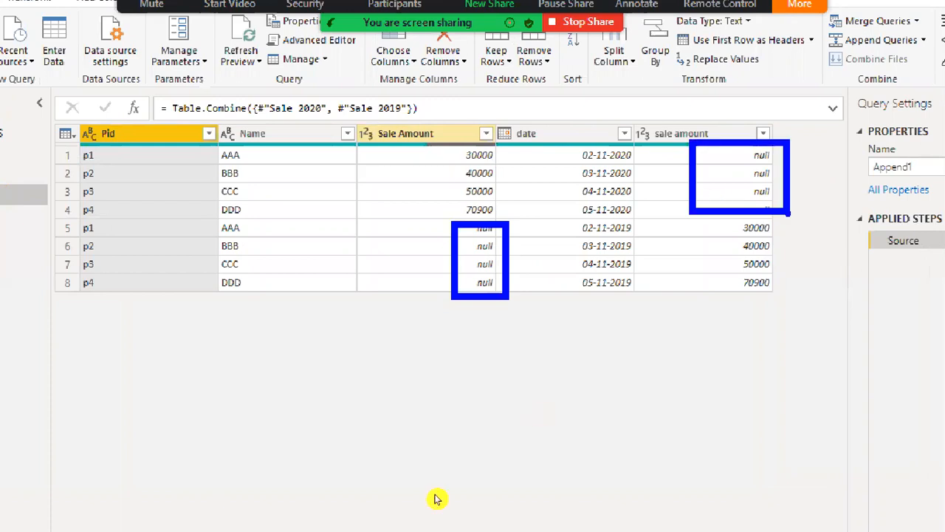
key(Escape)
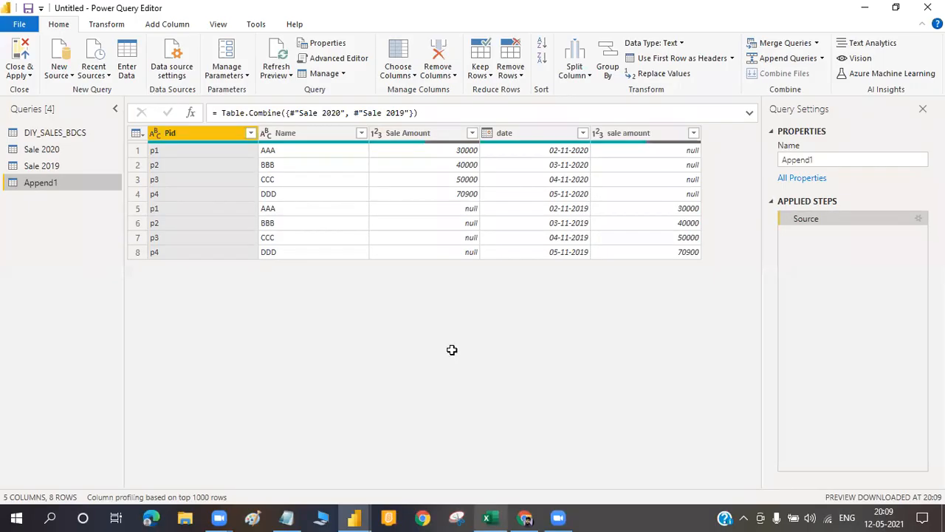
- Switch to Excel and outline the NULL groups in the case-sensitive example on the Append sheet
key(alt+Tab)
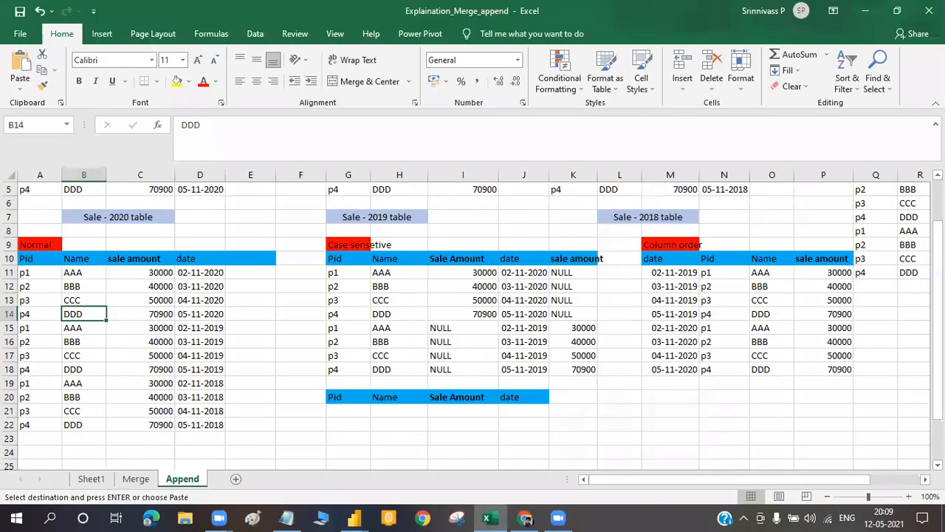
key(ctrl+1)
click(417, 318)
drag(396, 301, 481, 382)
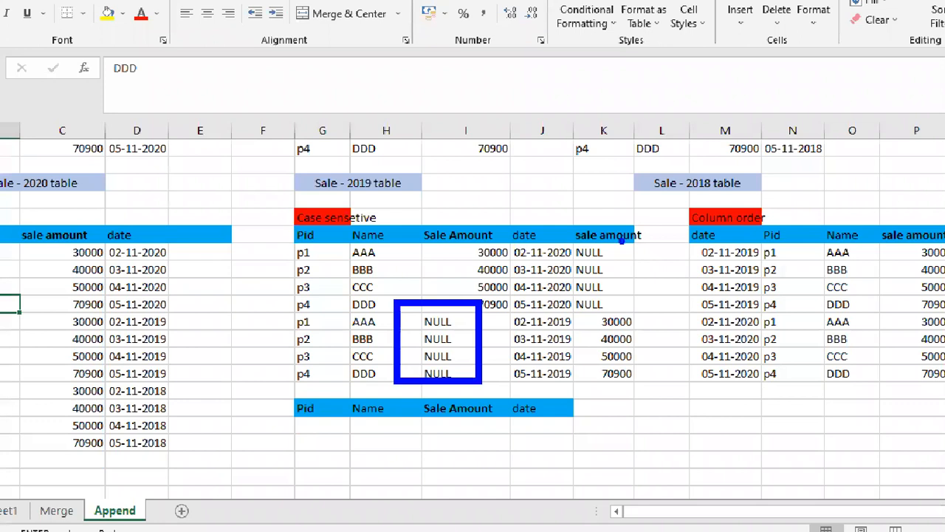
drag(622, 238, 555, 295)
drag(624, 295, 632, 310)
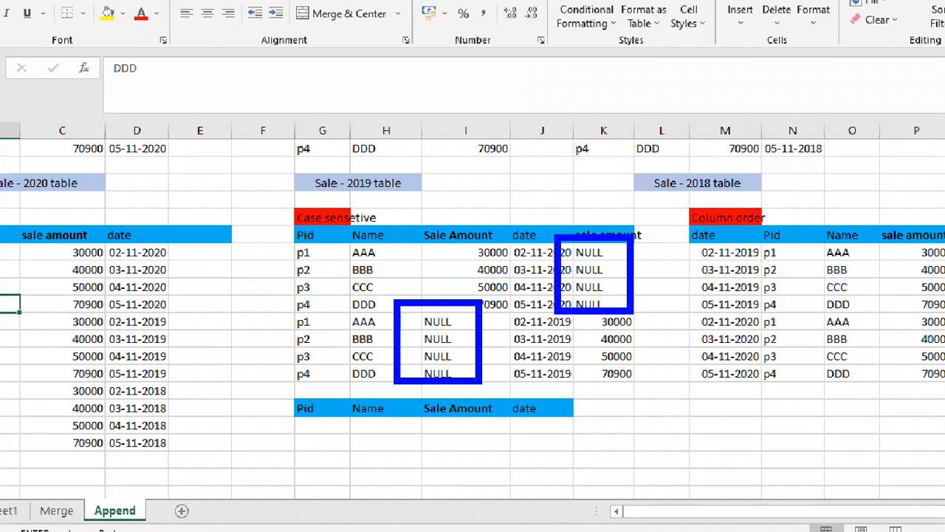
key(Escape)
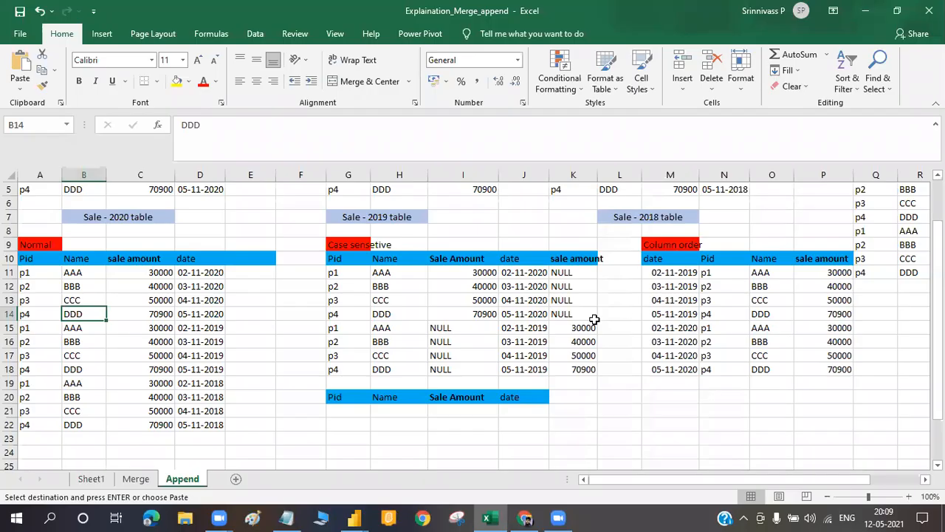
- Compare with the appended query in Power Query Editor, and return to Excel to examine the Column order example
mouse_move(355, 517)
click(421, 452)
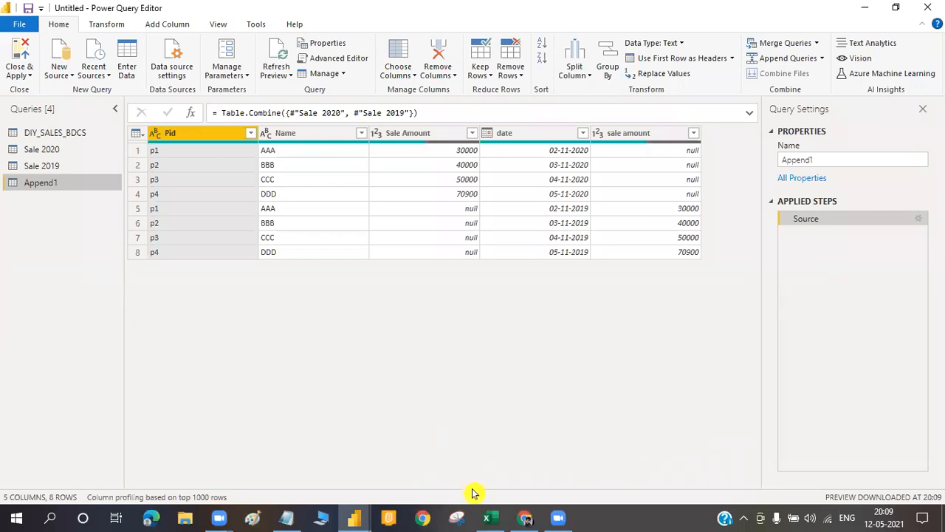
click(487, 518)
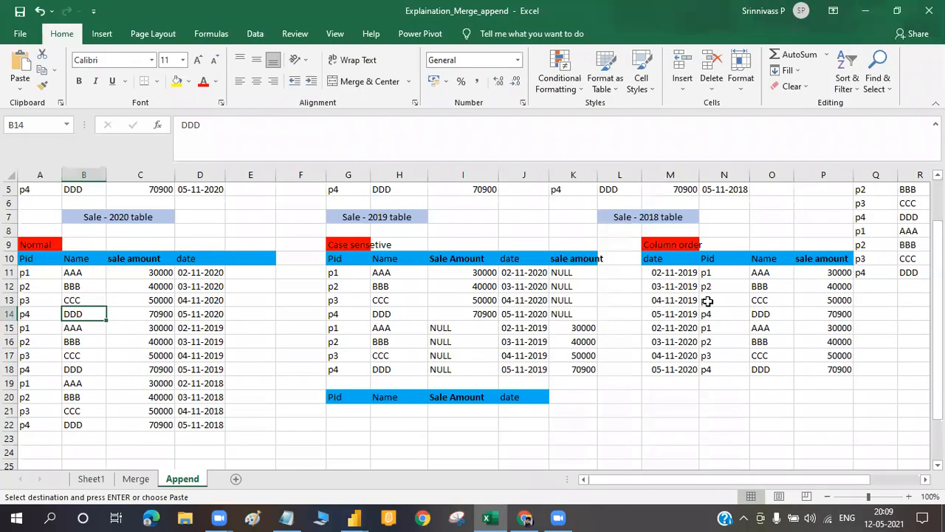
click(708, 300)
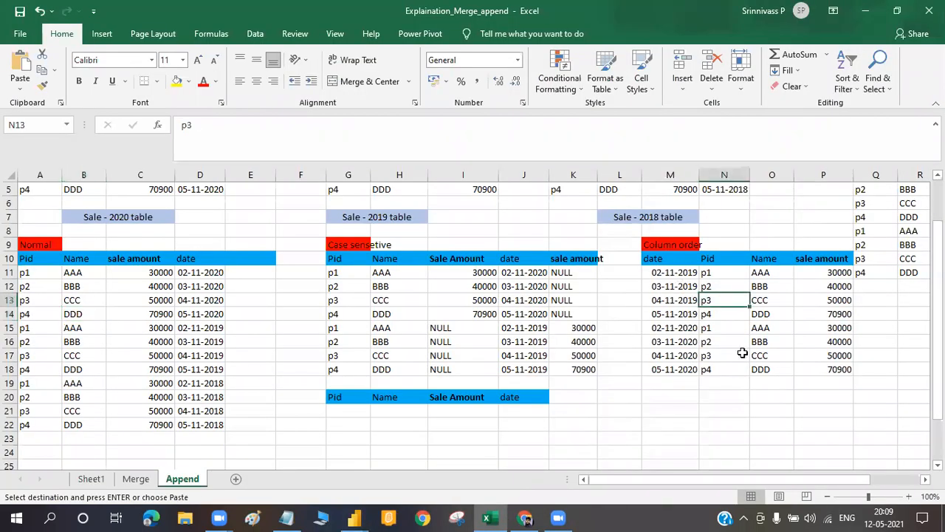
drag(685, 287, 743, 353)
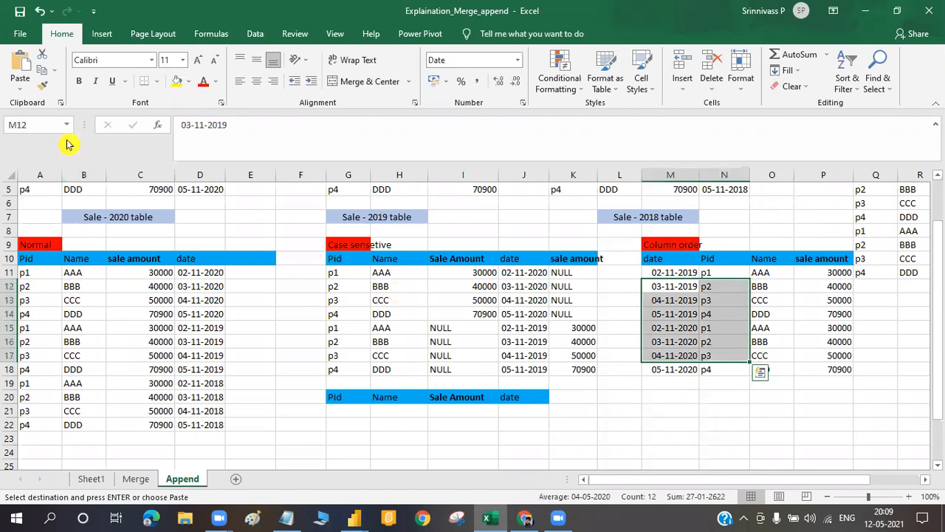
- Switch to Power Query Editor and remove the Renamed Columns step from the Sale 2020 query
key(alt+Tab)
click(59, 166)
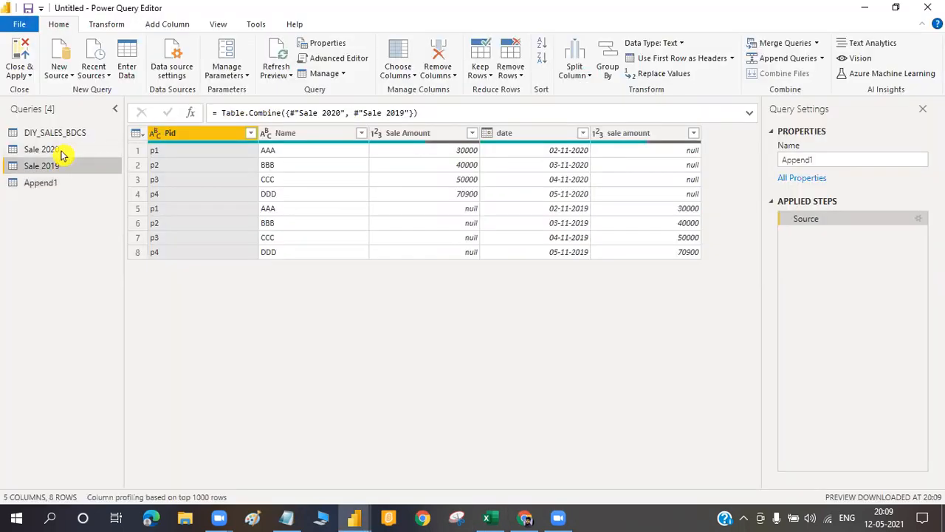
click(64, 150)
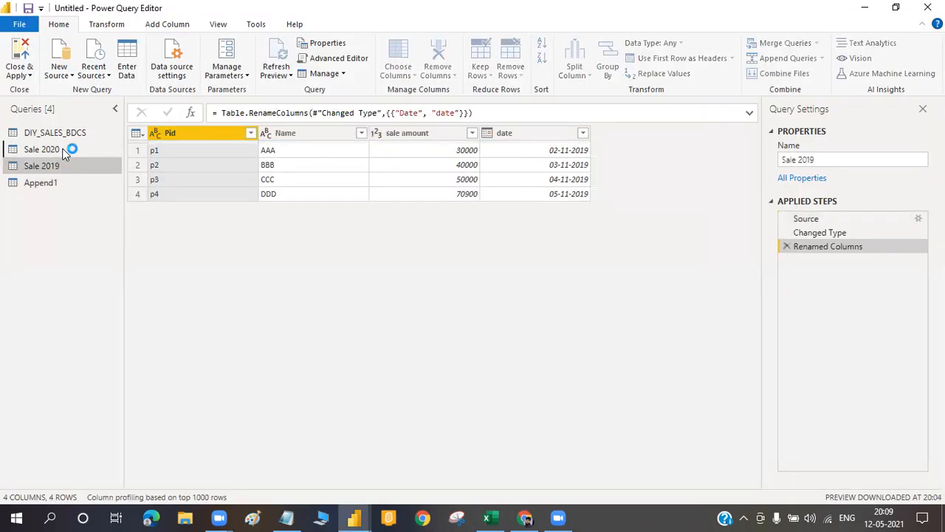
click(432, 135)
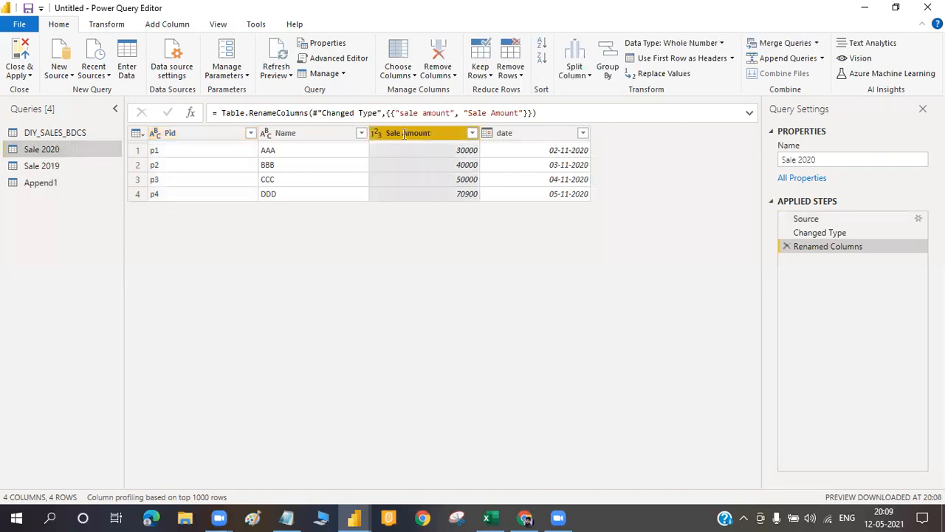
double_click(394, 134)
key(Return)
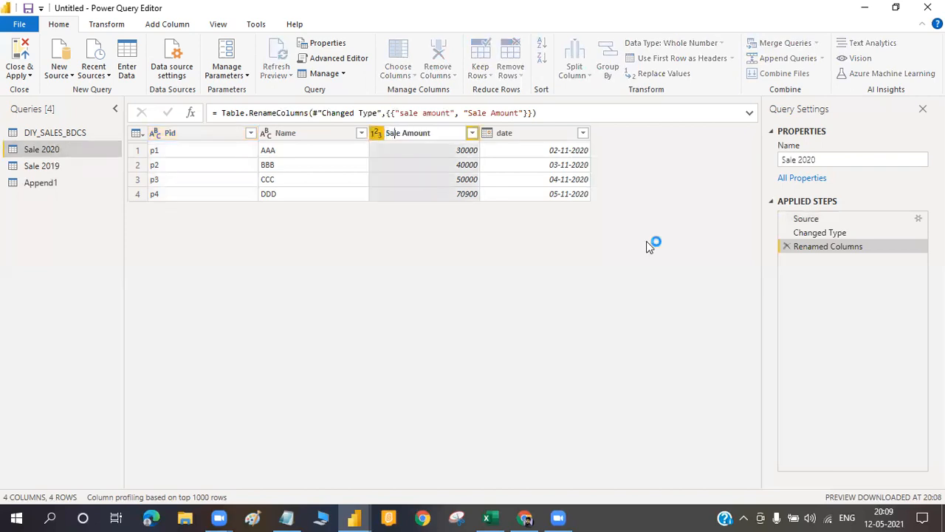
click(788, 248)
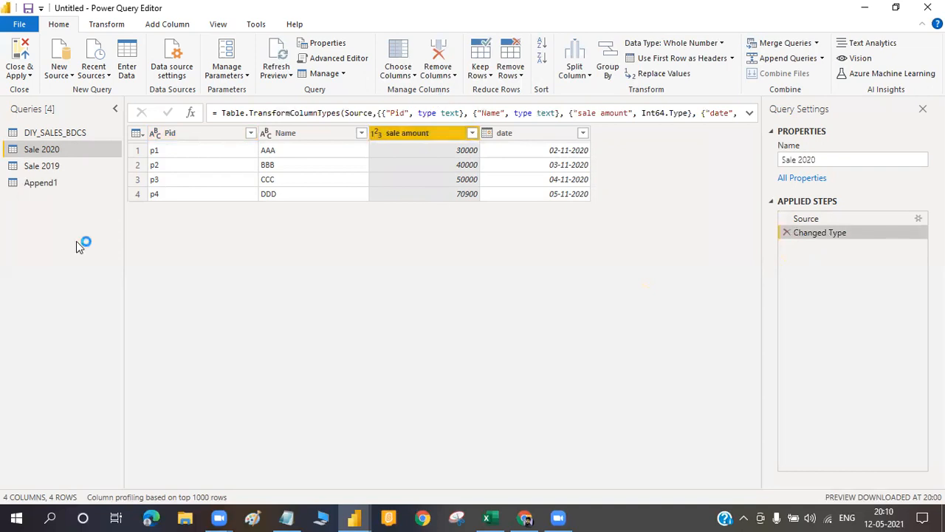
- Open the Sale 2019 source table for editing, remove its Date column and insert an empty column before Pid
click(59, 168)
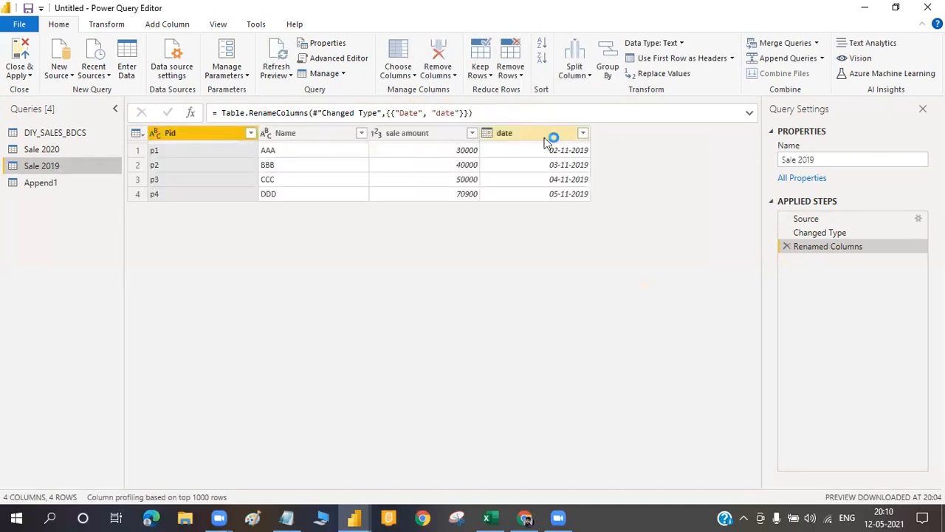
click(918, 219)
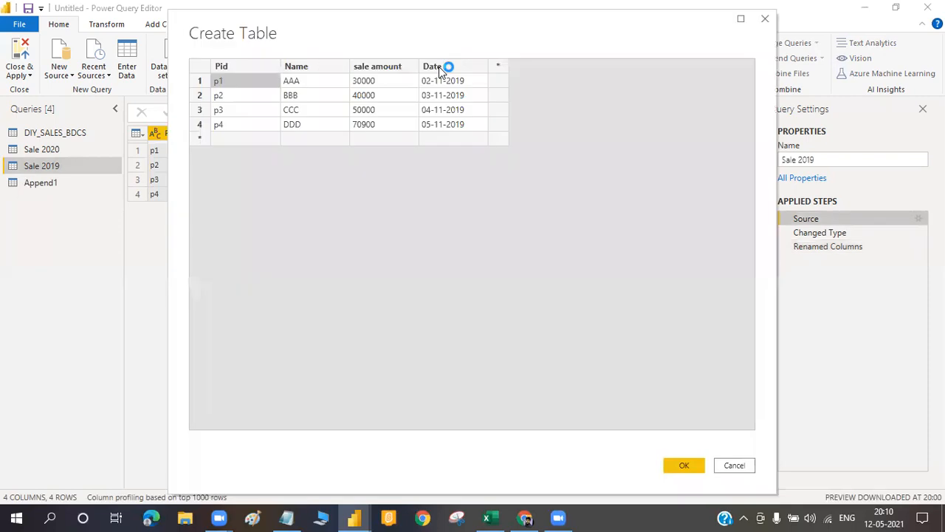
right_click(439, 69)
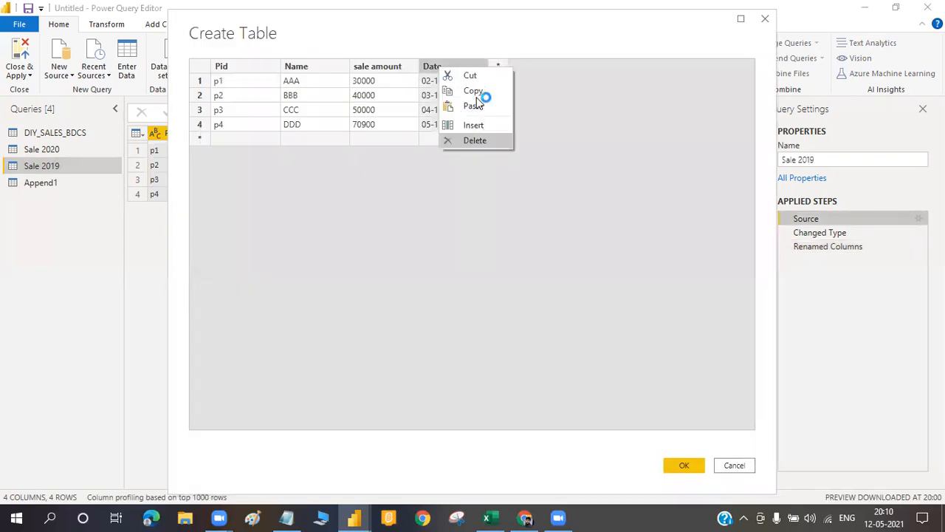
click(239, 72)
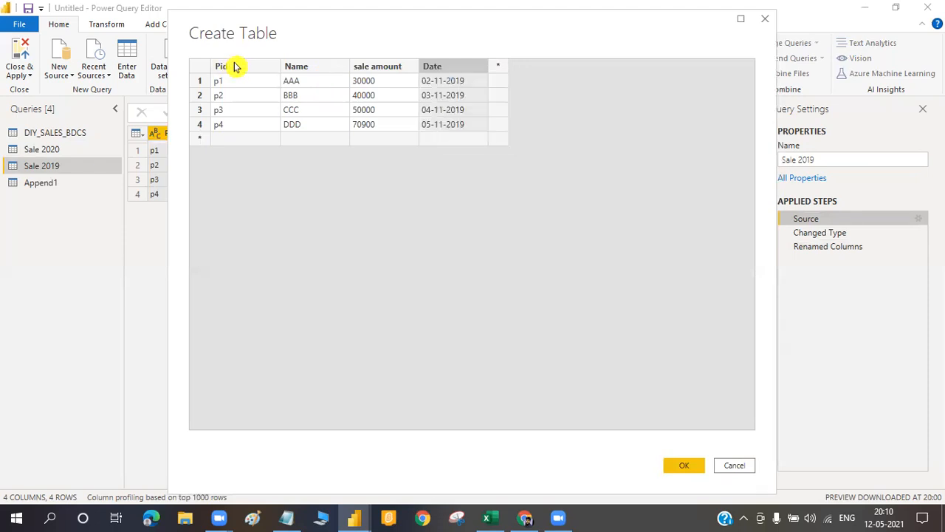
right_click(235, 64)
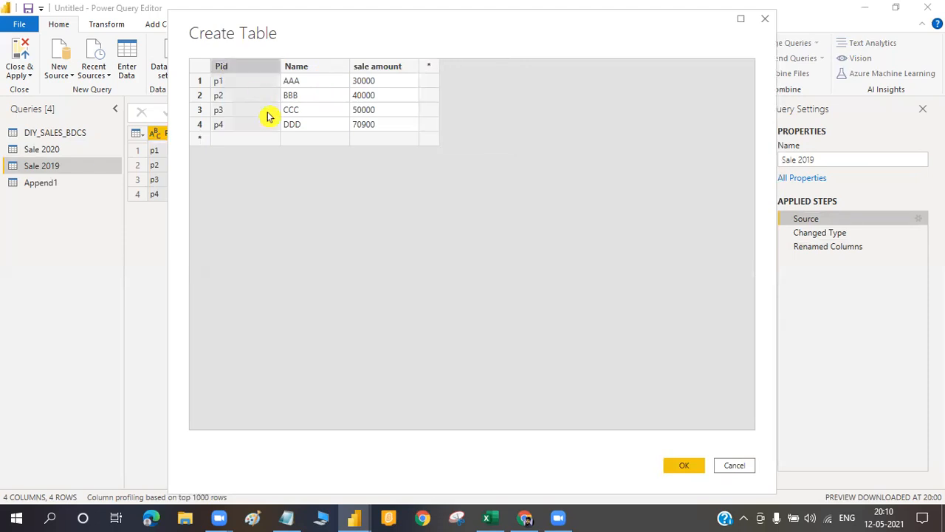
click(270, 123)
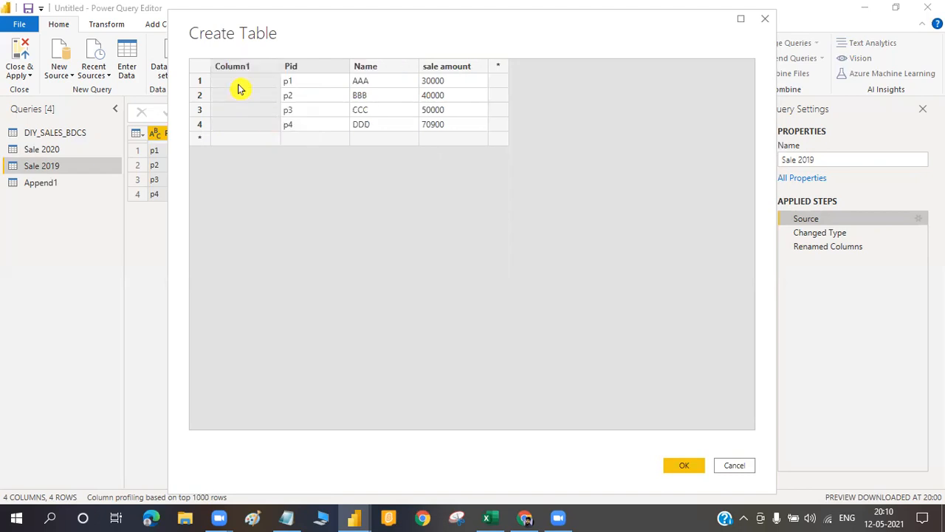
click(266, 83)
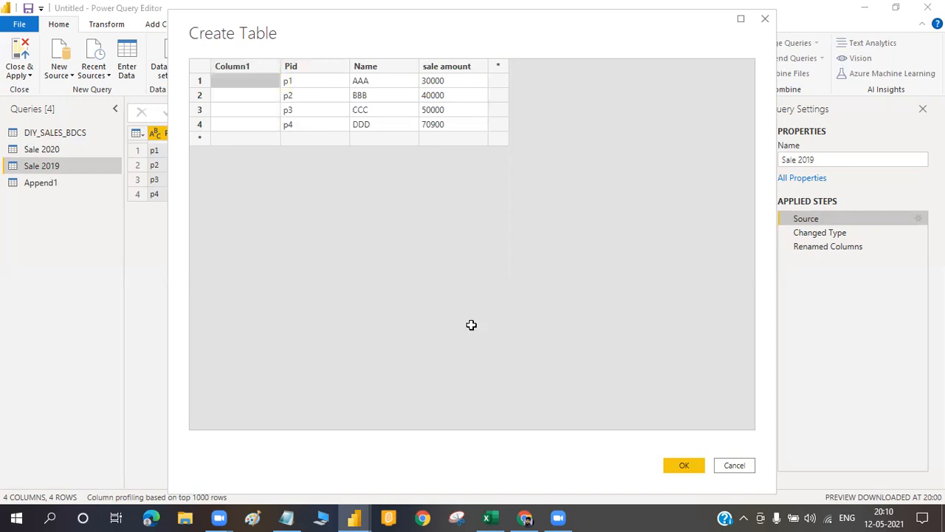
- Switch to Excel and copy the date header with its four 2019 dates from the Column order example on the Append sheet
key(alt+Tab)
click(572, 317)
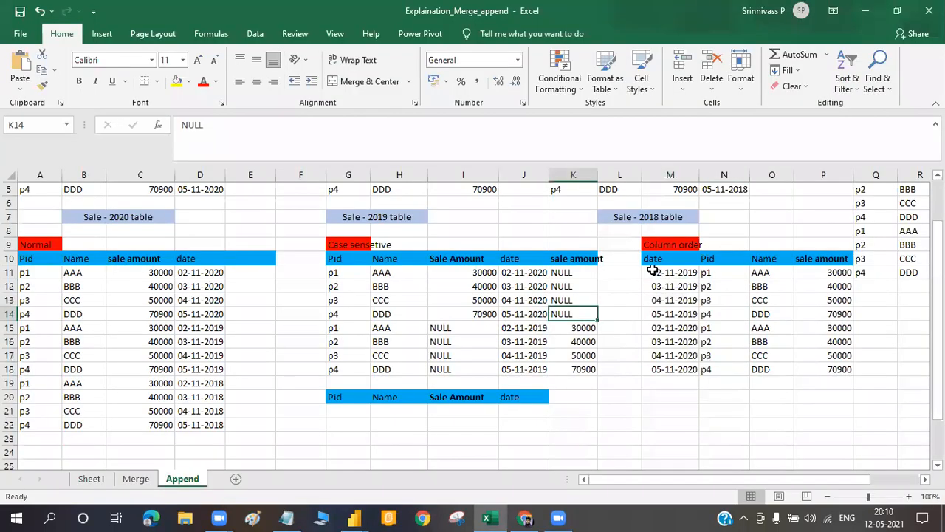
drag(652, 272, 670, 313)
click(651, 260)
shift+click(678, 317)
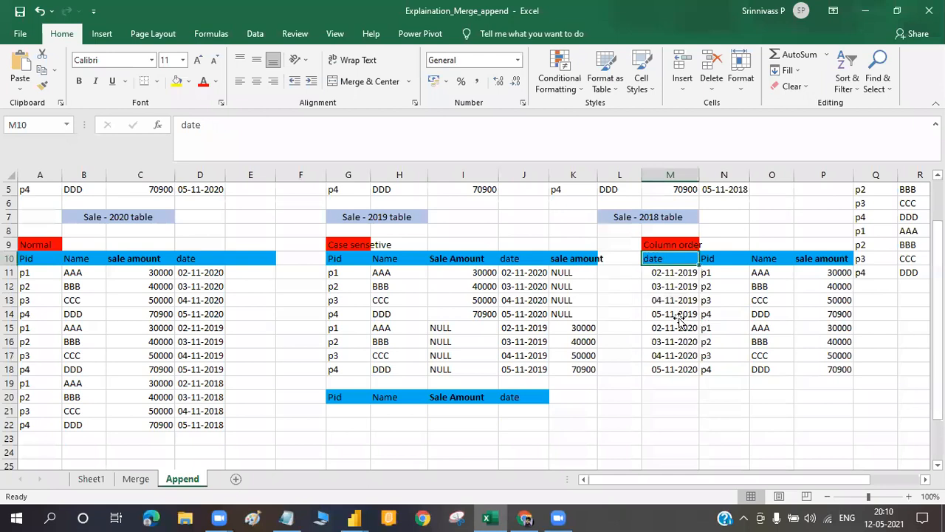
key(ctrl+c)
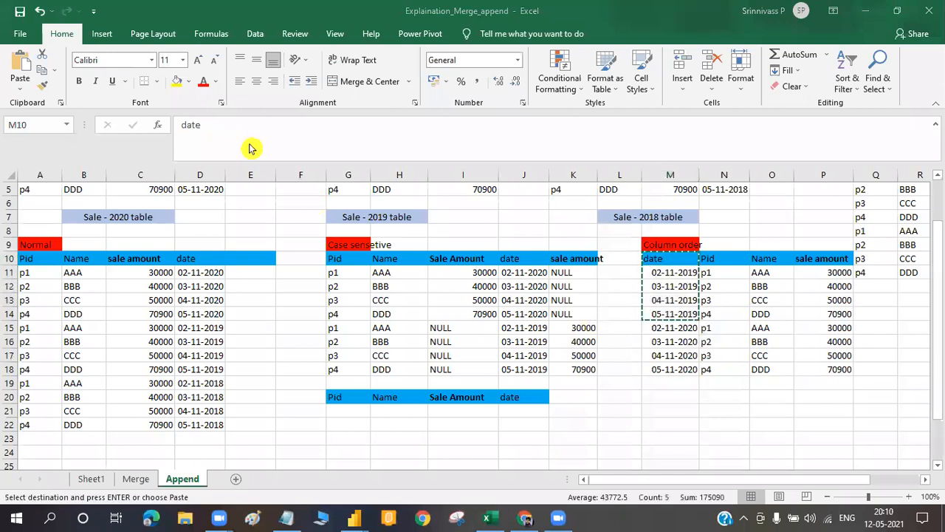
- Switch back to Power Query Editor and paste the copied dates with their header into the empty first column of the Sale 2019 table
key(alt+Tab)
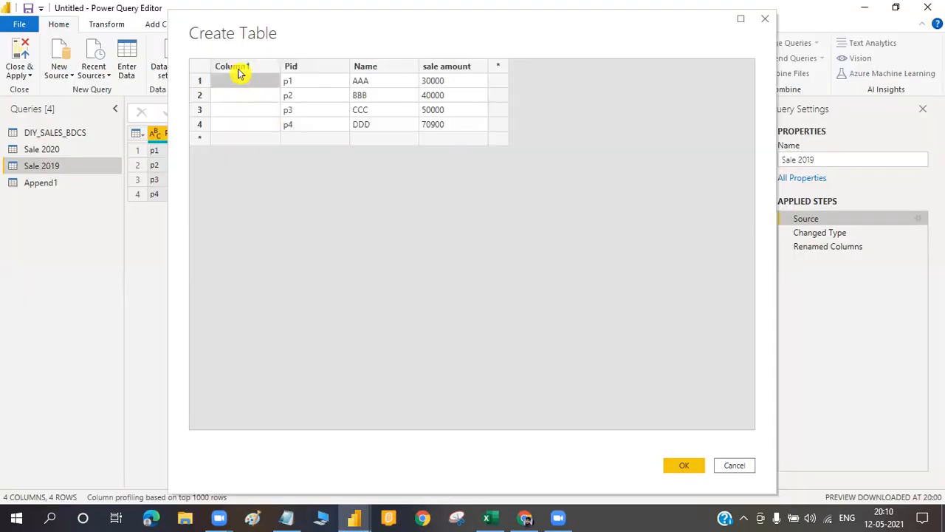
click(238, 71)
key(ctrl+v)
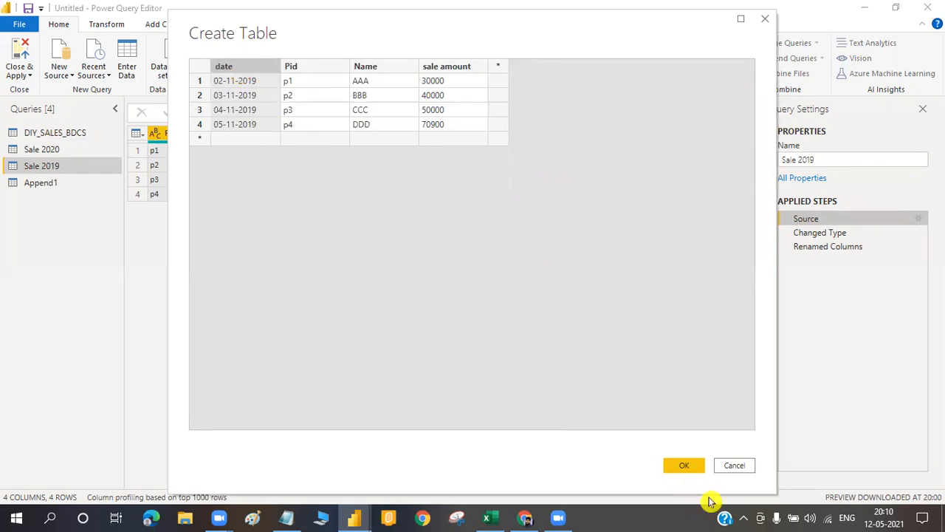
click(689, 465)
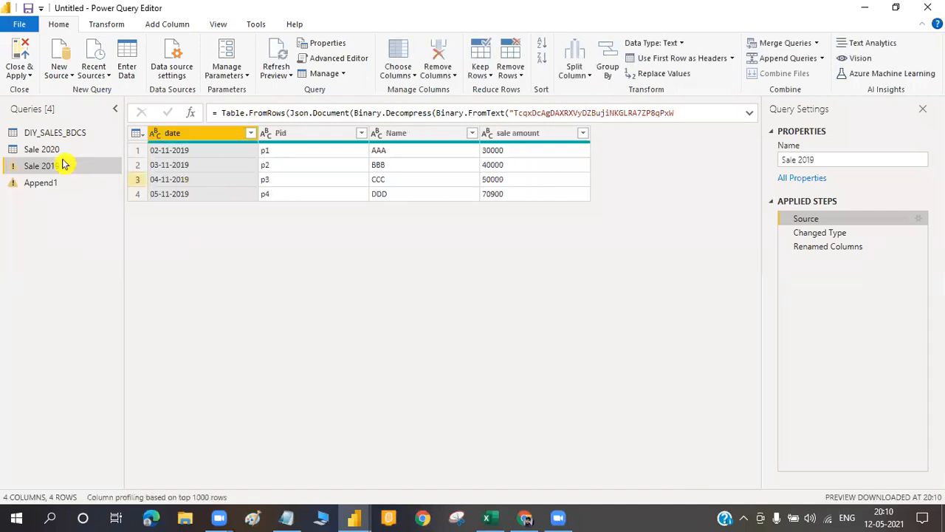
- Check the Sale 2020 and Sale 2019 queries, and delete the Append1 query
click(56, 186)
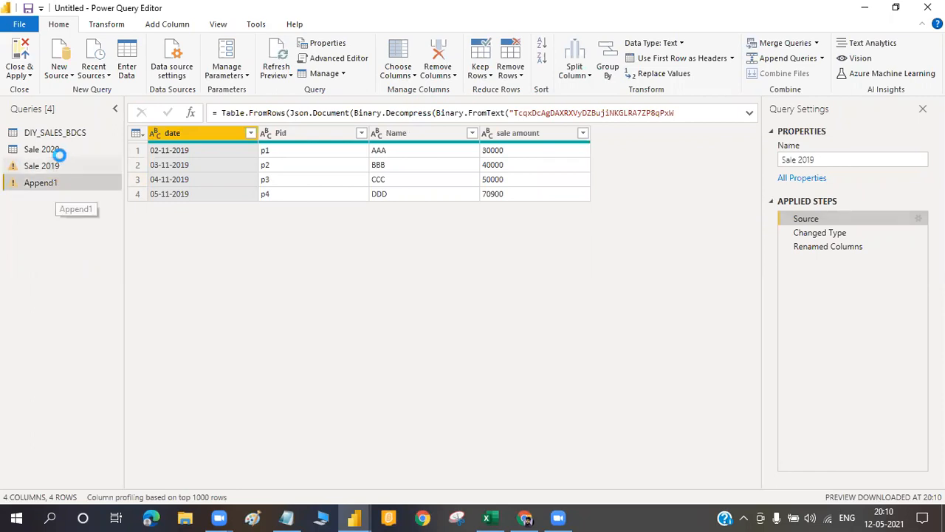
click(56, 155)
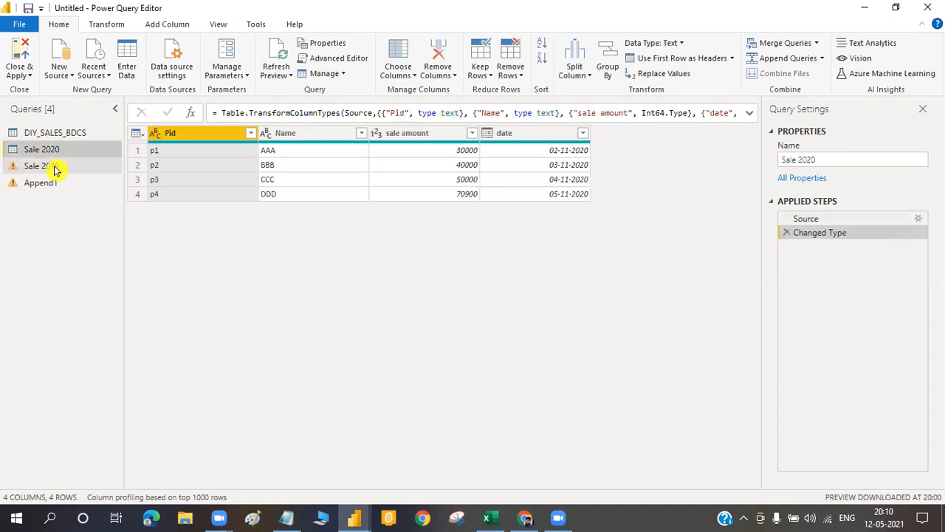
click(54, 170)
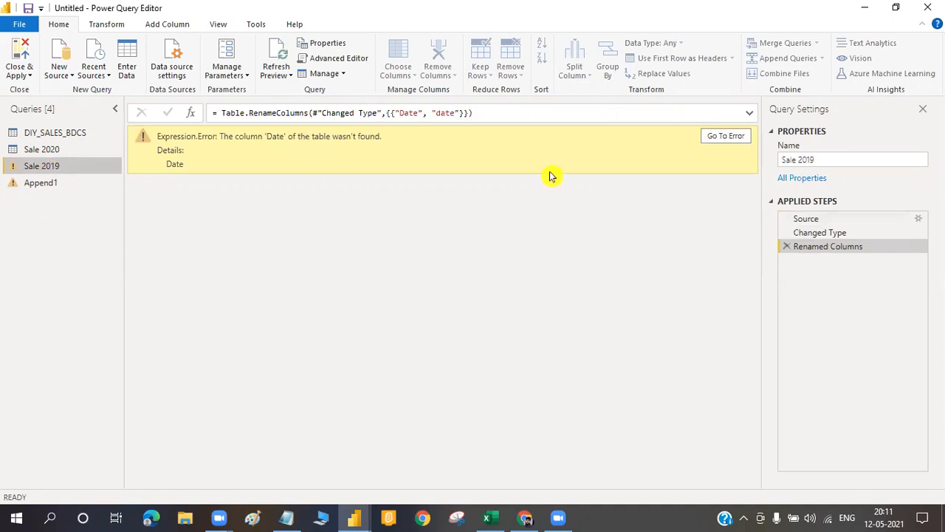
click(927, 220)
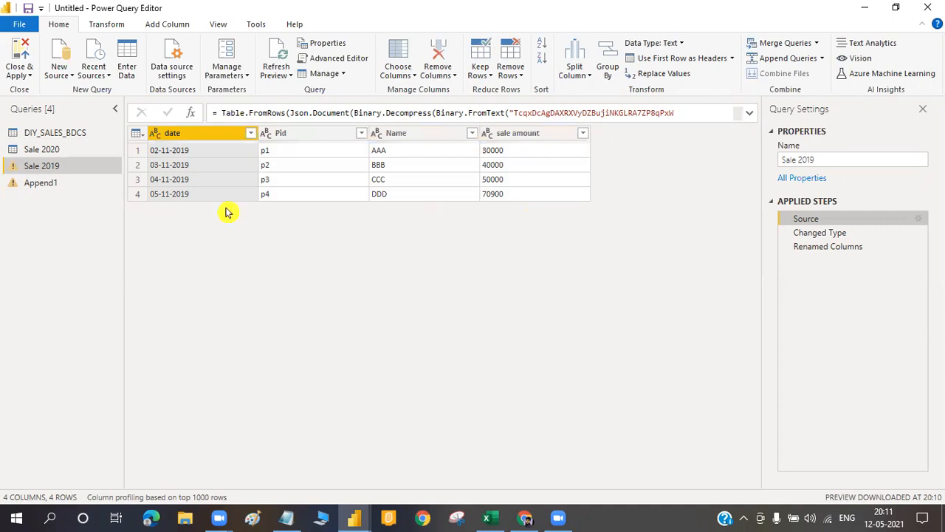
click(58, 184)
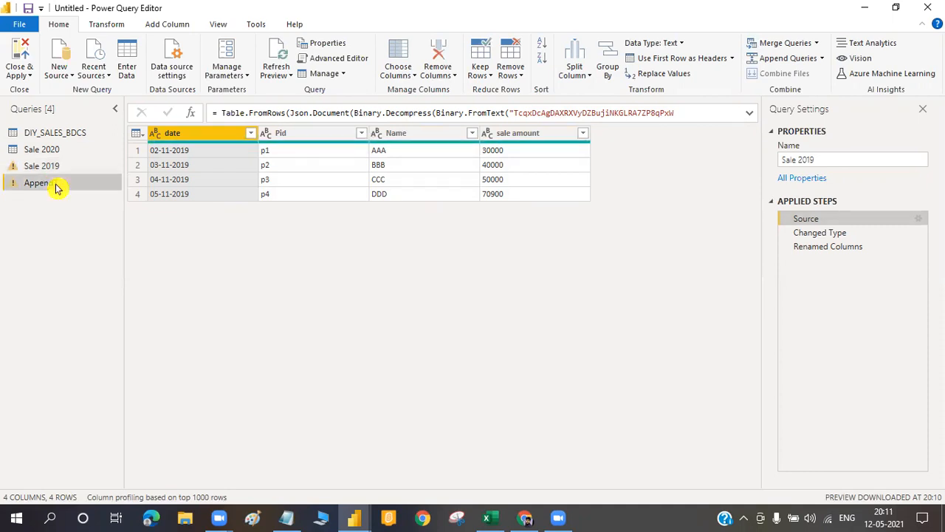
right_click(55, 185)
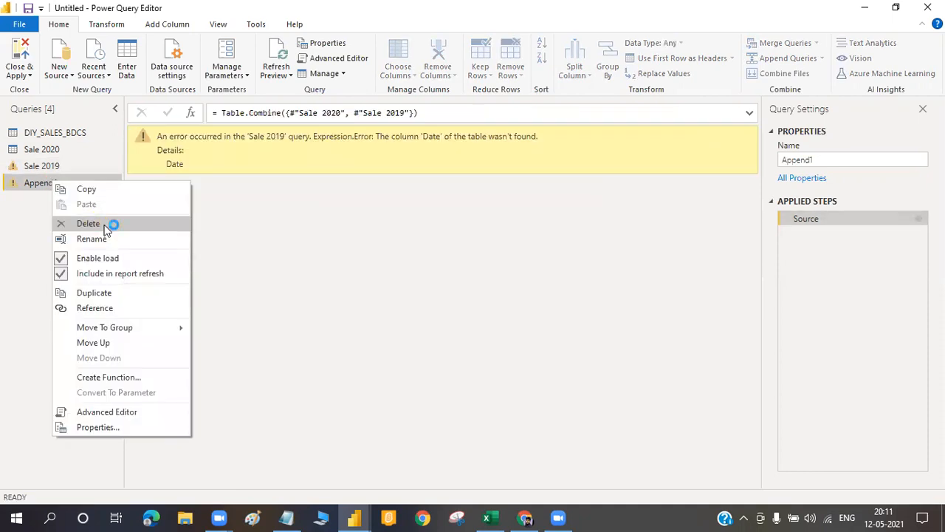
click(106, 227)
click(536, 280)
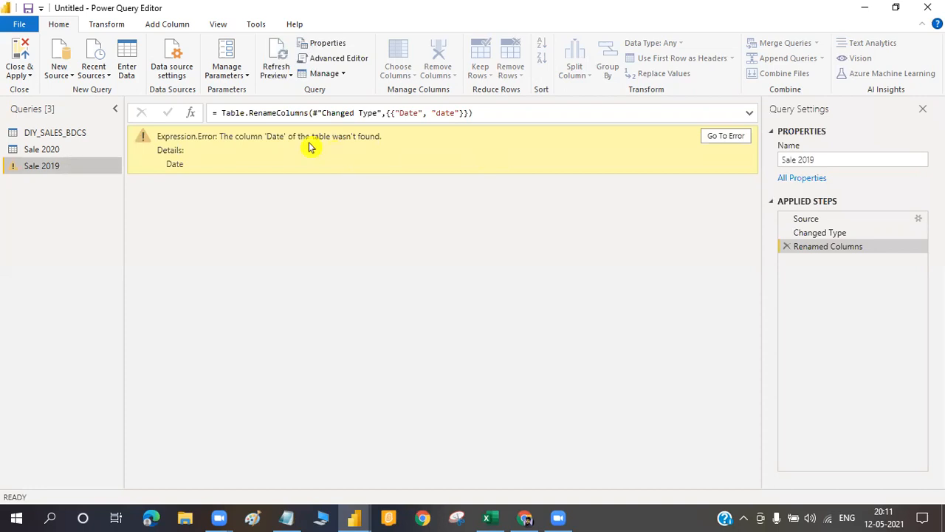
- Check the Sale 2019 source table and change its date column to the Date type as an inserted intermediate step
click(918, 219)
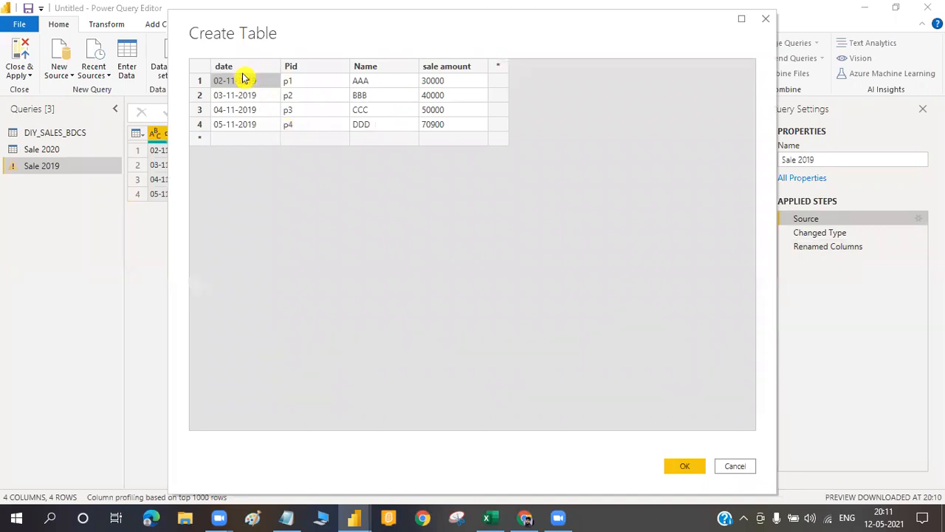
click(683, 469)
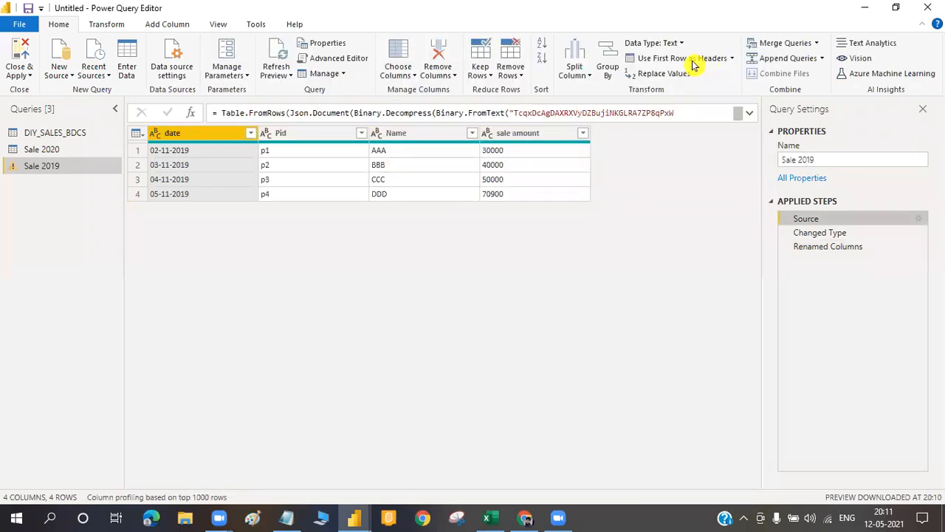
click(673, 44)
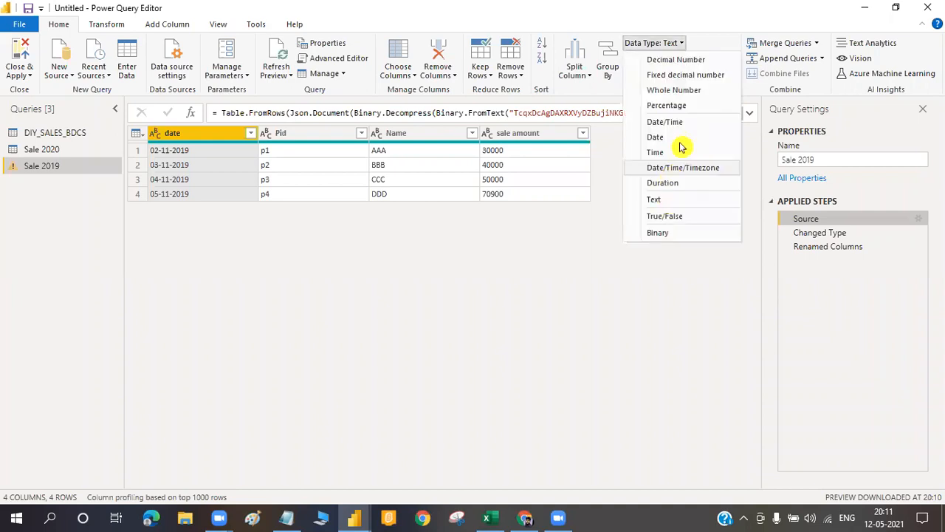
click(690, 137)
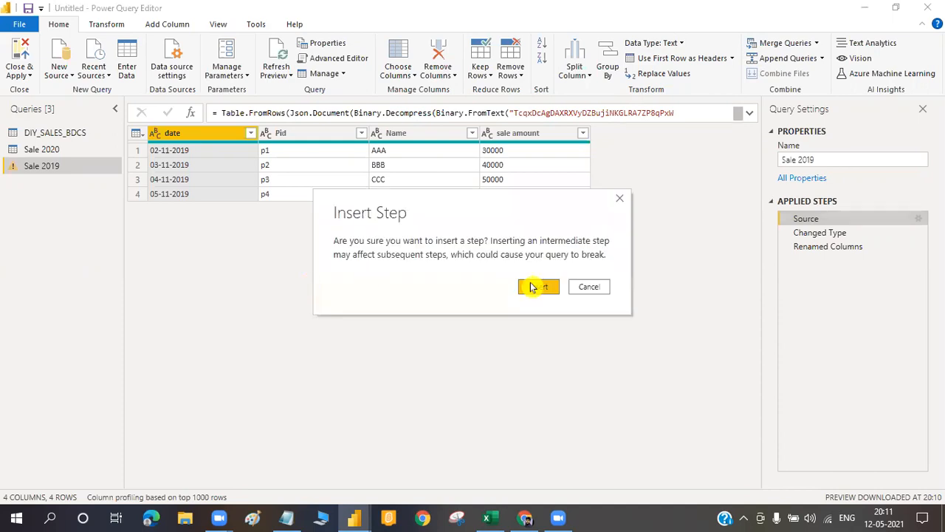
click(537, 288)
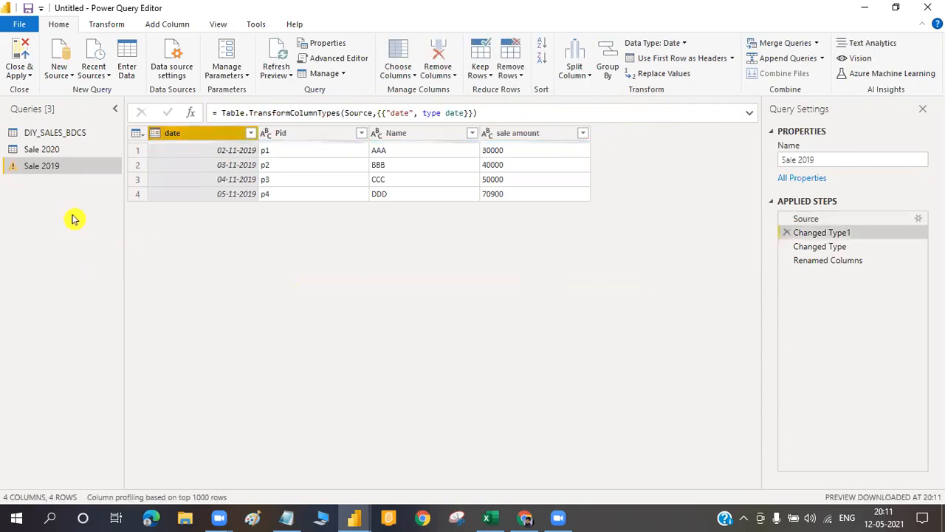
- Compare Sale 2019 with Sale 2020, trace the error in Sale 2019, and remove its Renamed Columns and original Changed Type steps
click(44, 151)
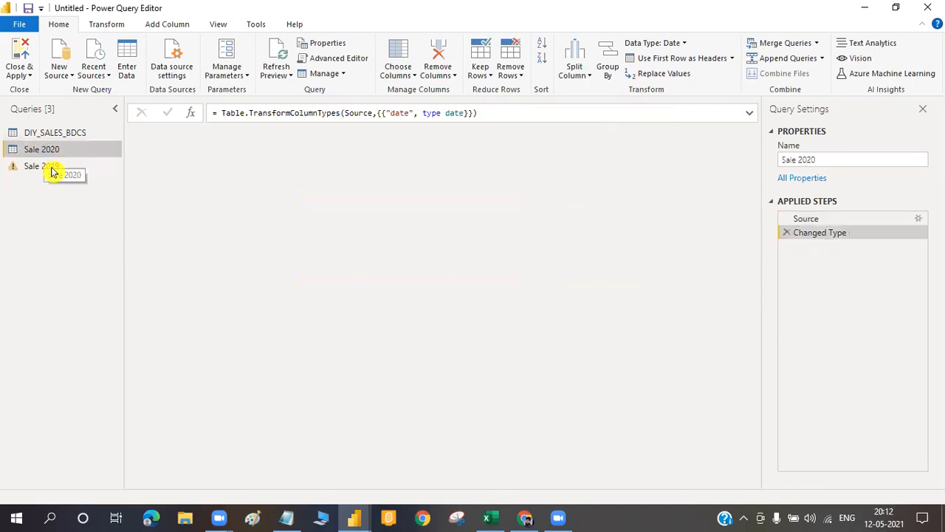
click(52, 171)
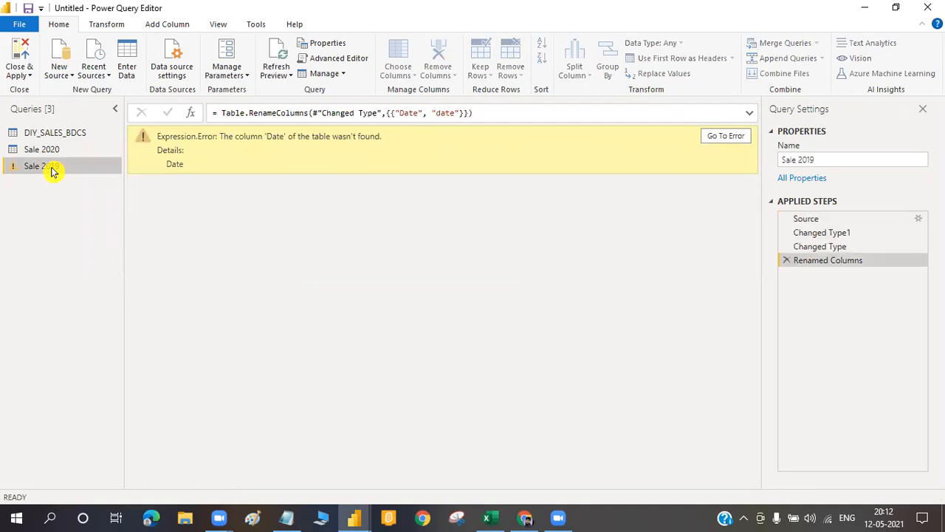
click(55, 154)
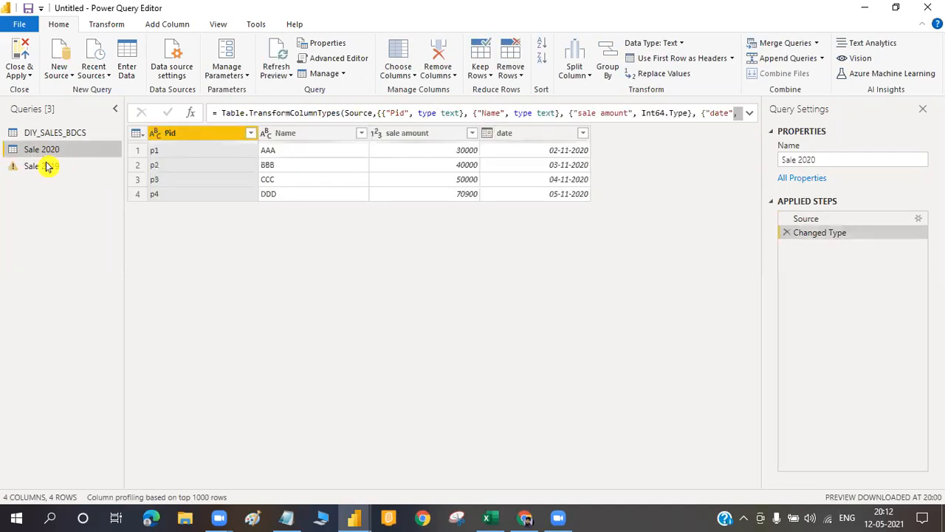
click(46, 166)
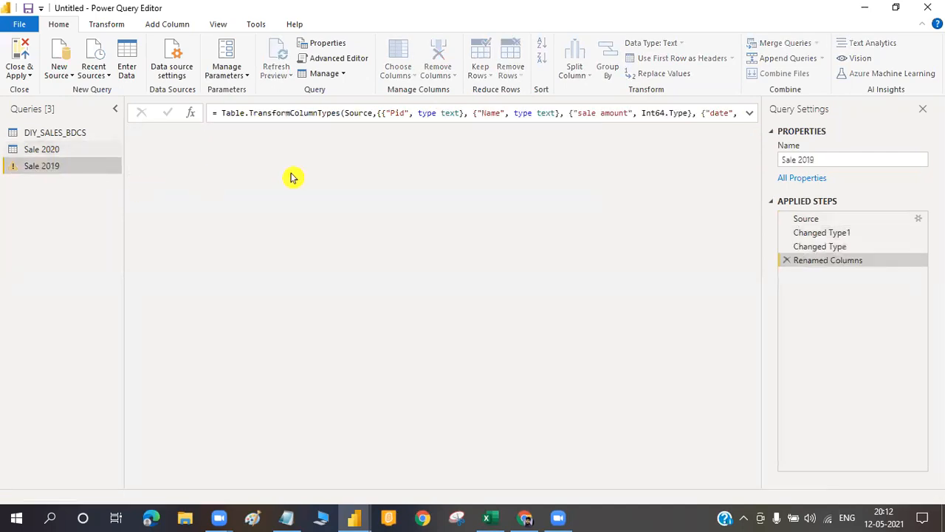
click(711, 141)
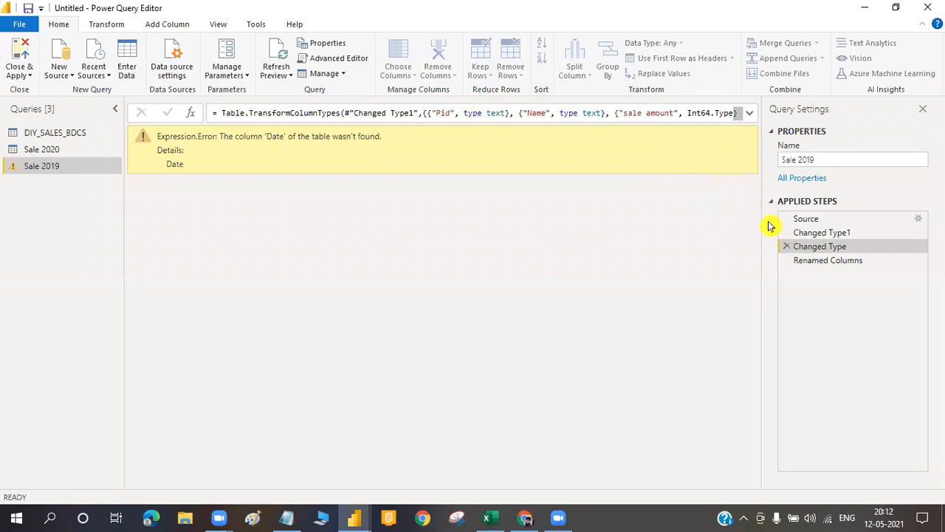
click(787, 260)
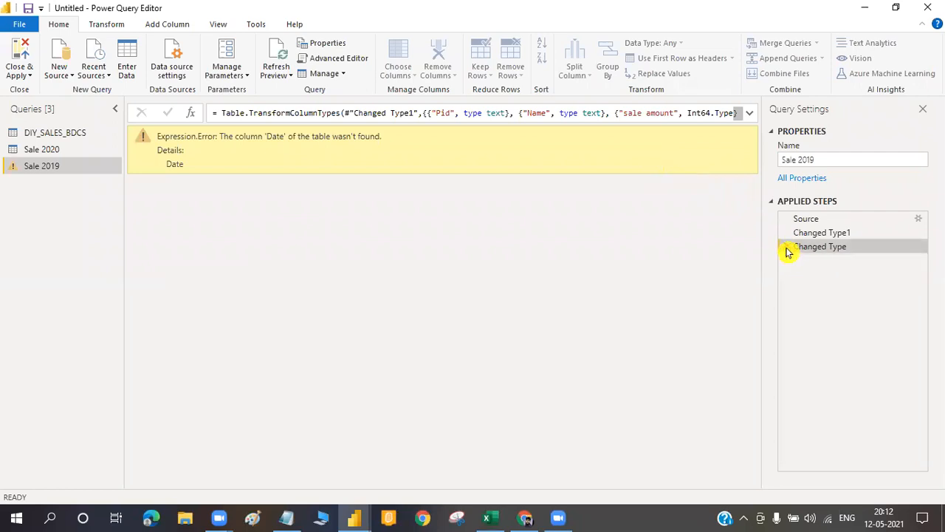
click(786, 249)
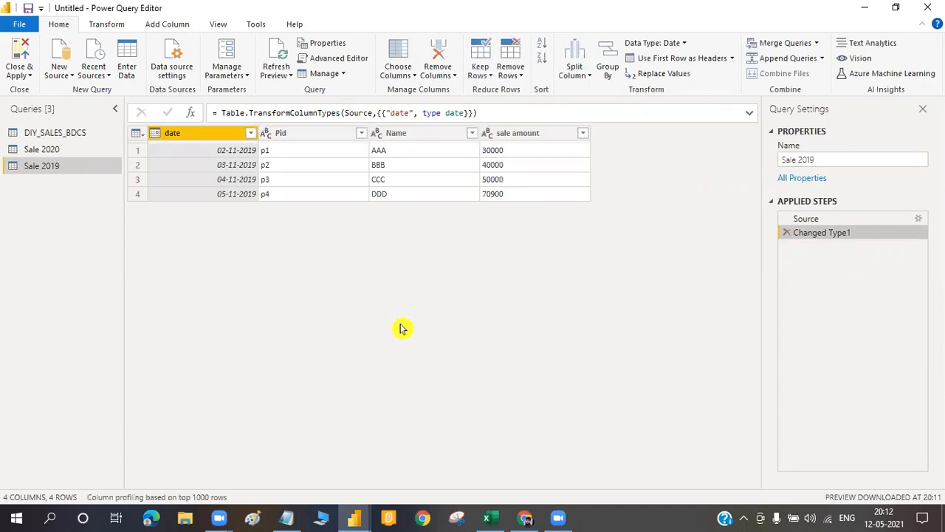
- Compare the column order of the Sale 2020 and Sale 2019 queries
click(78, 165)
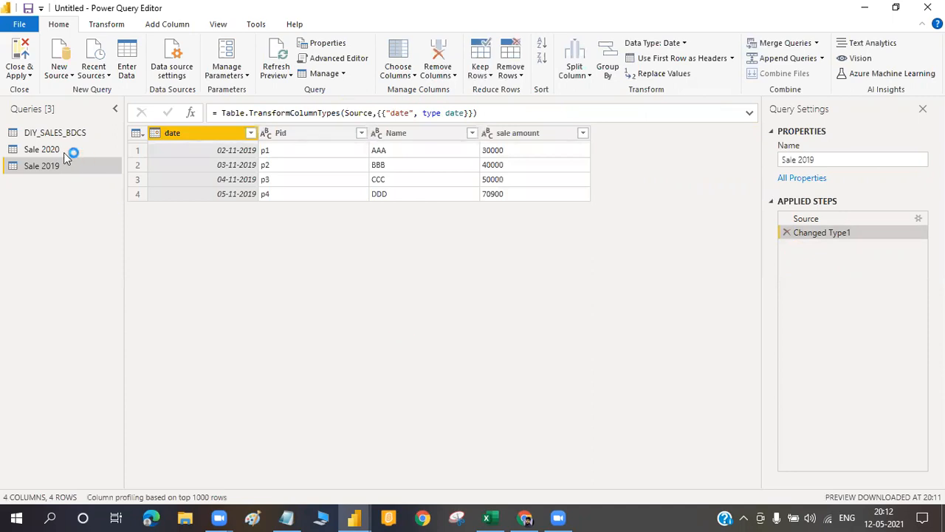
click(65, 150)
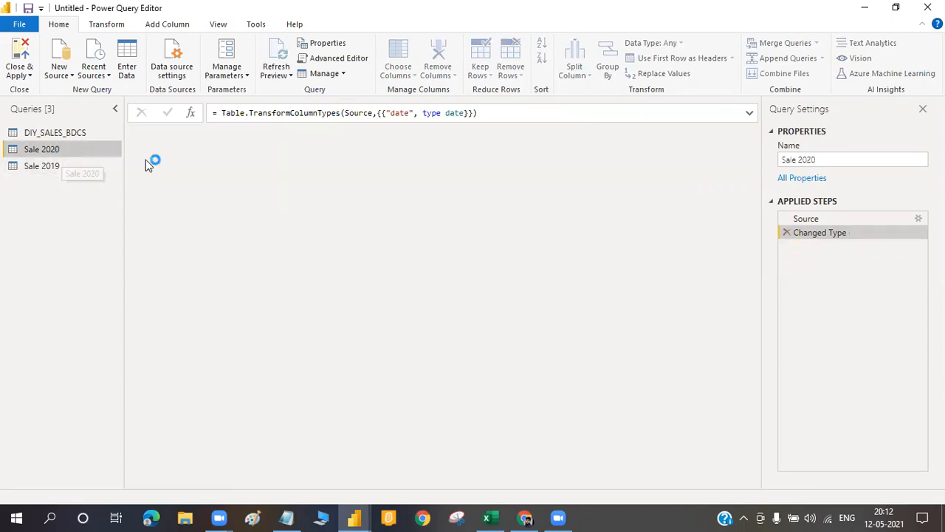
click(77, 165)
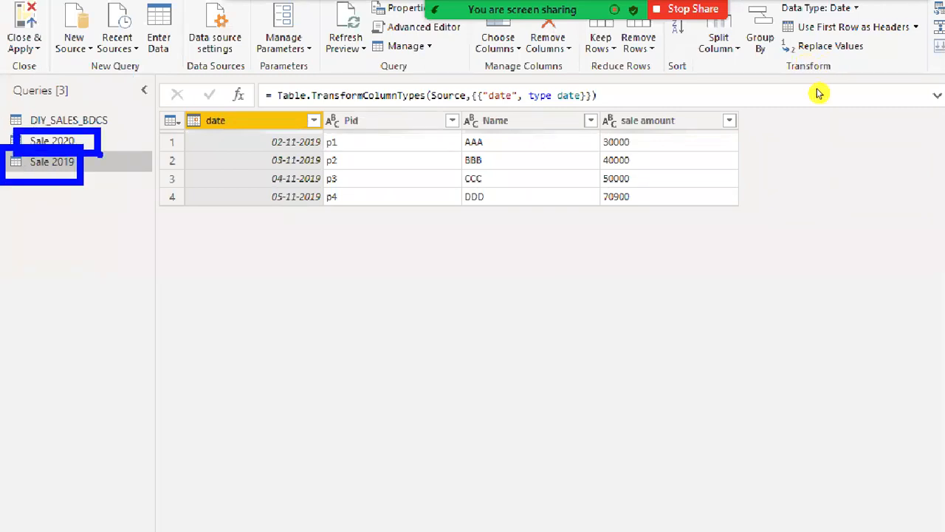
- Append Sale 2019 as the first table and Sale 2020 as the second table into a new query
click(818, 93)
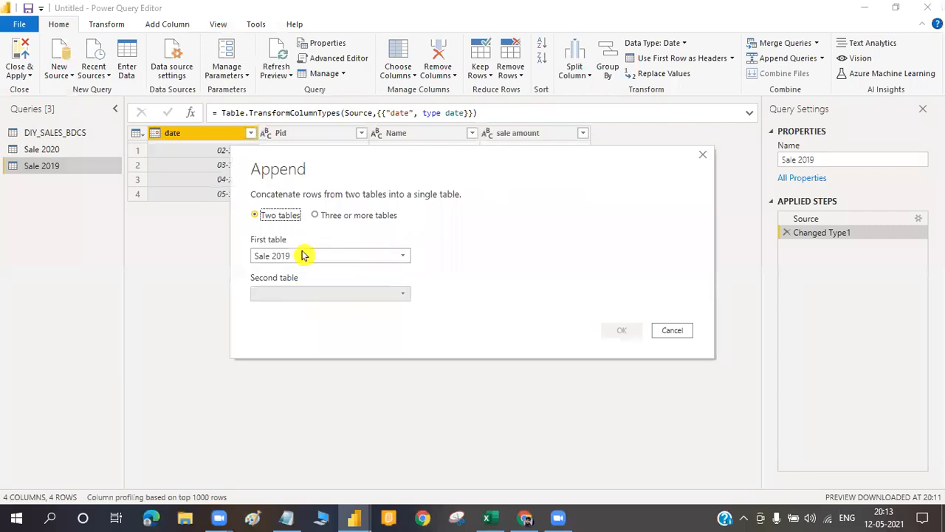
click(293, 295)
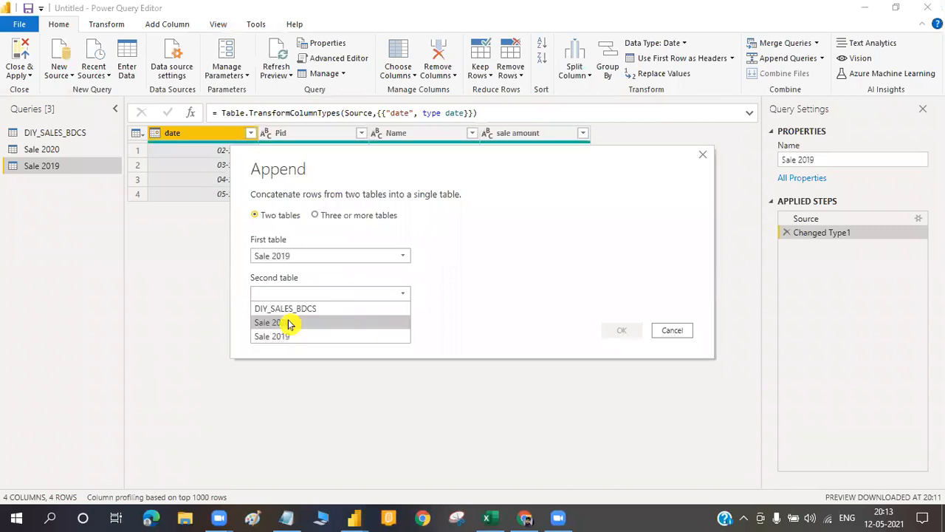
click(380, 288)
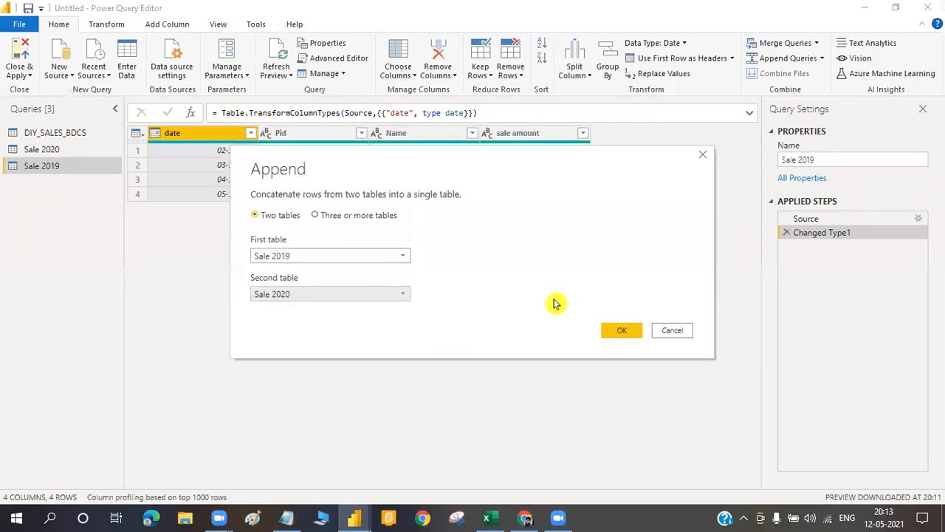
click(618, 329)
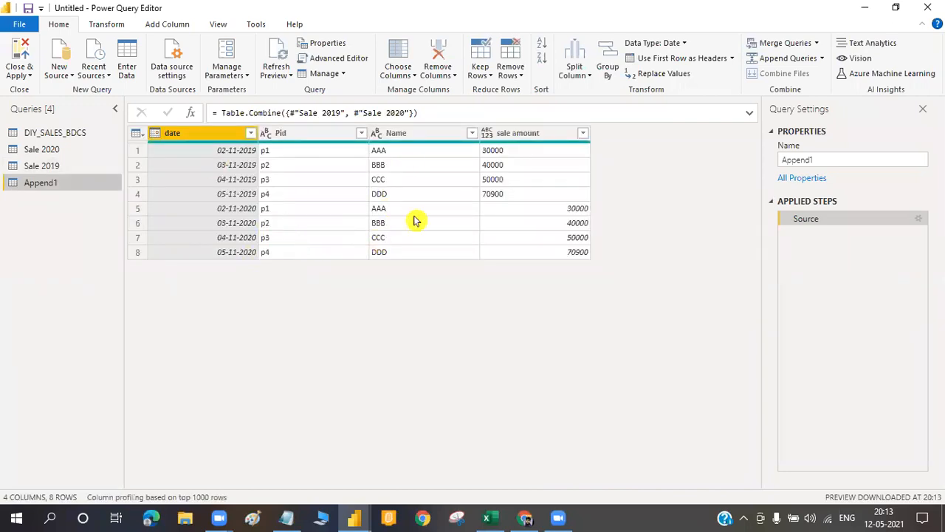
- Compare the sale amount column's data type in the Sale 2020 and Sale 2019 queries, and return to Append1
click(50, 169)
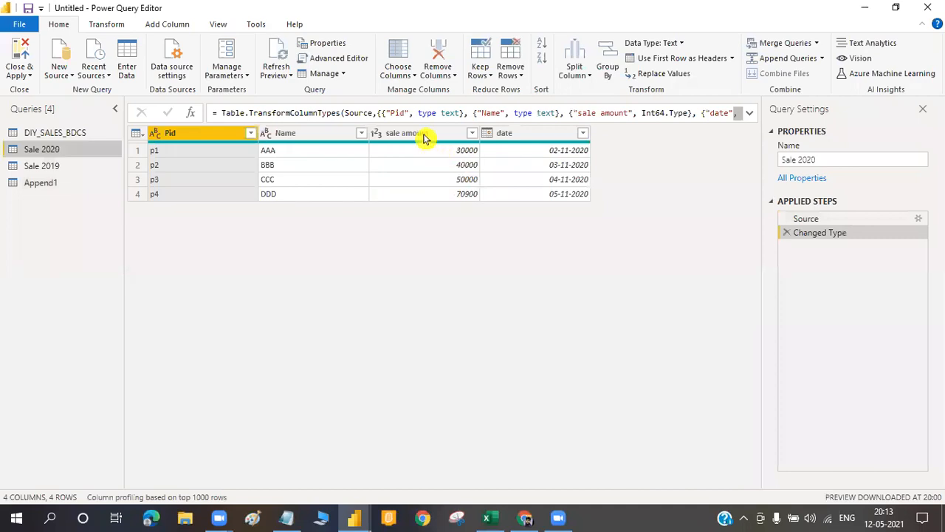
click(425, 138)
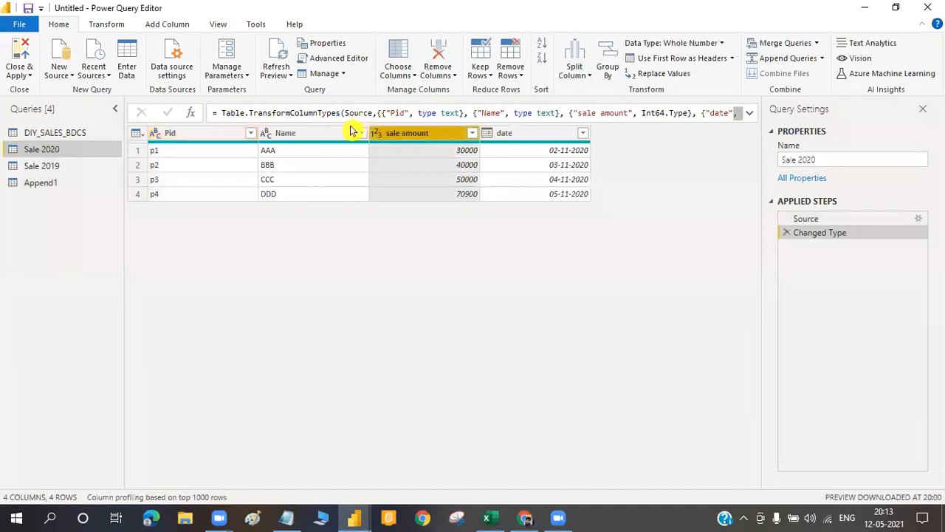
click(57, 165)
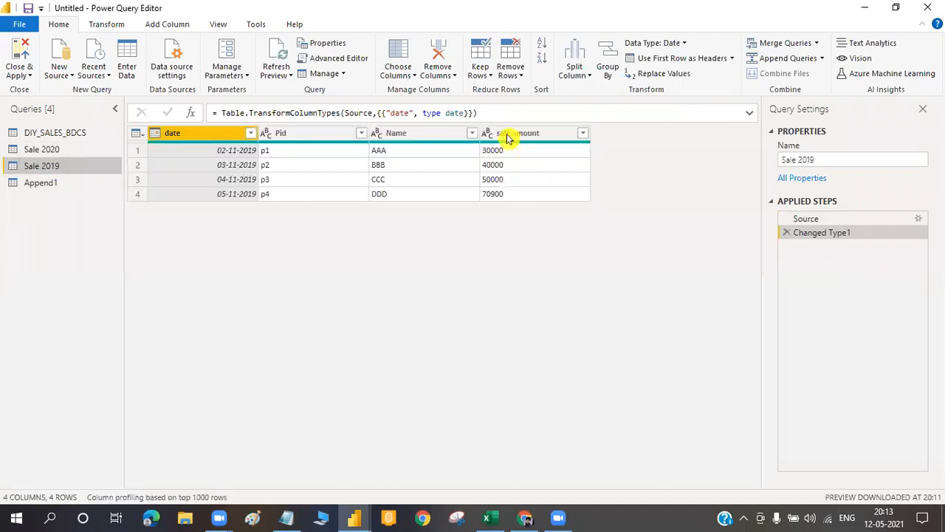
click(508, 138)
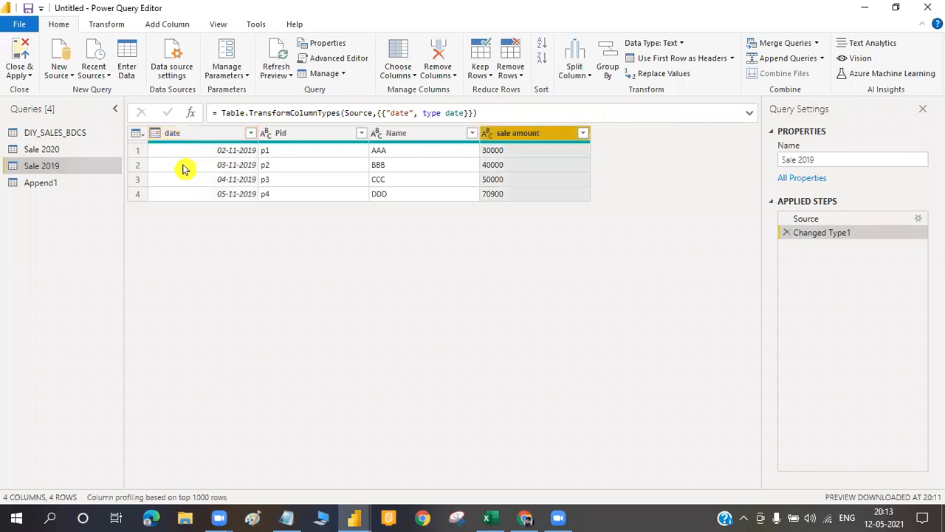
click(55, 186)
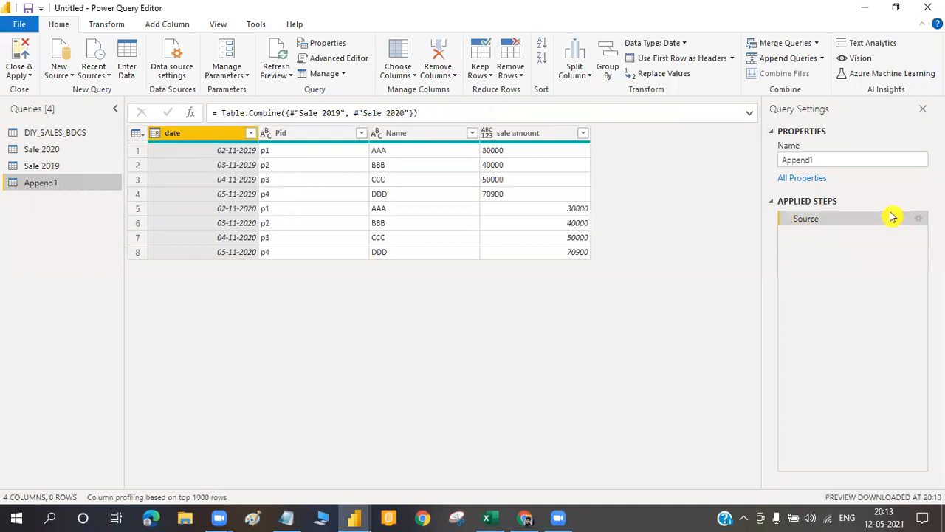
- Edit Append1's source to combine Sale 2020 first and Sale 2019 second, and set its sale amount column to Whole Number
click(916, 219)
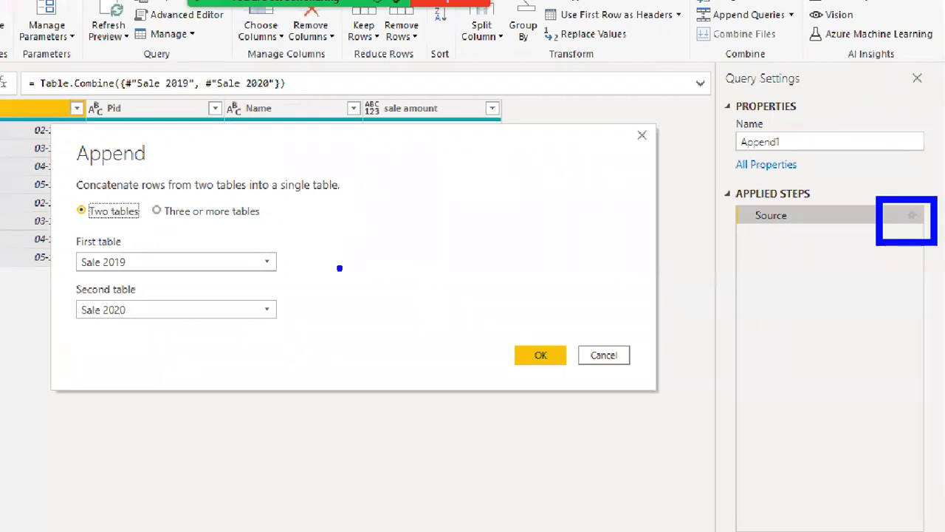
key(Escape)
click(373, 259)
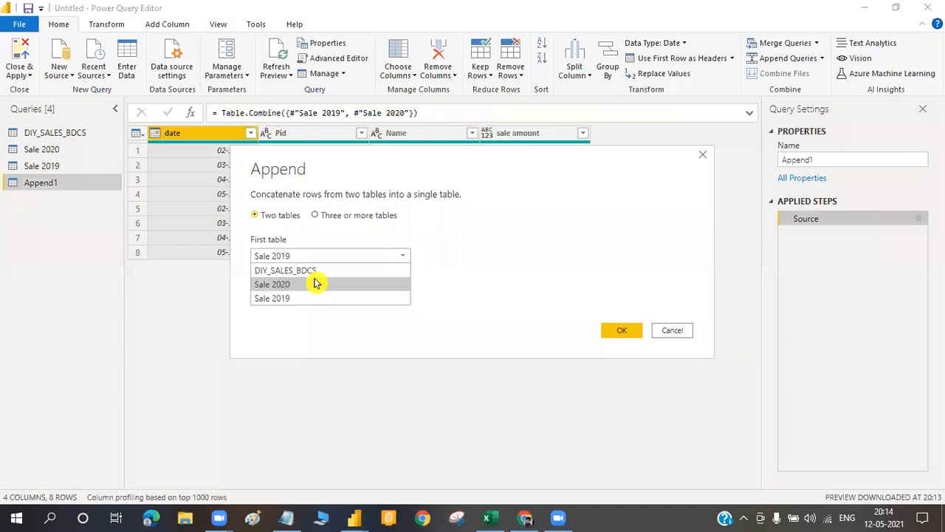
click(314, 284)
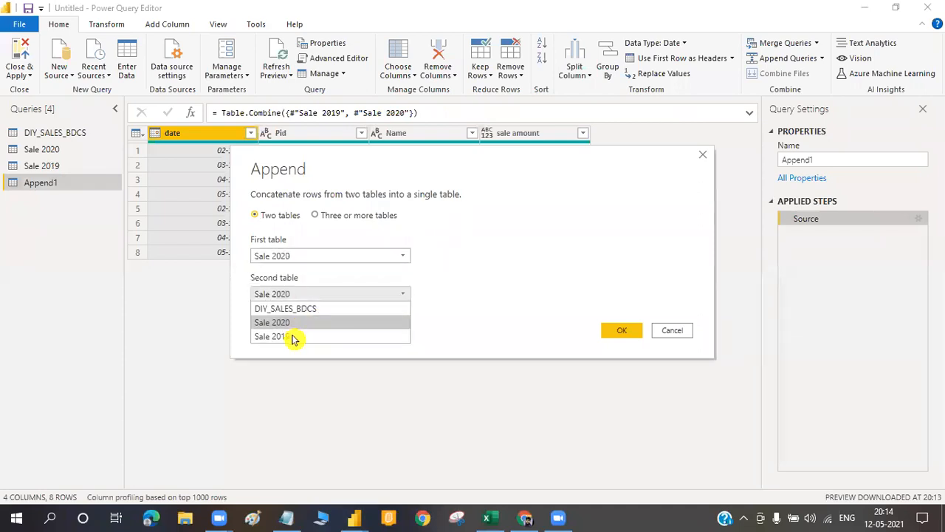
click(622, 330)
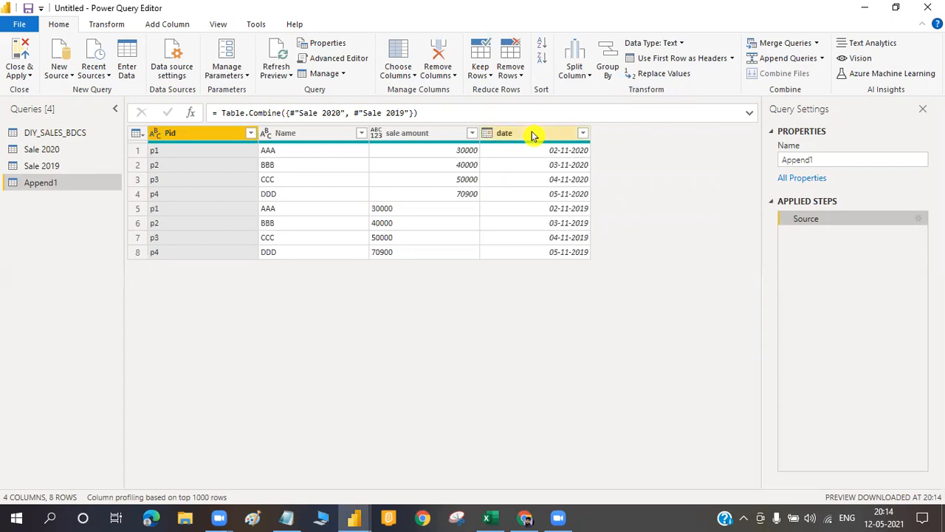
click(378, 134)
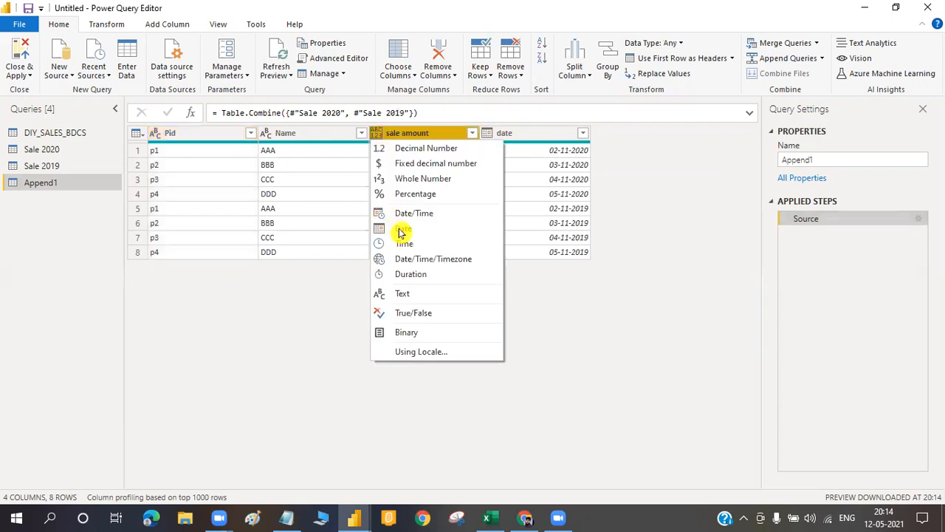
click(449, 180)
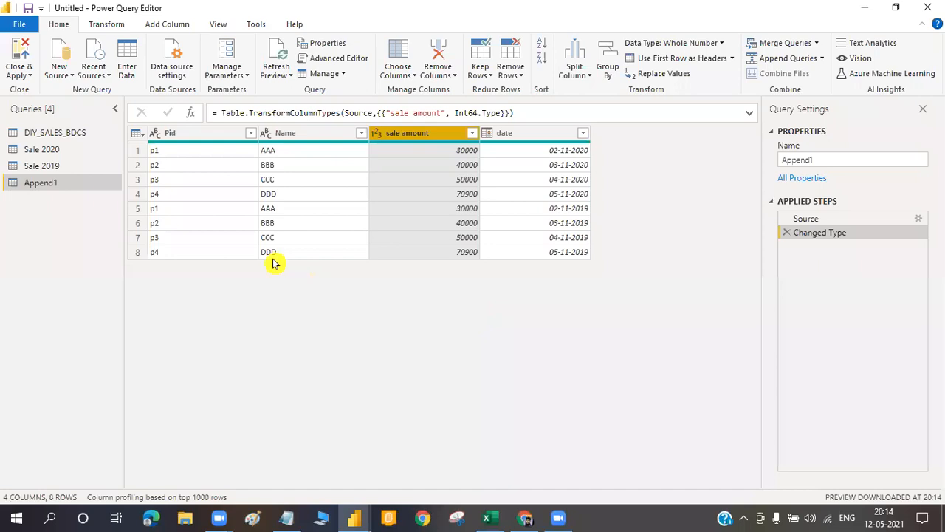
- Remove the date column from the Sale 2019 query
click(55, 167)
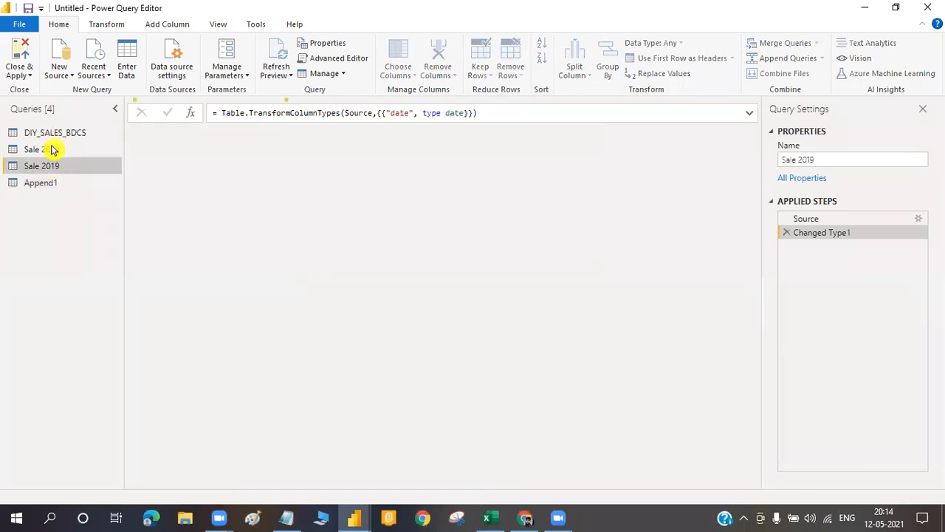
click(52, 150)
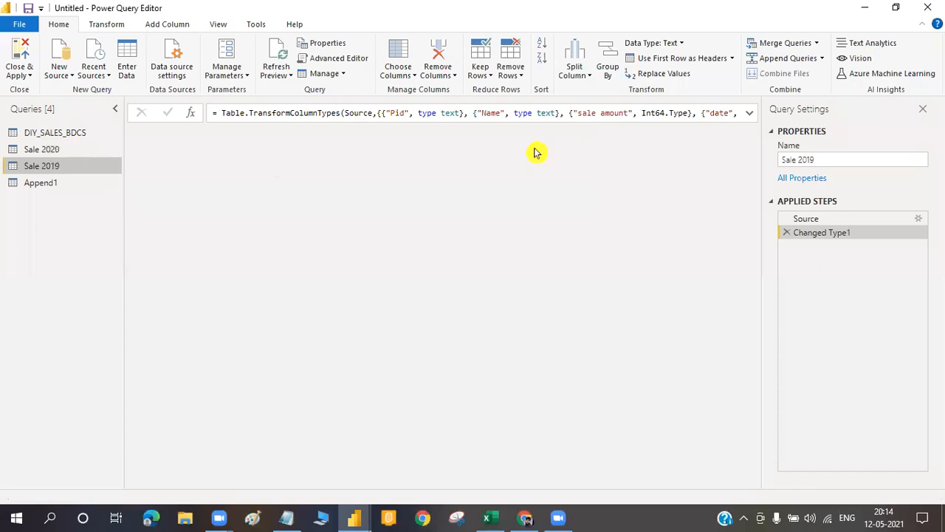
right_click(220, 133)
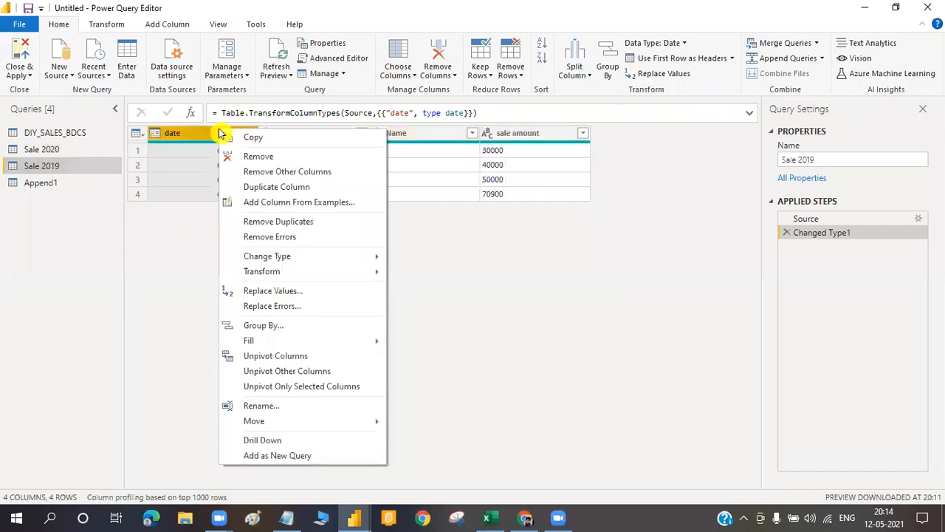
click(264, 157)
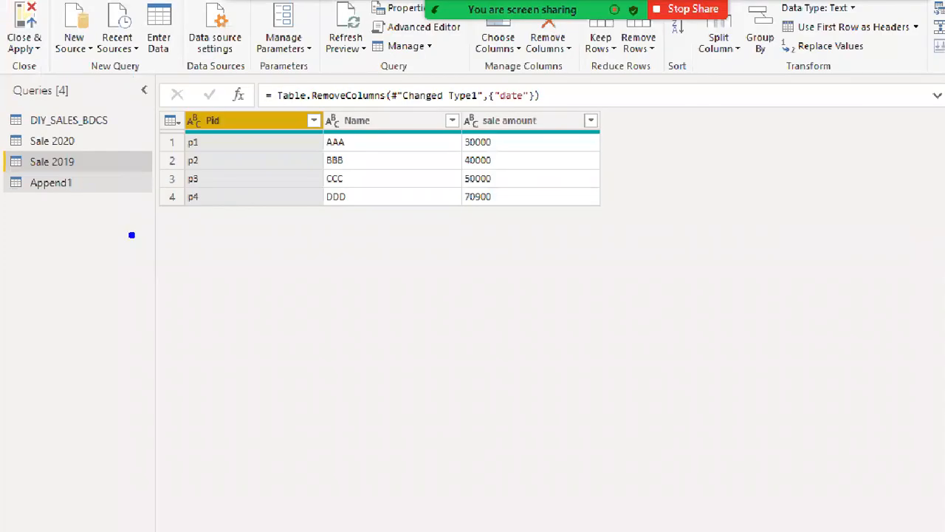
drag(147, 238, 70, 187)
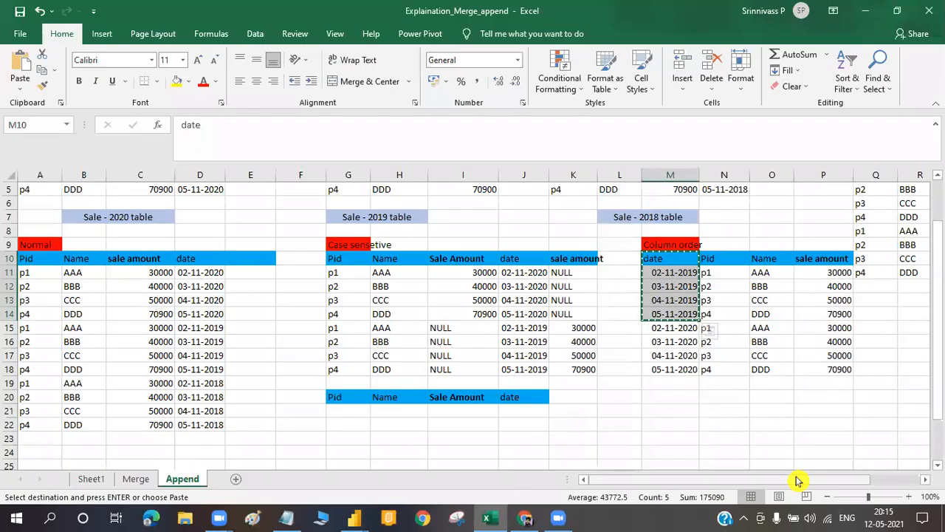
- Examine the example append rows in columns Q to T of the Excel Append sheet, and return to Power Query Editor
scroll(894, 227, right, 1)
click(869, 230)
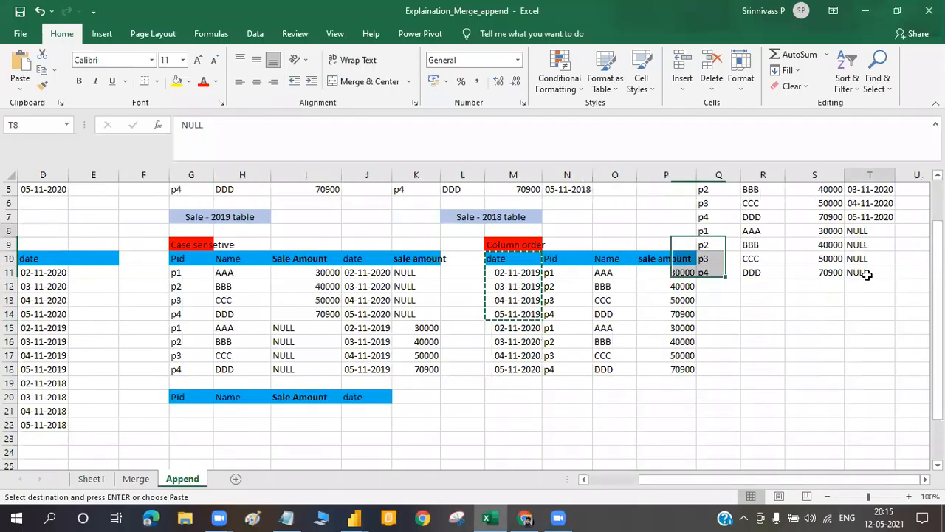
drag(869, 230, 867, 276)
drag(706, 190, 876, 217)
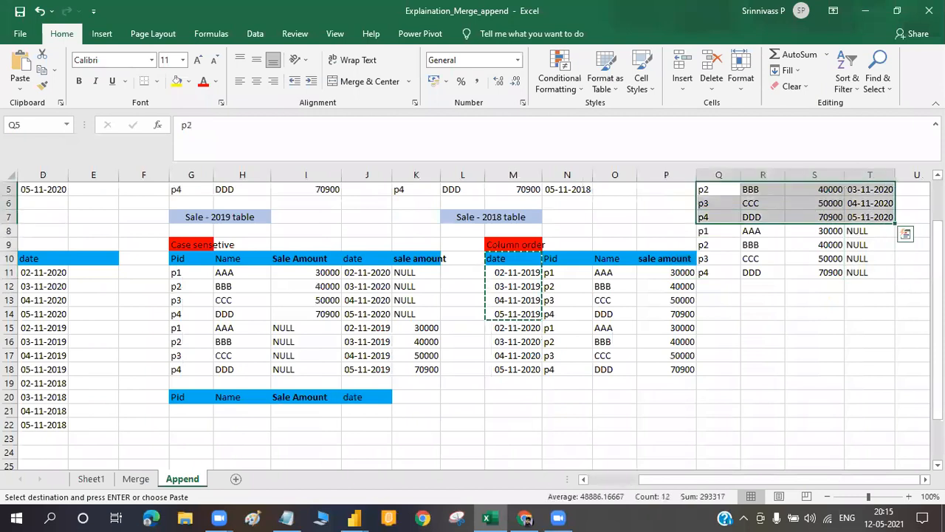
scroll(812, 227, up, 2)
drag(704, 230, 885, 273)
key(alt+Tab)
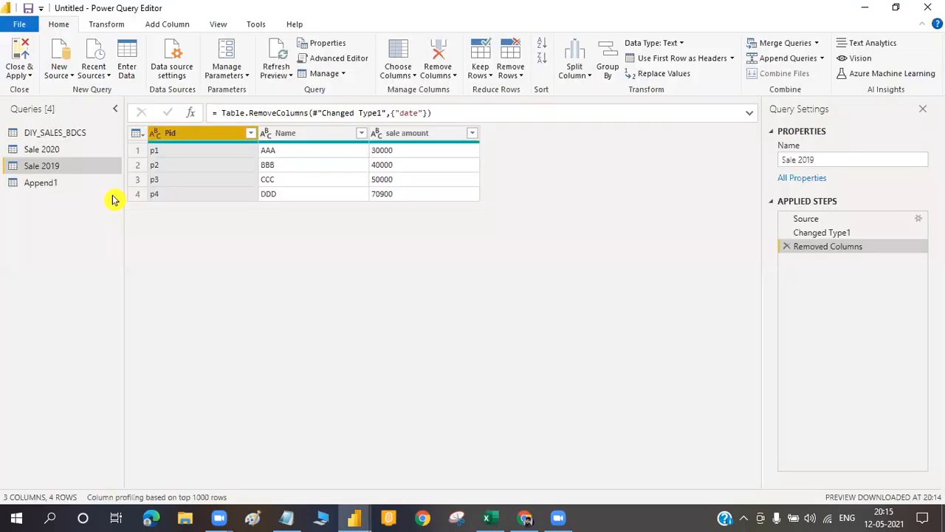
- Compare the date column of the Append1 query with the example append rows in Excel
click(44, 182)
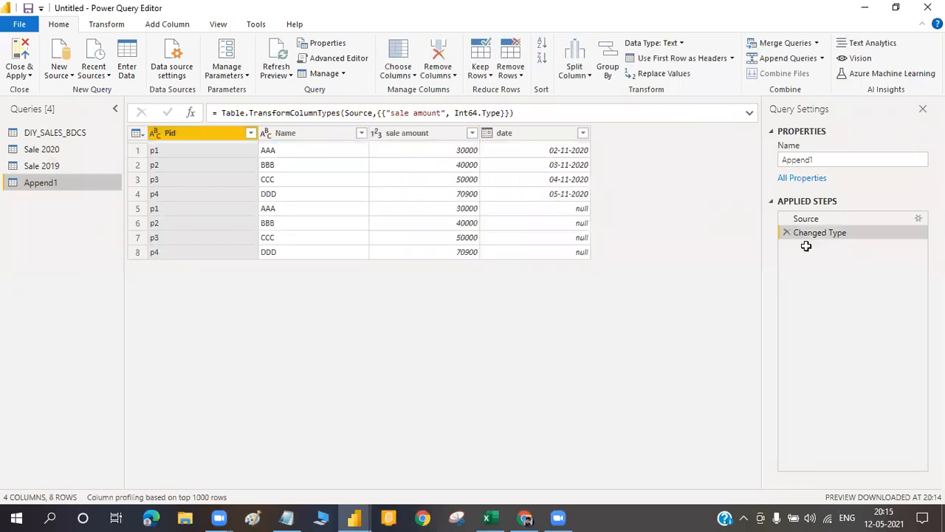
key(alt+Tab)
drag(706, 231, 861, 336)
key(alt+Tab)
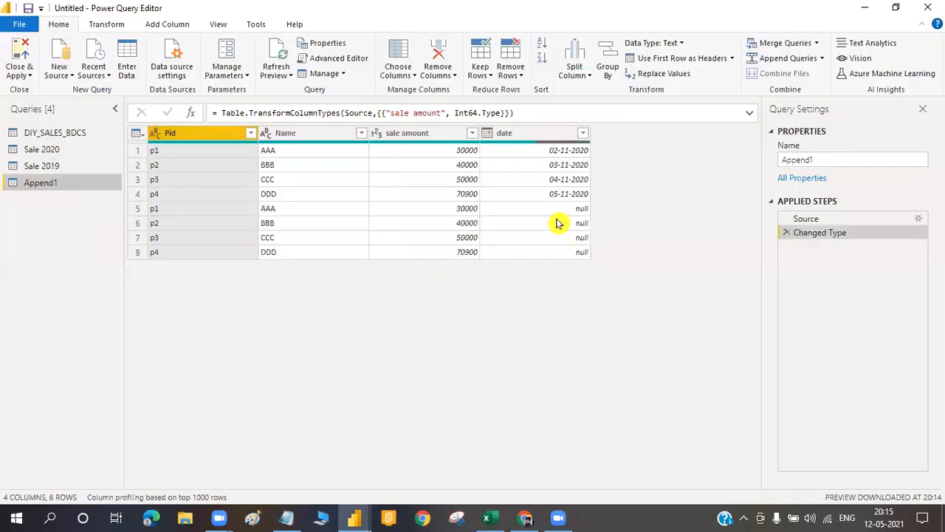